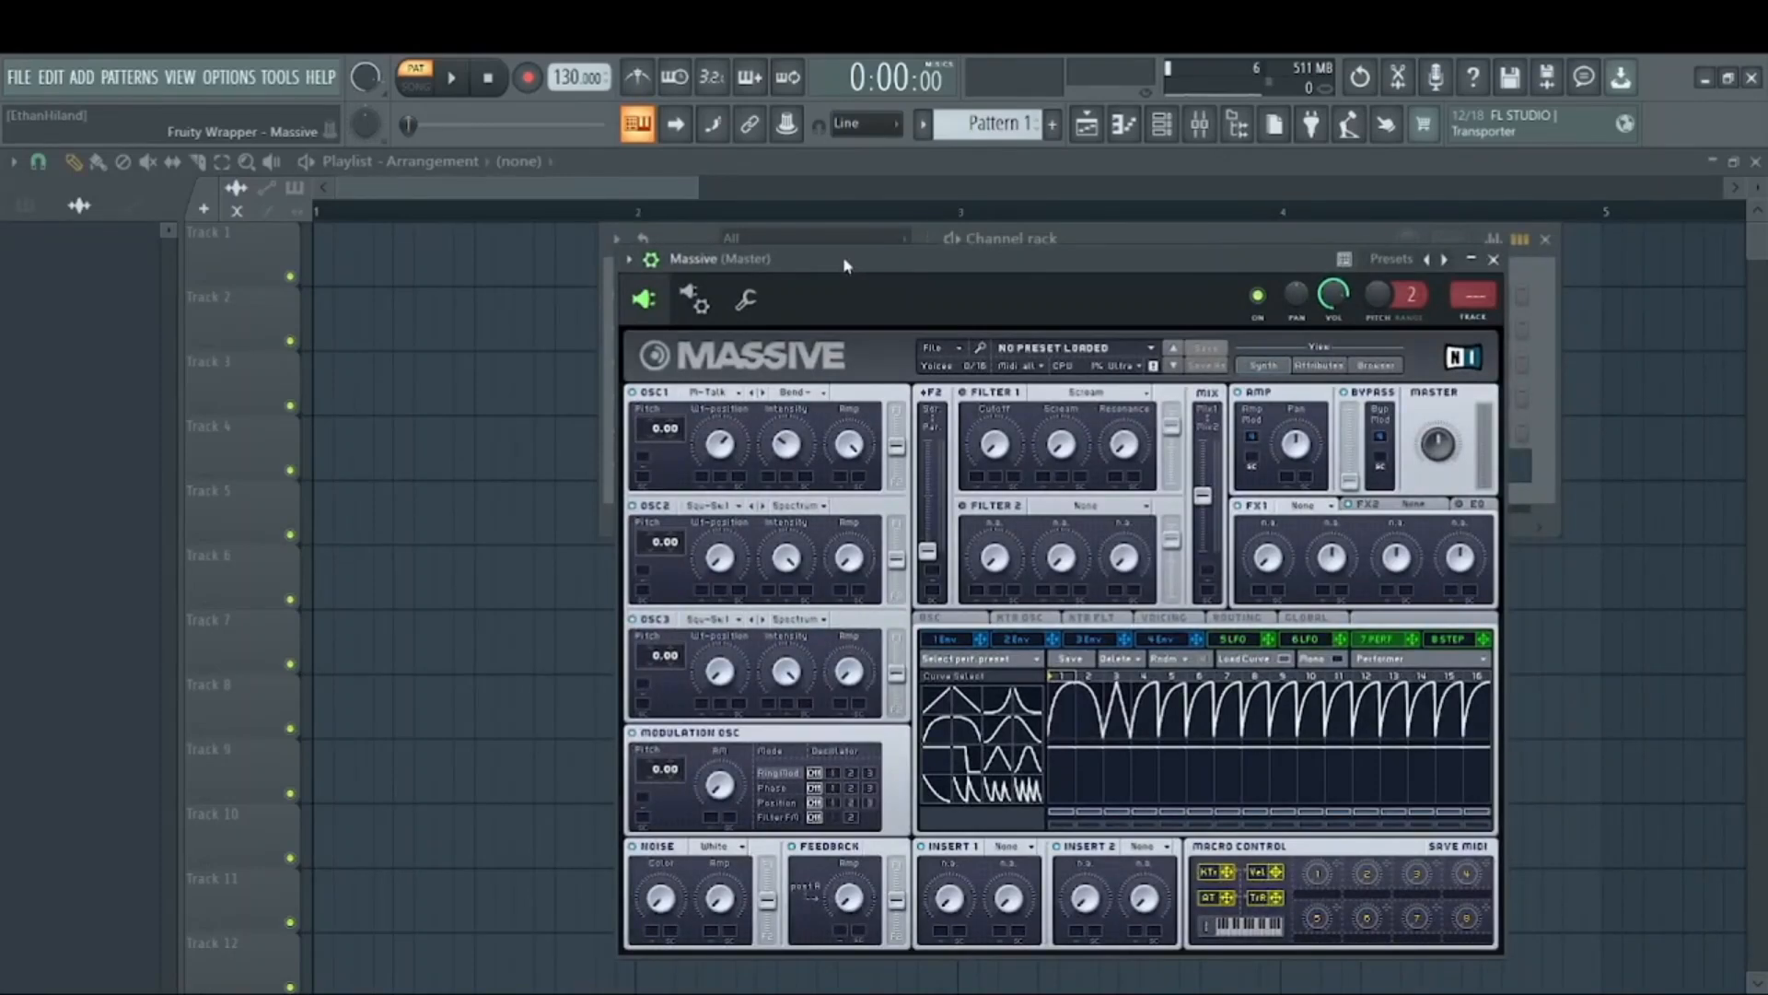
pyautogui.click(1471, 259)
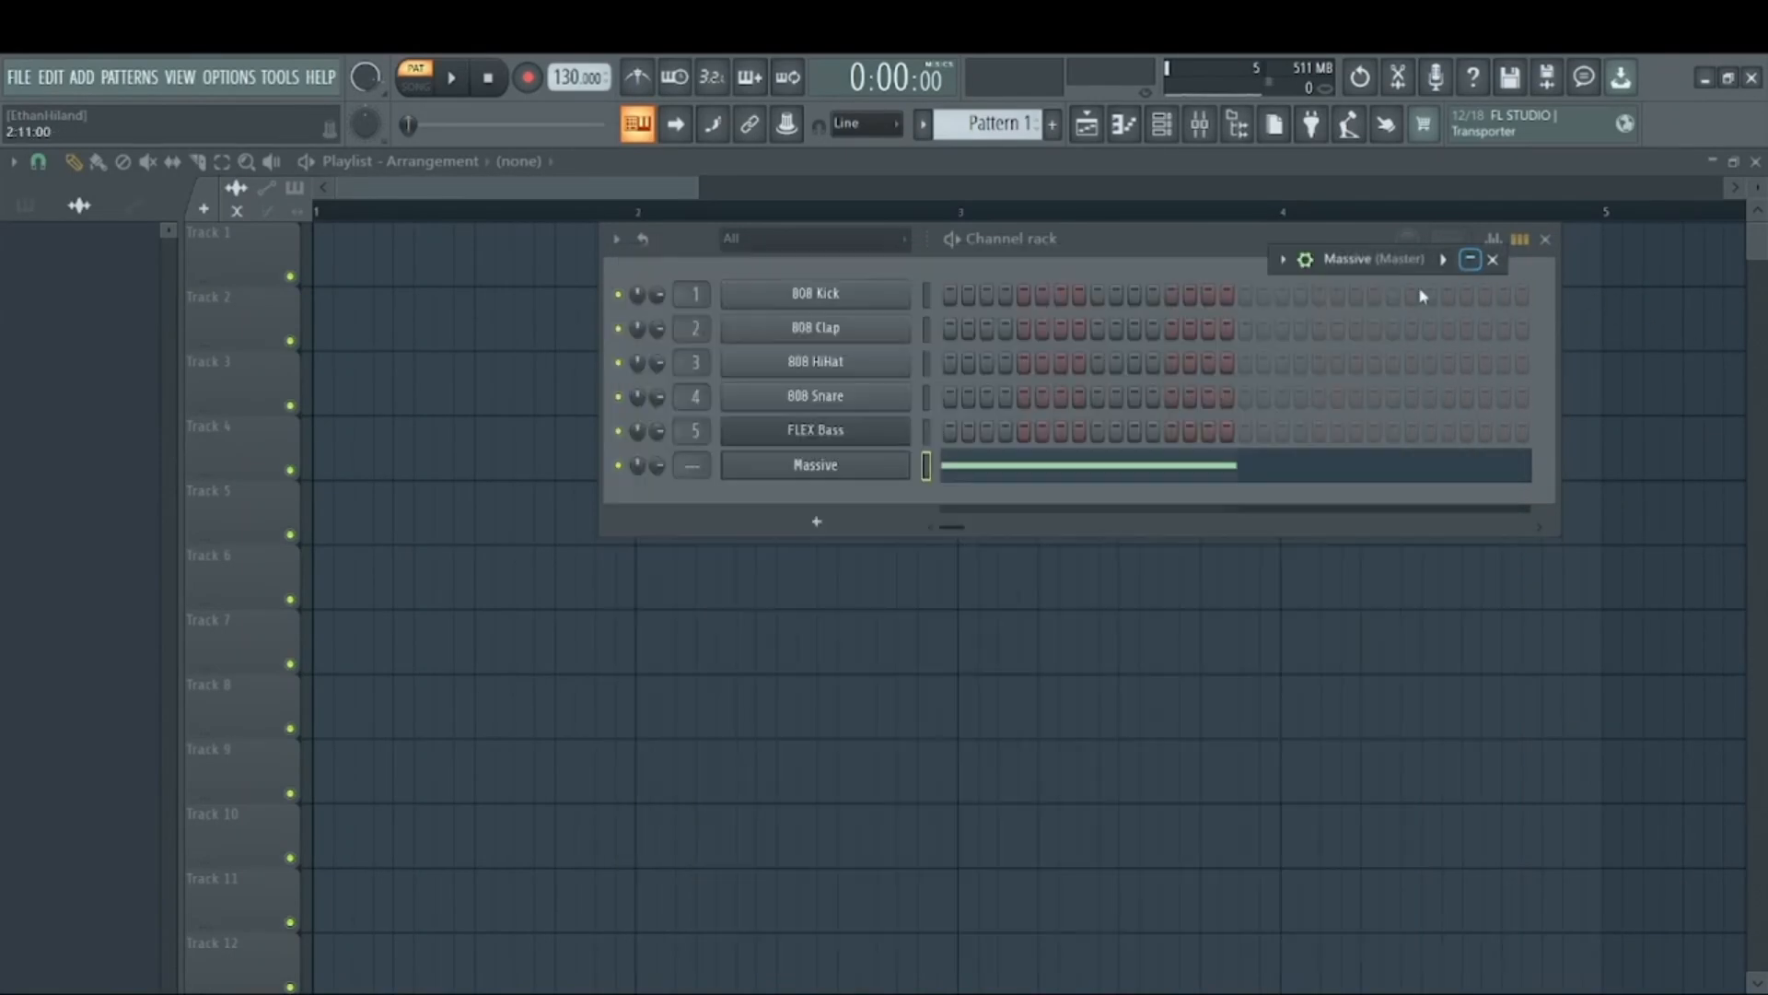
pyautogui.click(1471, 259)
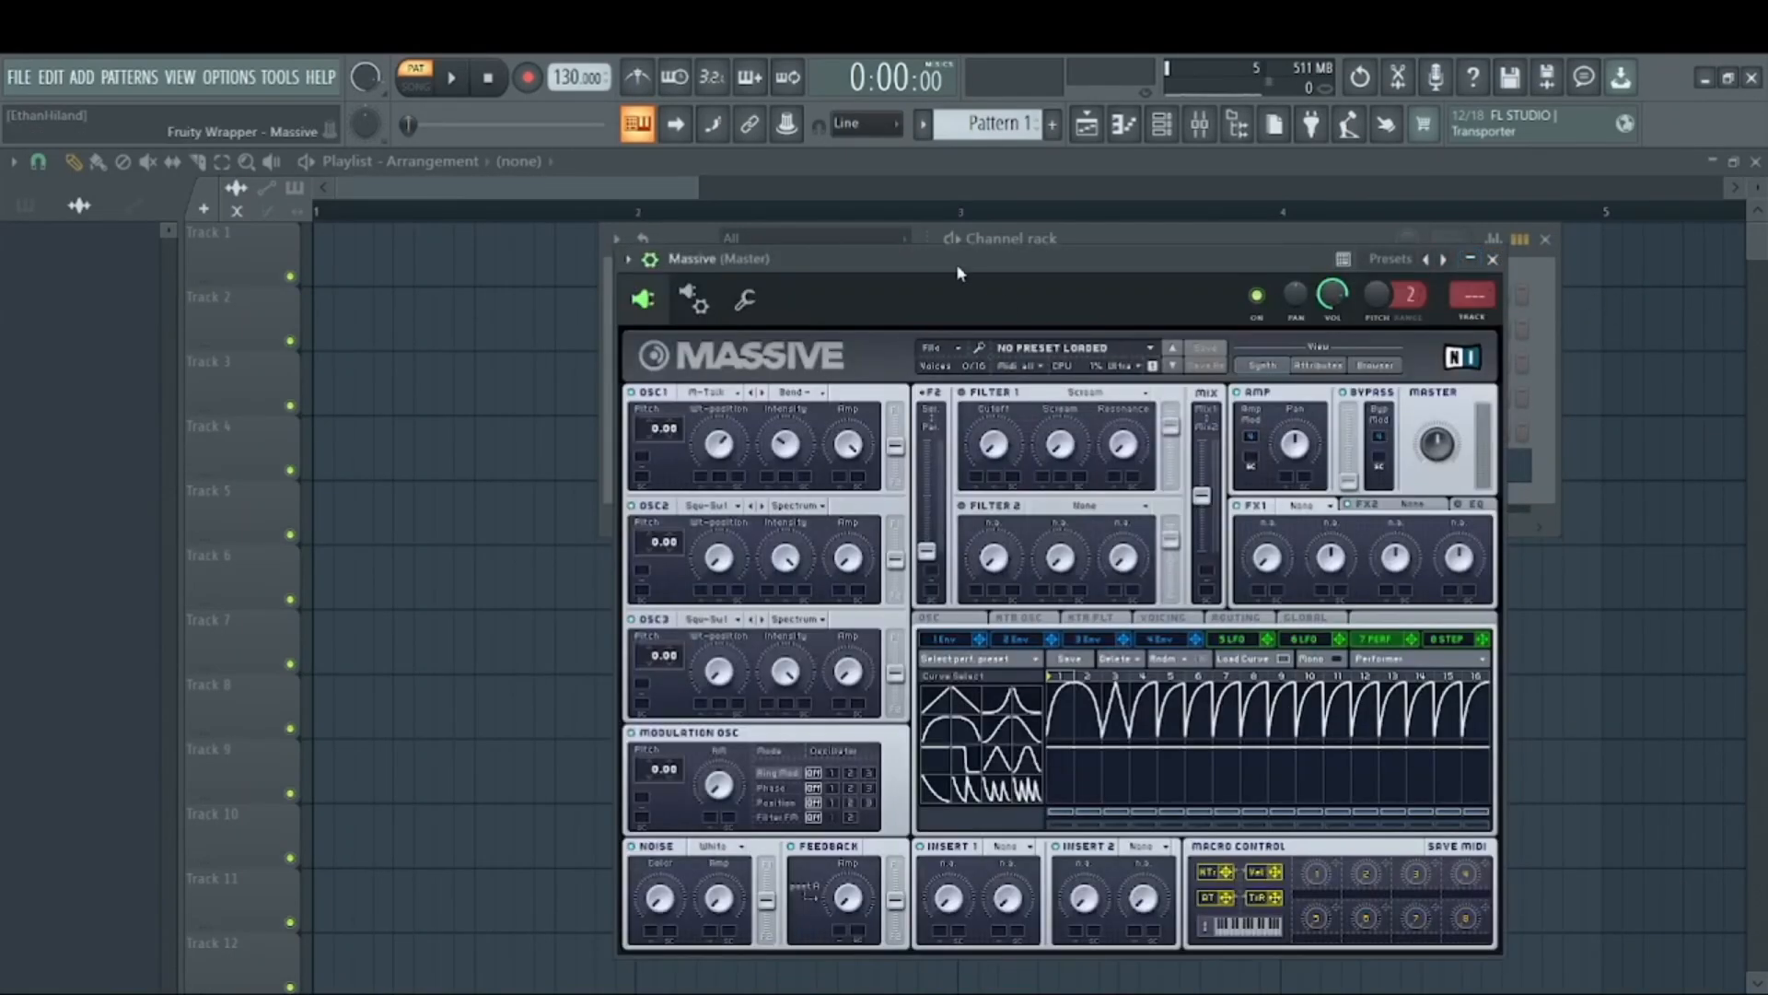
pyautogui.moveTo(957, 273); pyautogui.dragTo(1075, 215)
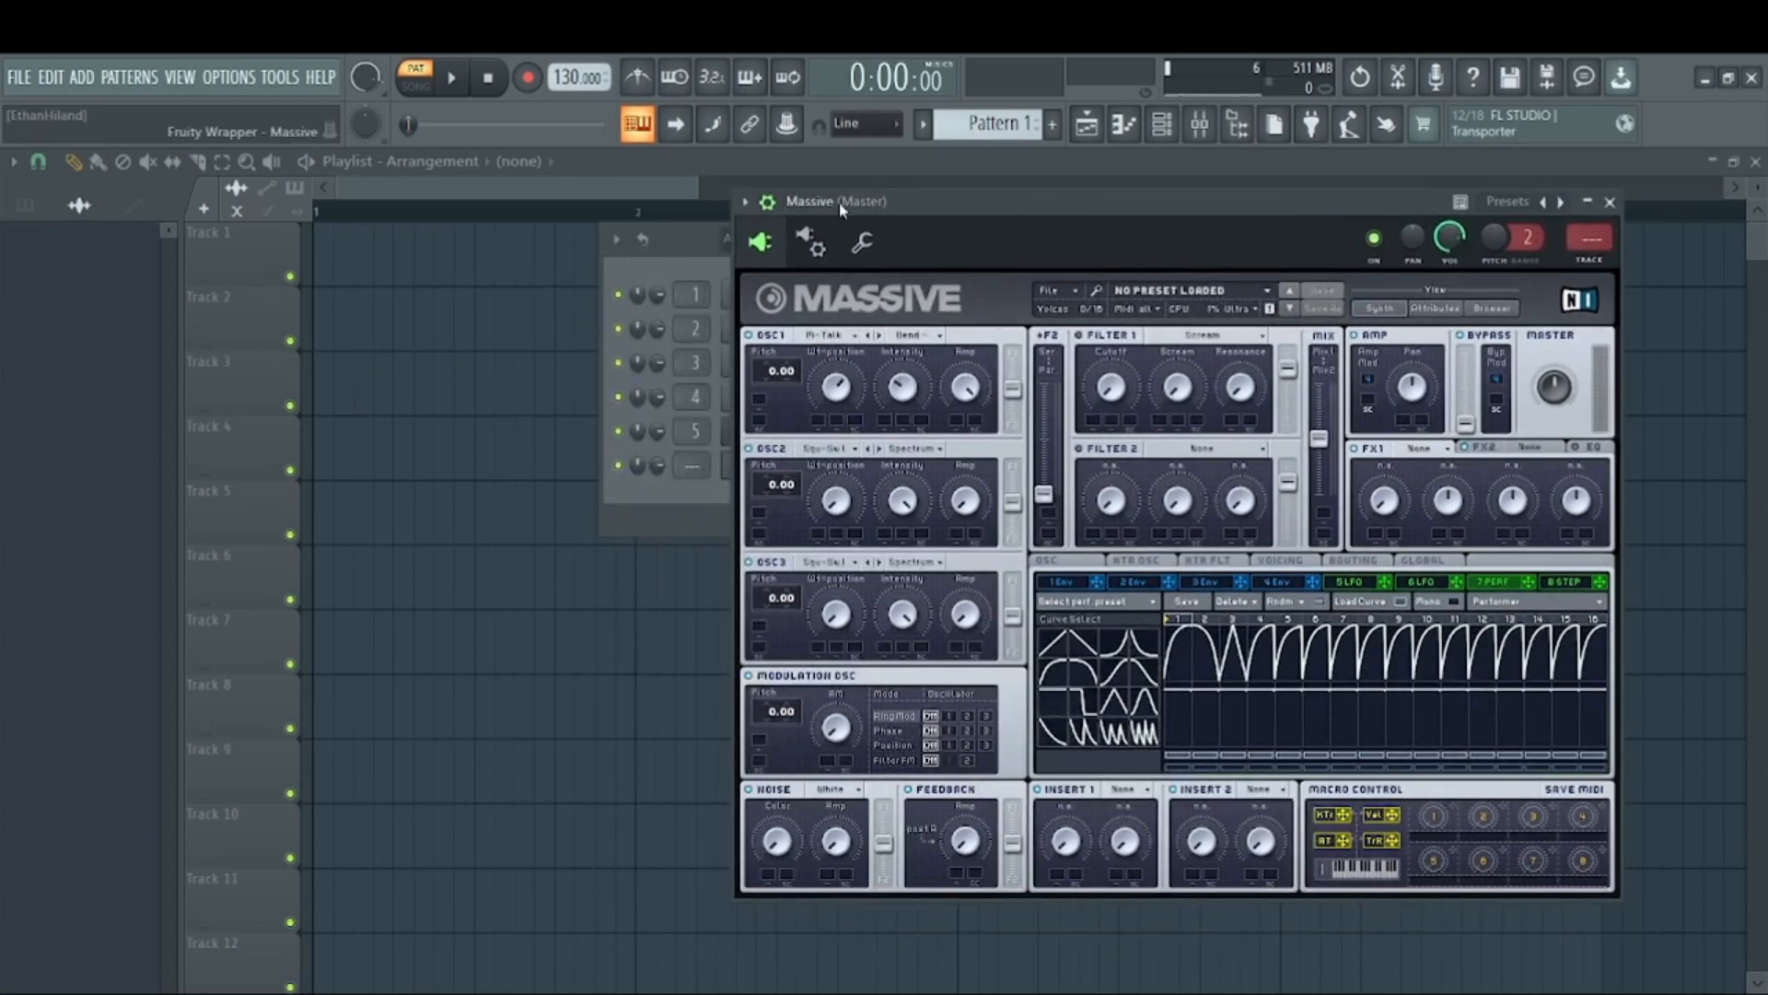
pyautogui.moveTo(841, 210); pyautogui.dragTo(1071, 246)
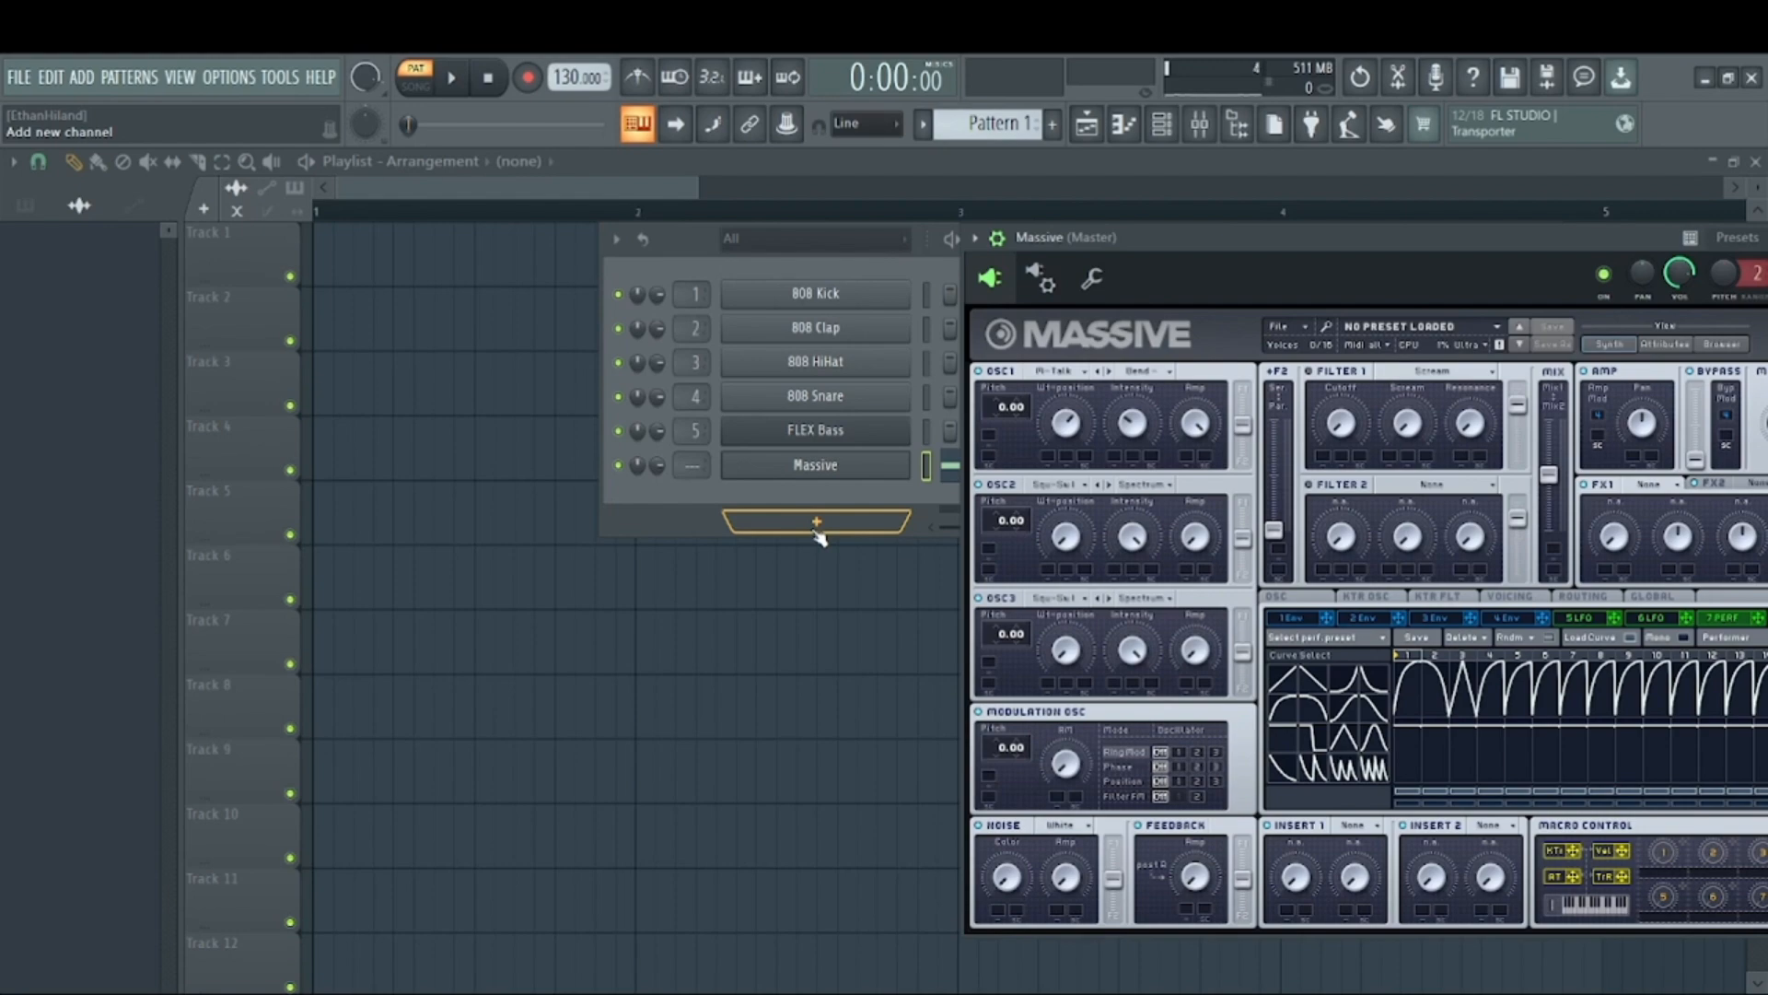
pyautogui.moveTo(1087, 234); pyautogui.dragTo(682, 181)
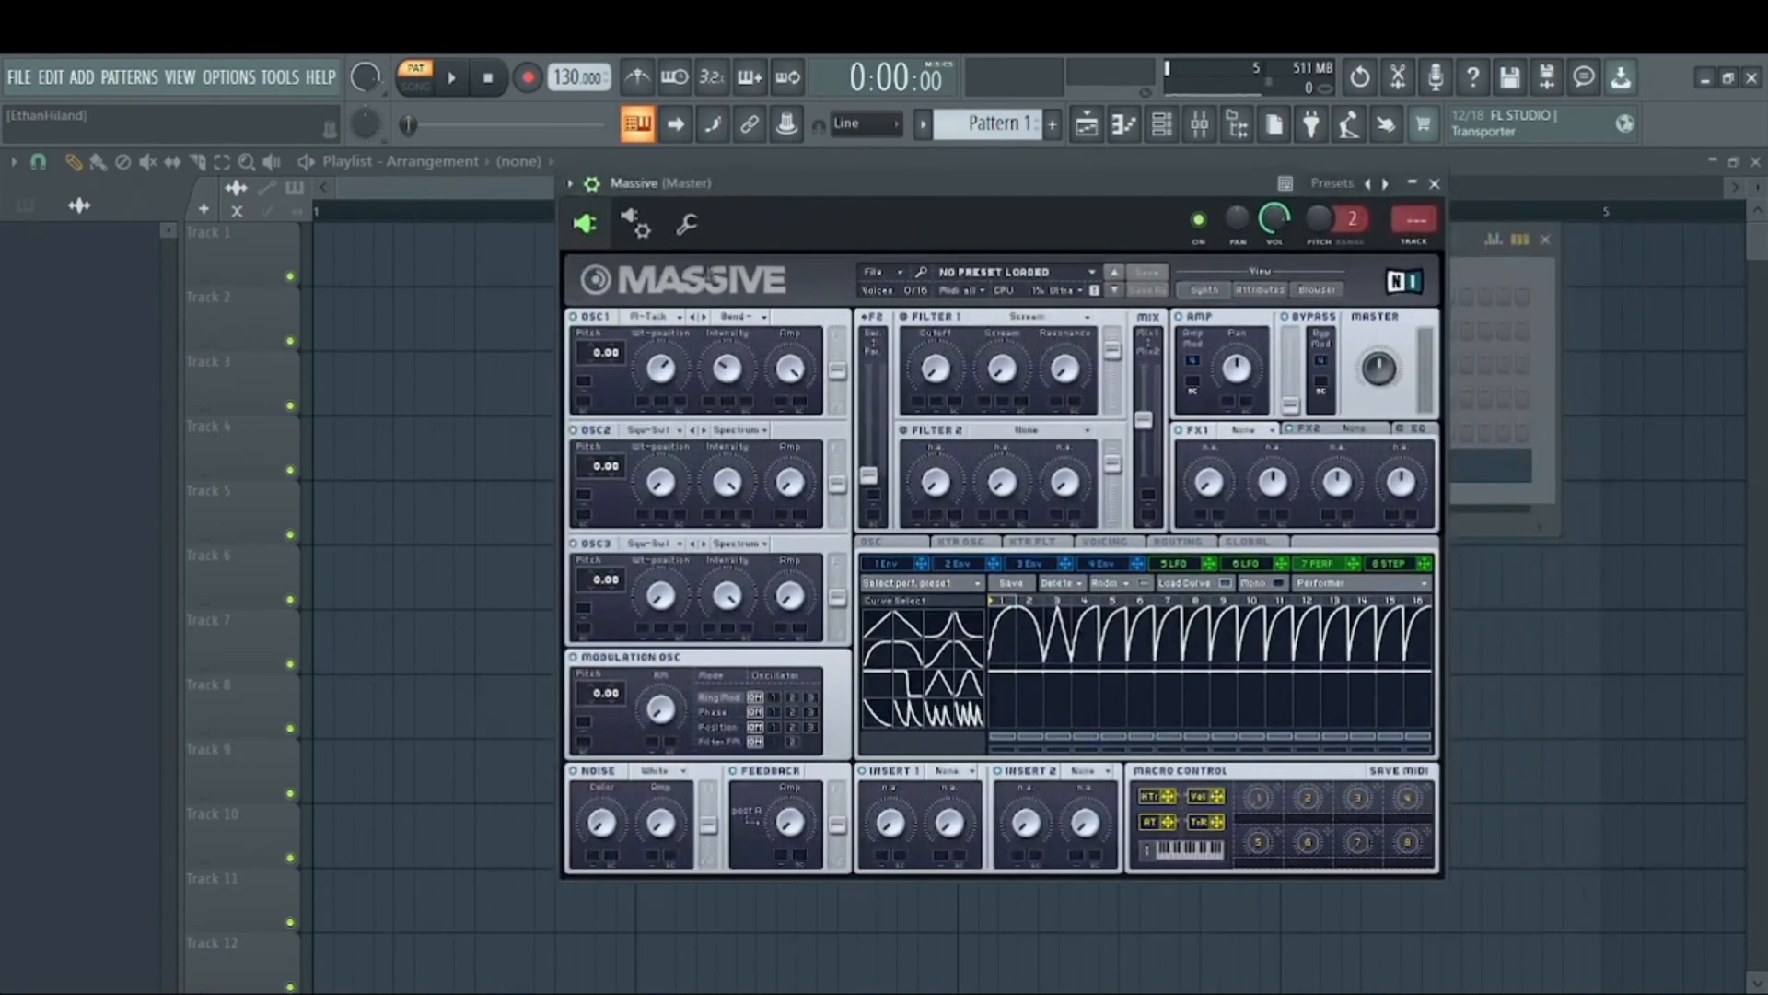
# Set the OSC1 wavetable in Massive to Modern Talking.
pyautogui.click(651, 322)
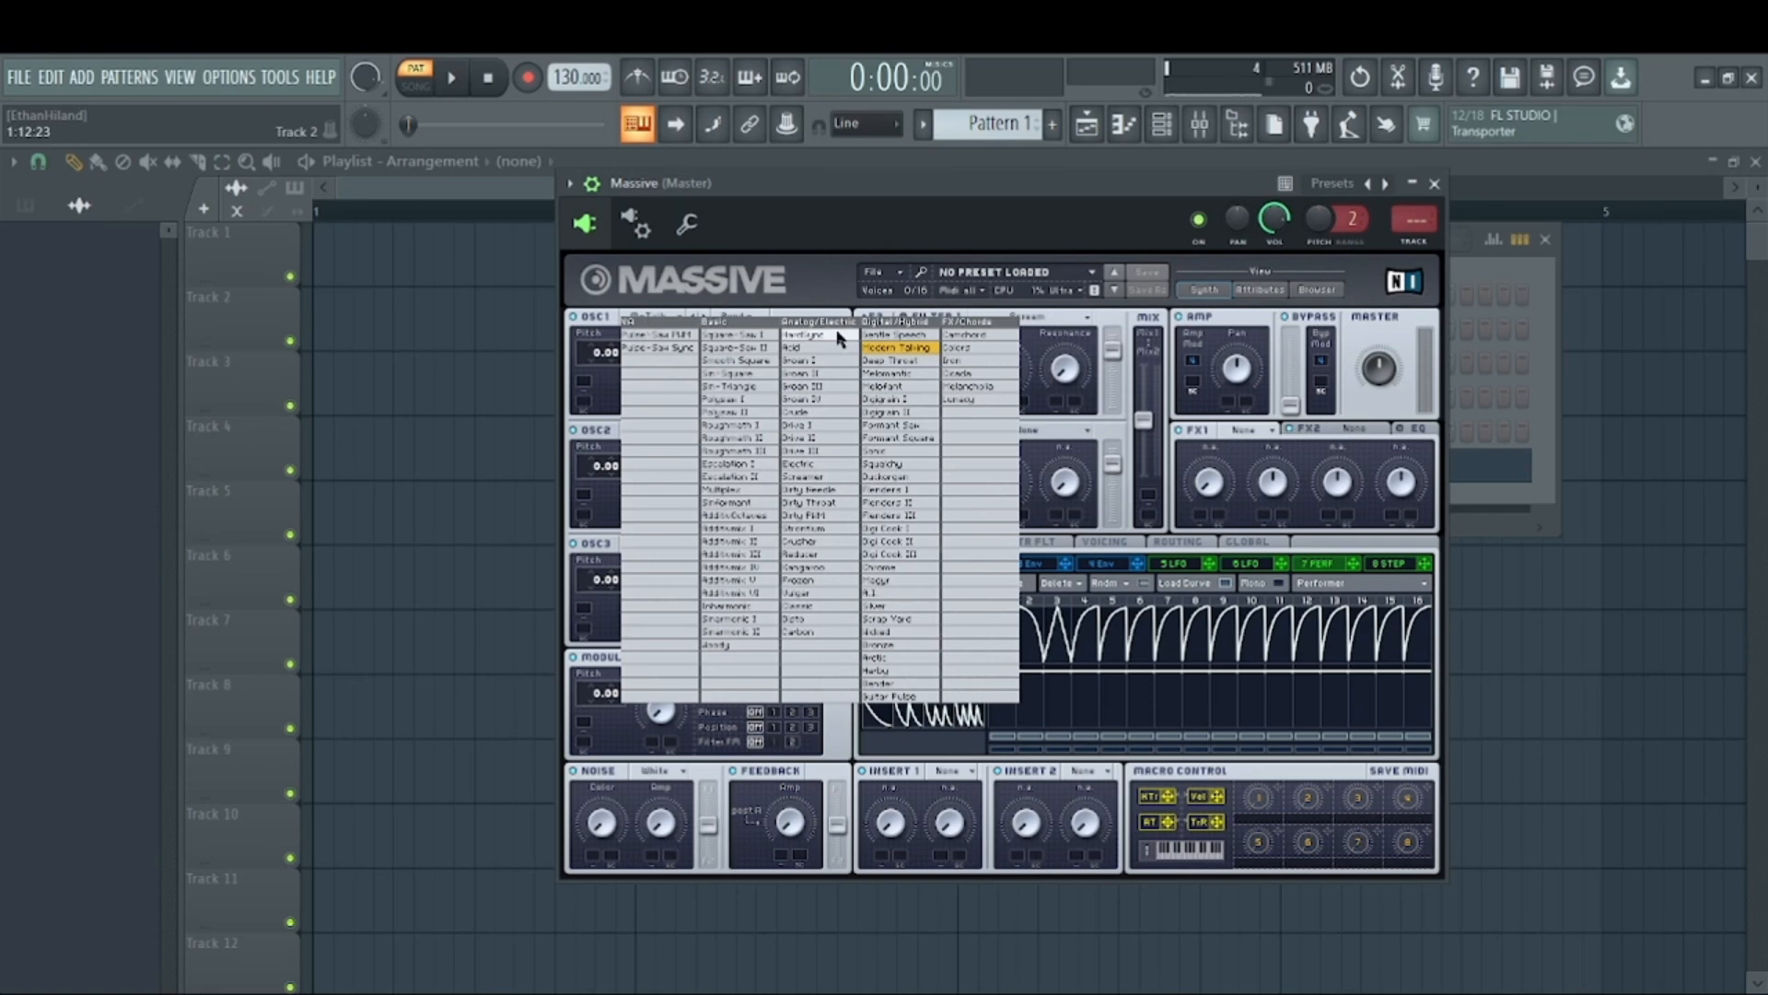
pyautogui.click(886, 358)
pyautogui.click(651, 316)
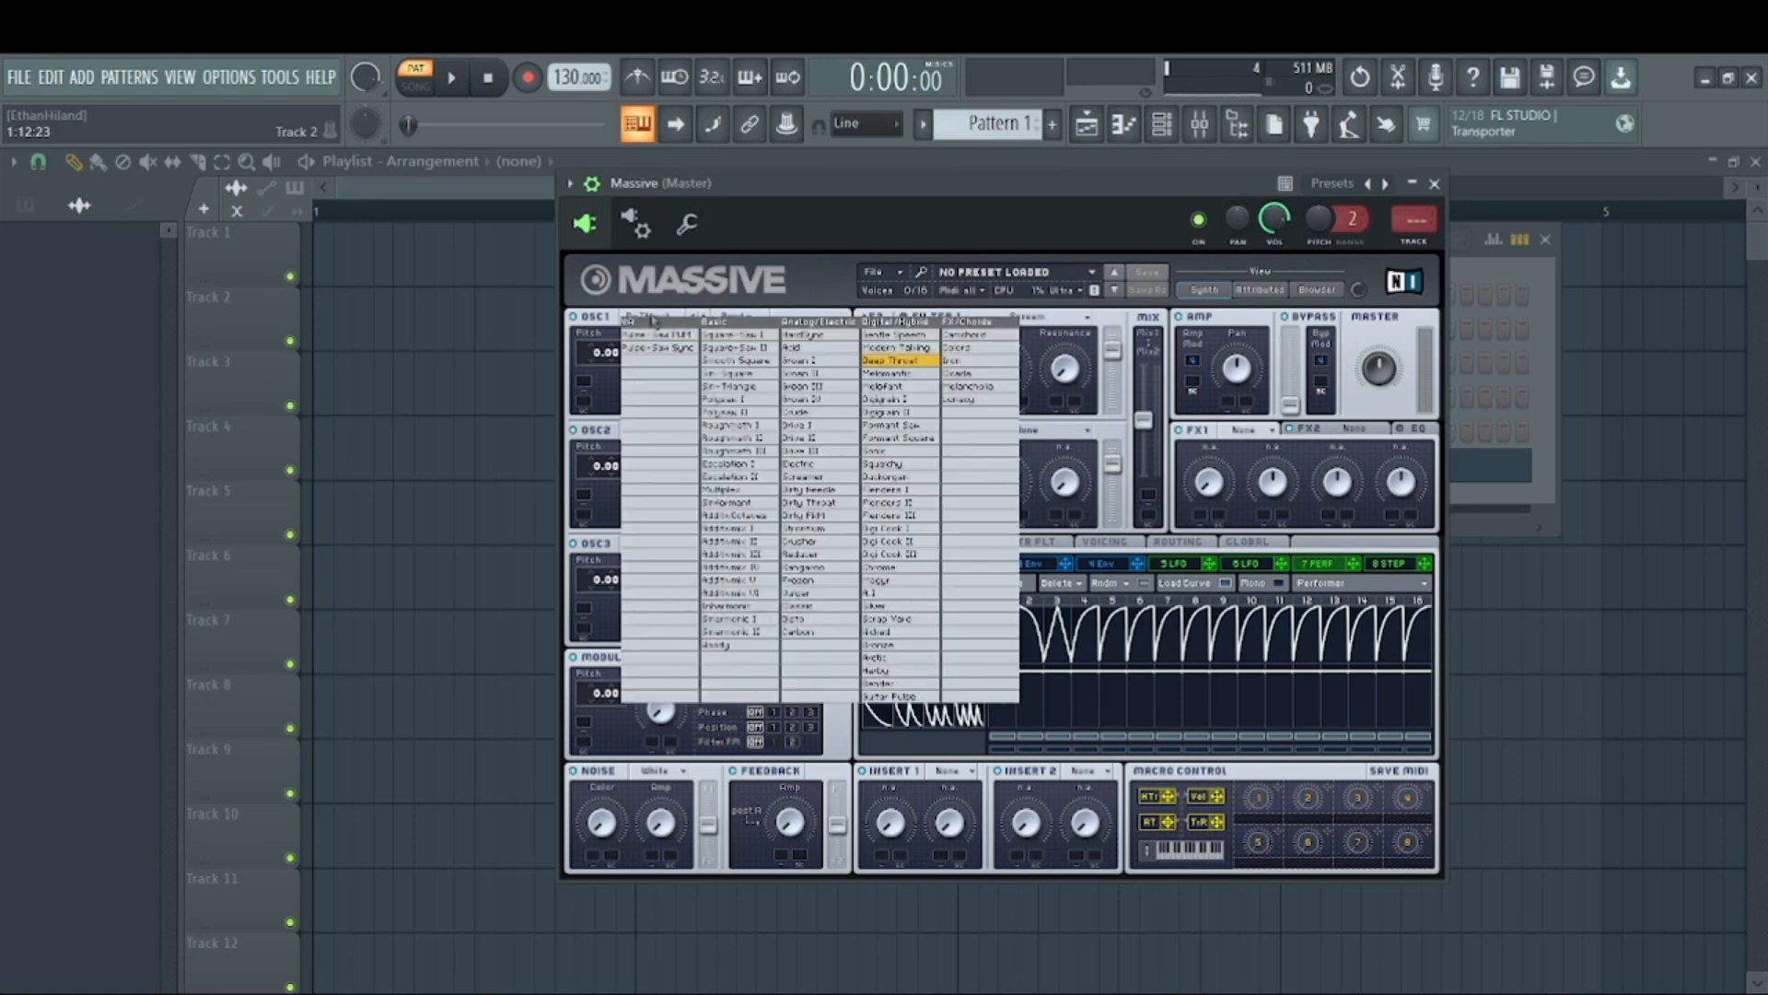
pyautogui.click(891, 355)
pyautogui.moveTo(734, 233); pyautogui.dragTo(835, 236)
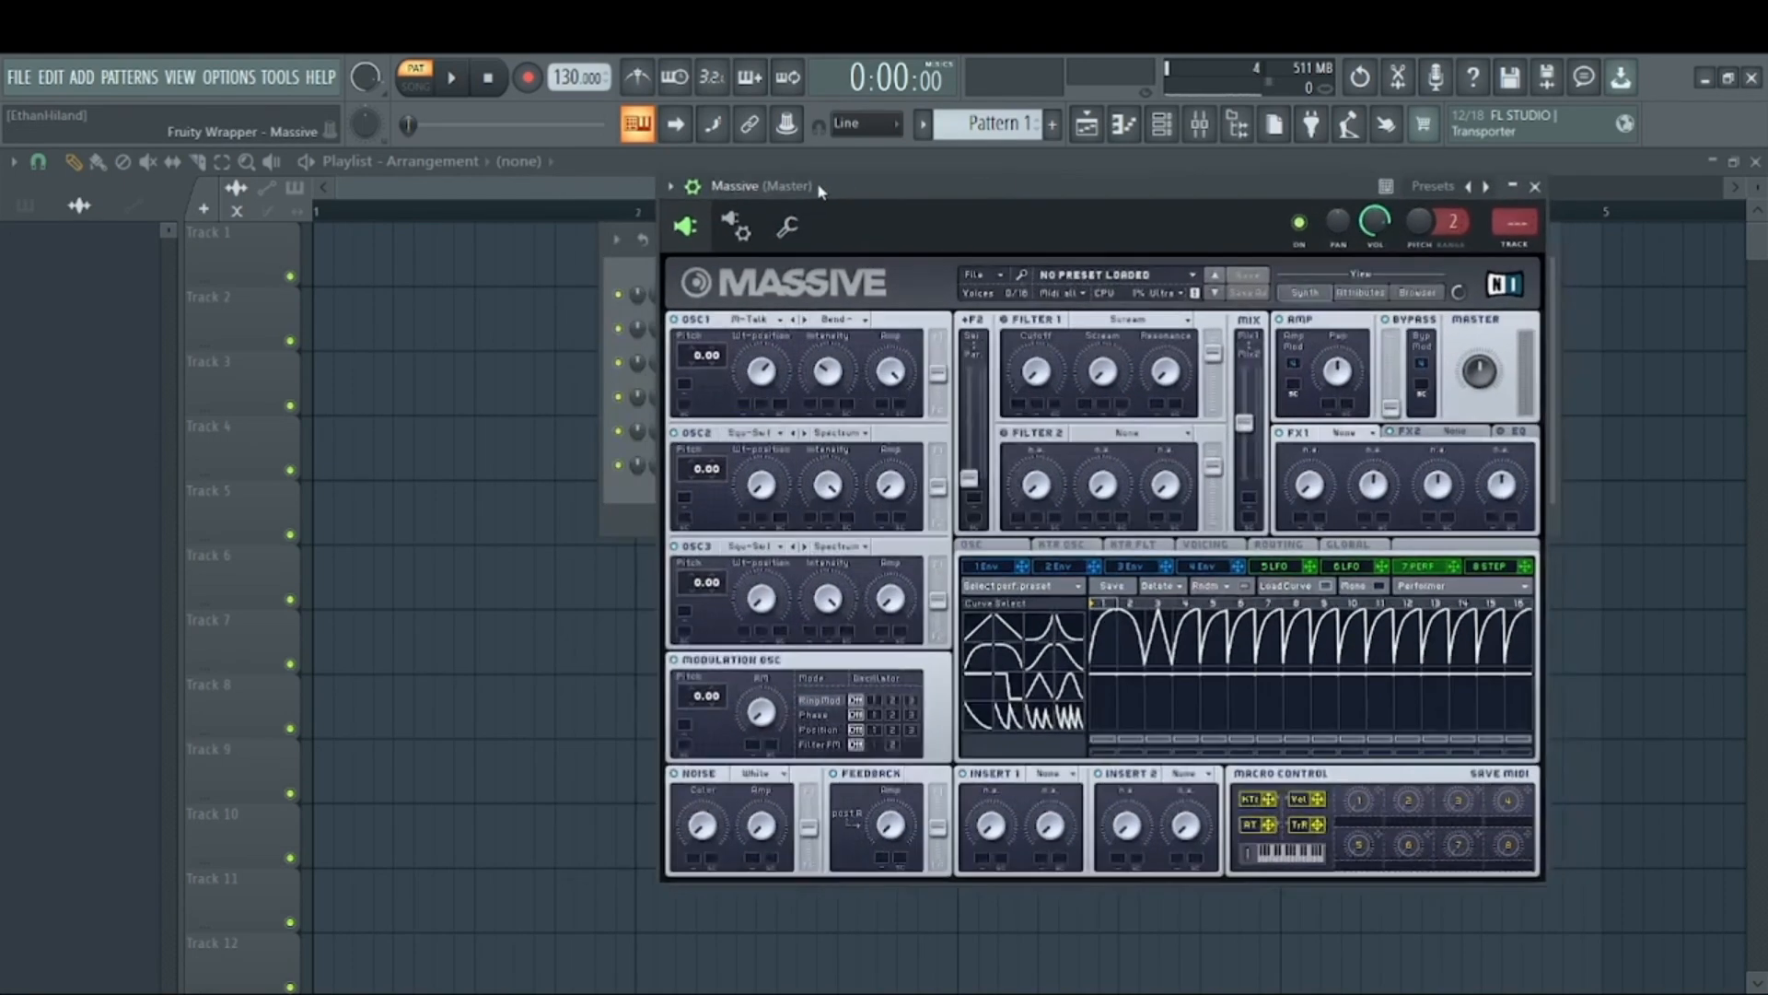
# Keep OSC1 in the Bend- mode and set its pitch to -24.00.
pyautogui.click(831, 320)
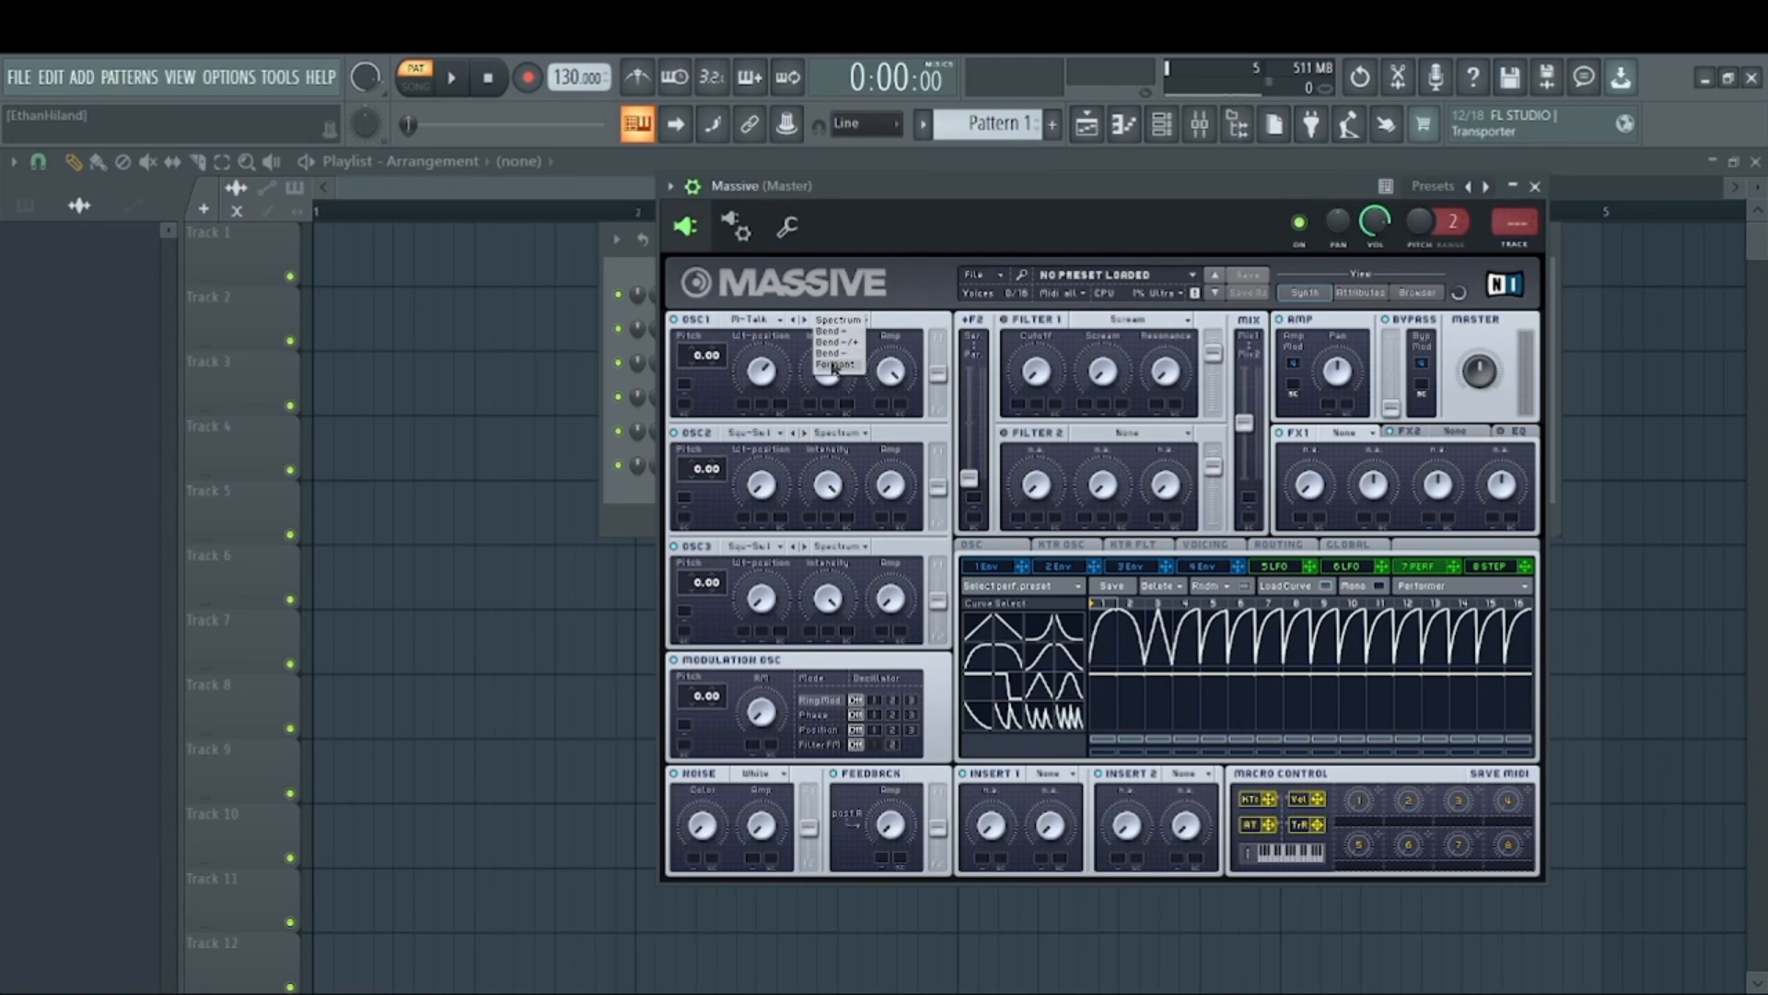
pyautogui.click(866, 193)
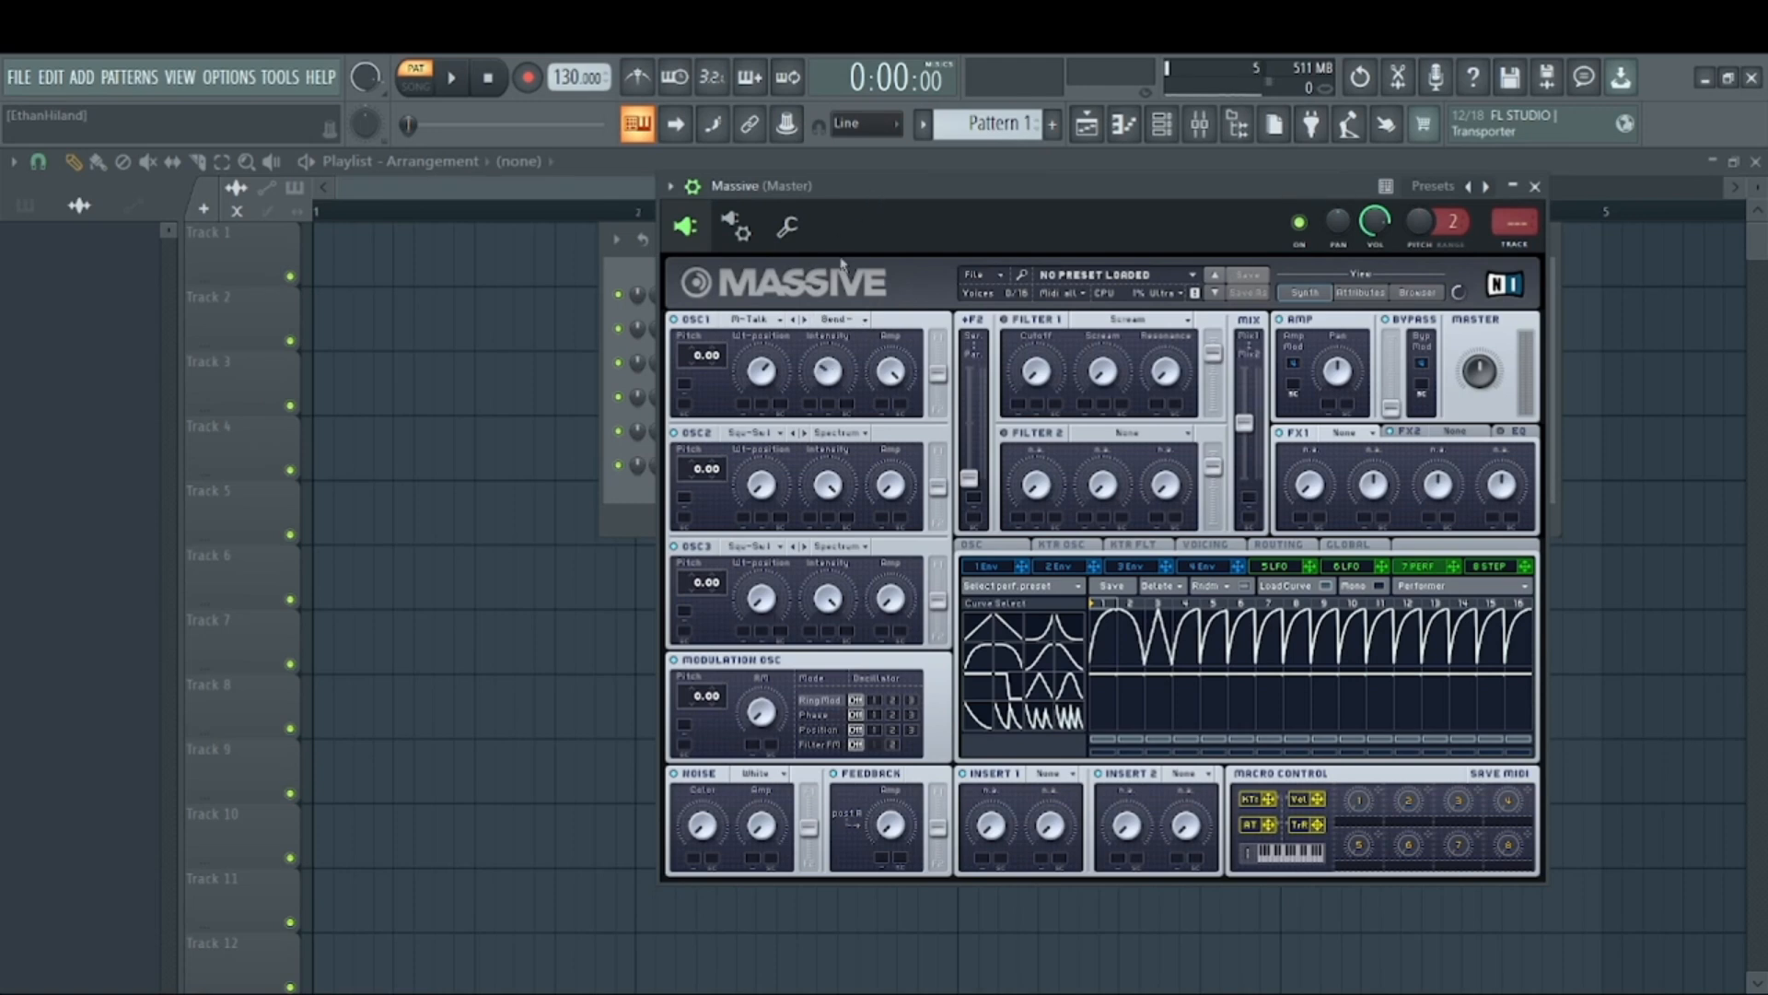
pyautogui.moveTo(839, 384); pyautogui.dragTo(838, 387)
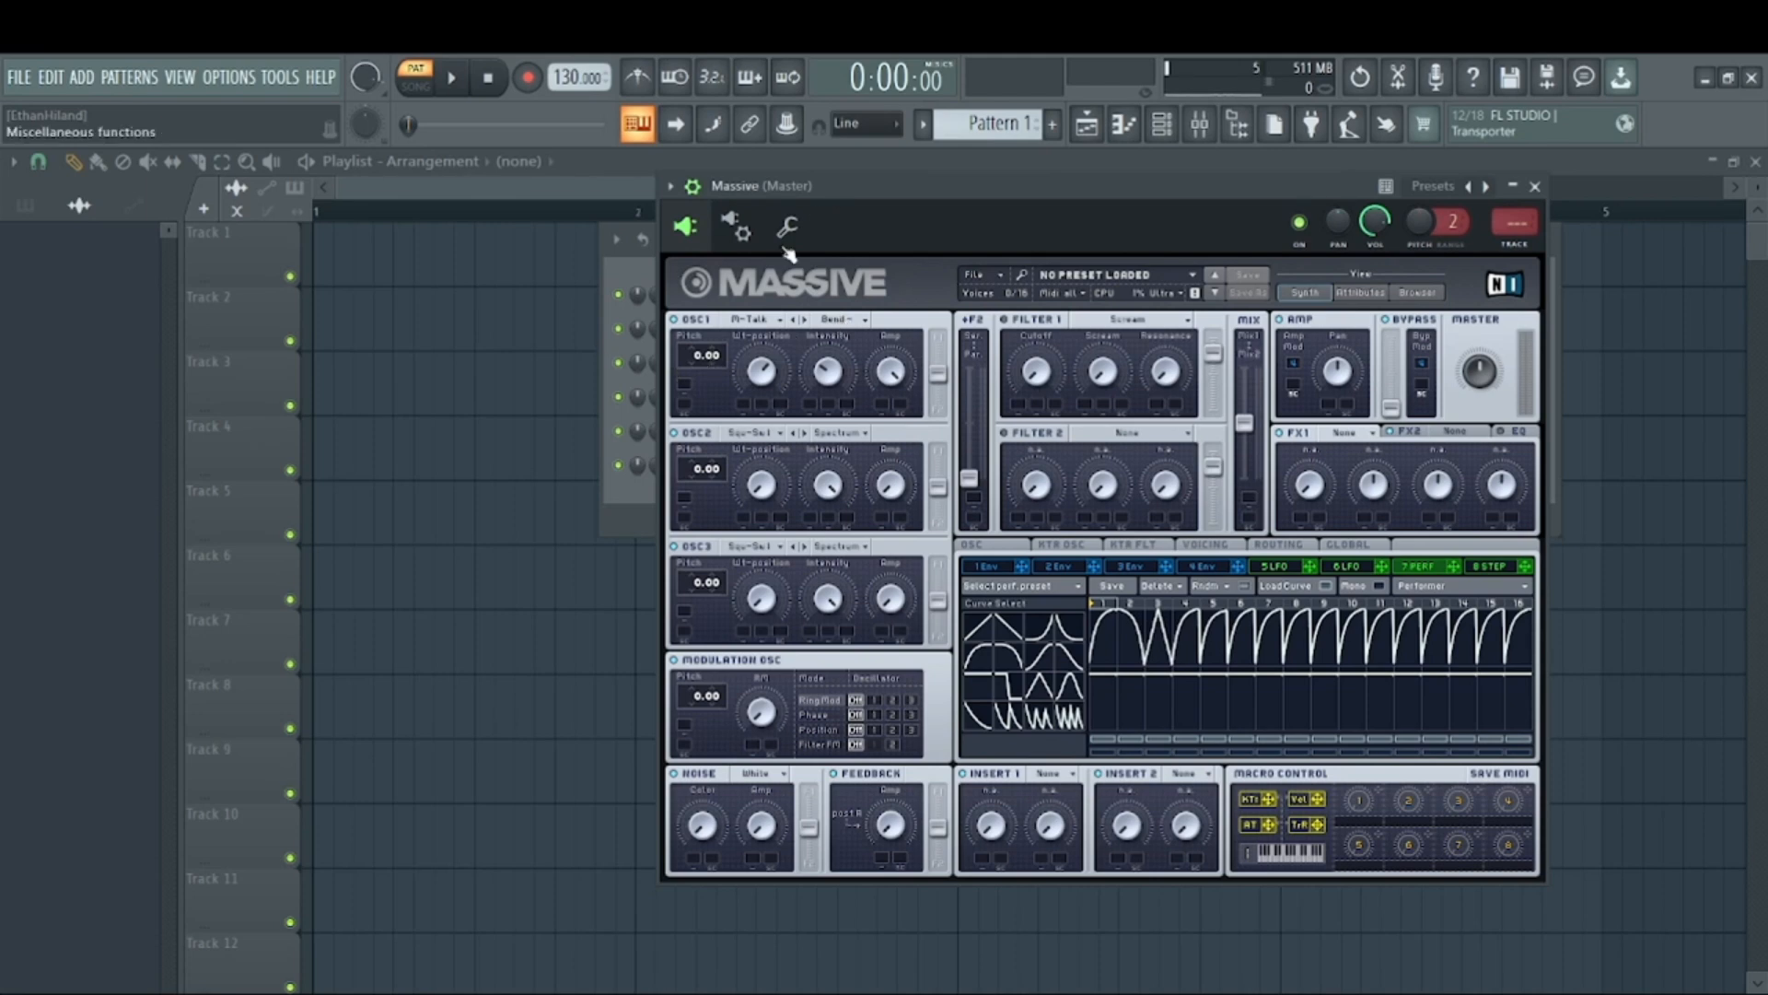
pyautogui.moveTo(692, 360); pyautogui.dragTo(701, 415)
# Play the C5 note in Massive's piano roll to hear the current sound, and stop playback.
pyautogui.click(1087, 124)
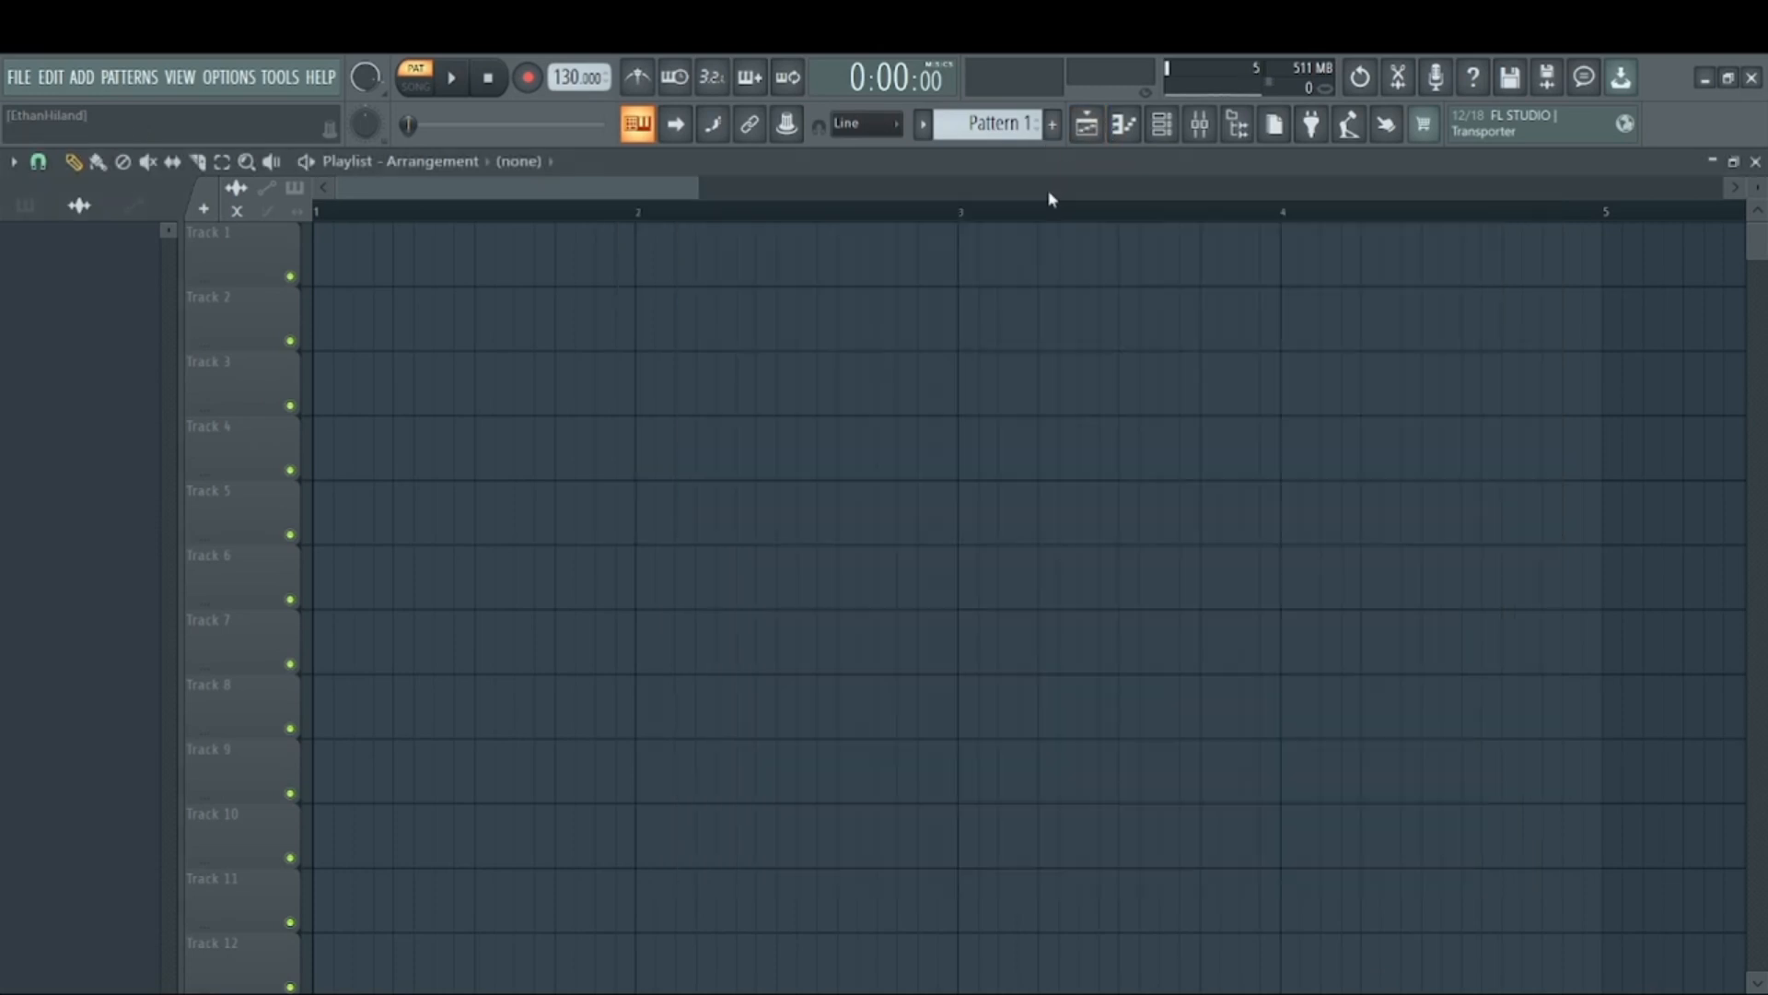
pyautogui.click(1124, 124)
pyautogui.press('space')
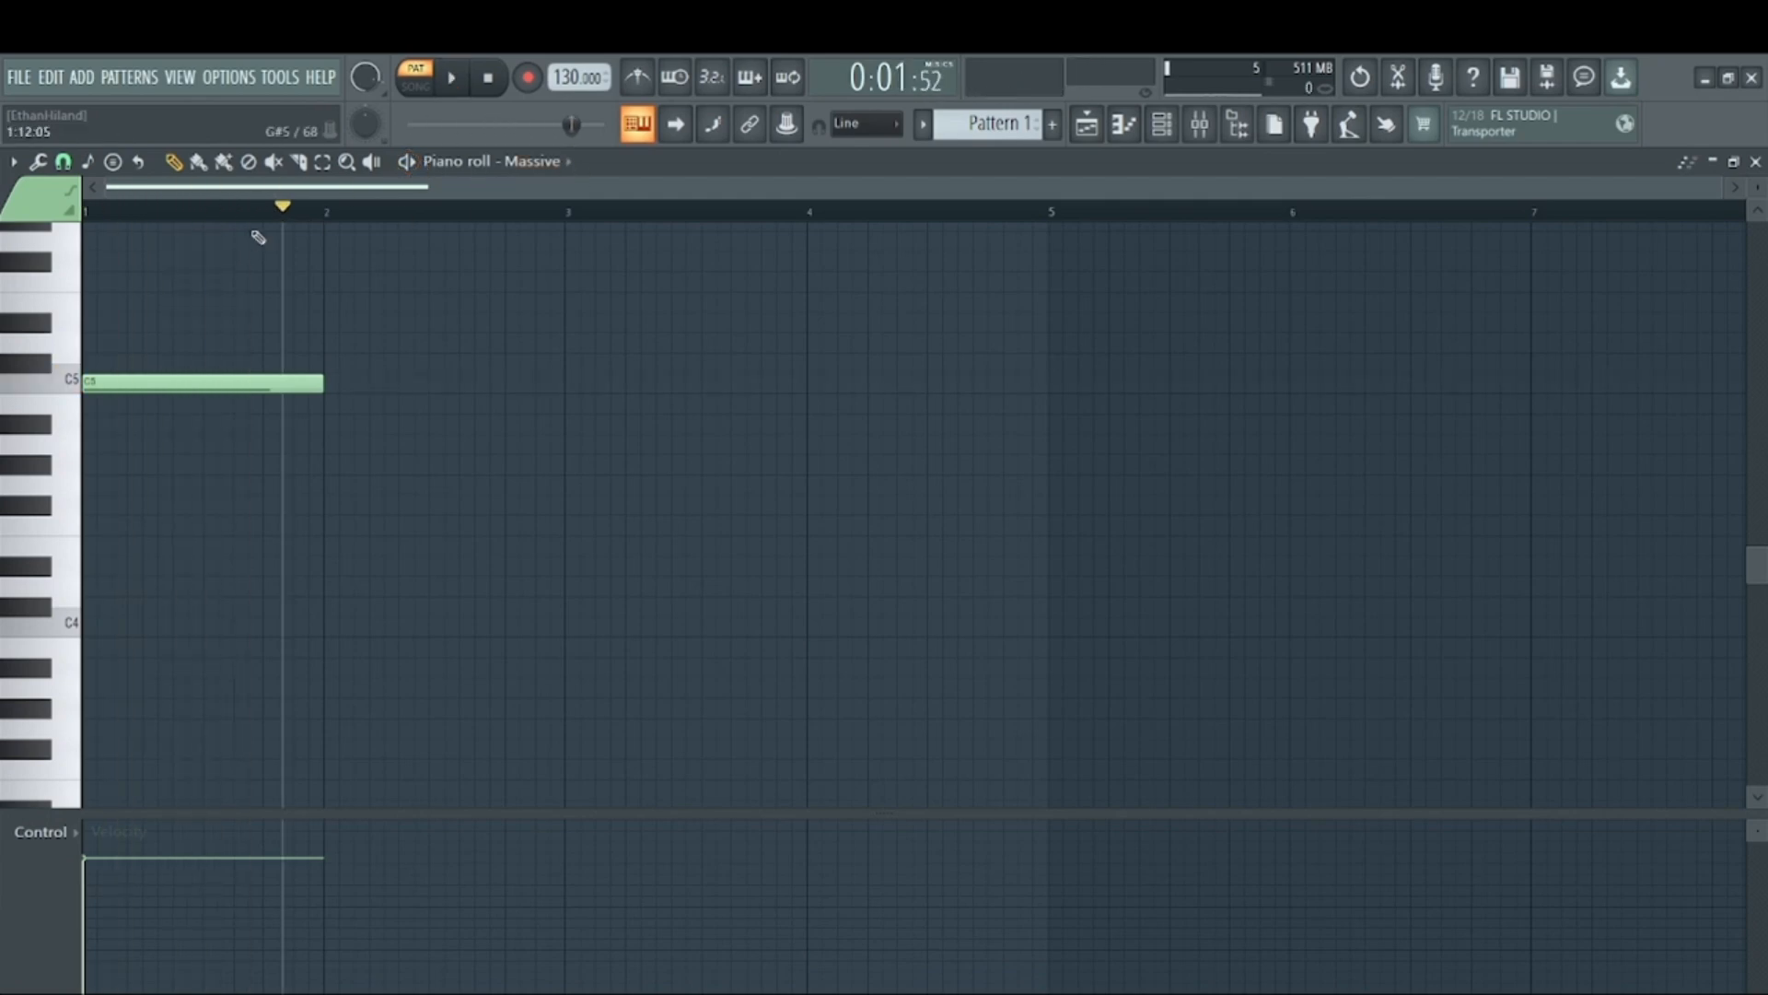
pyautogui.press('space')
# Reopen Massive from the channel rack and choose Scream as the Filter 1 type.
pyautogui.click(1161, 124)
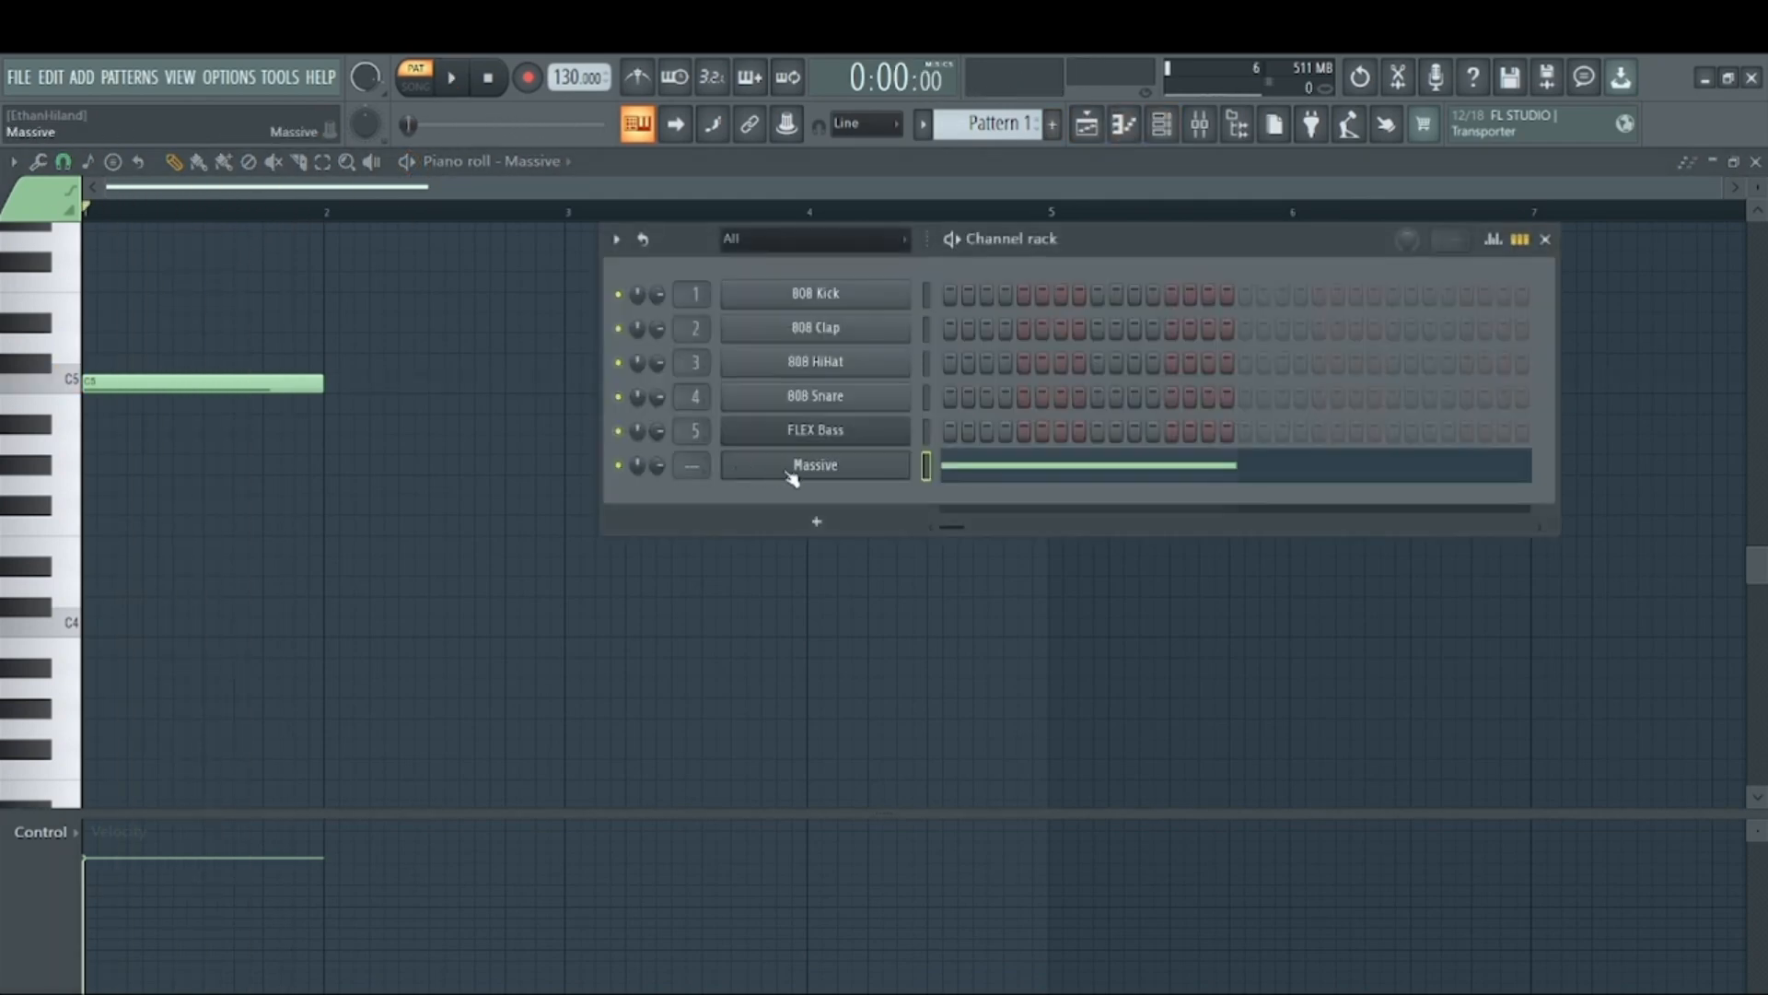
pyautogui.click(823, 472)
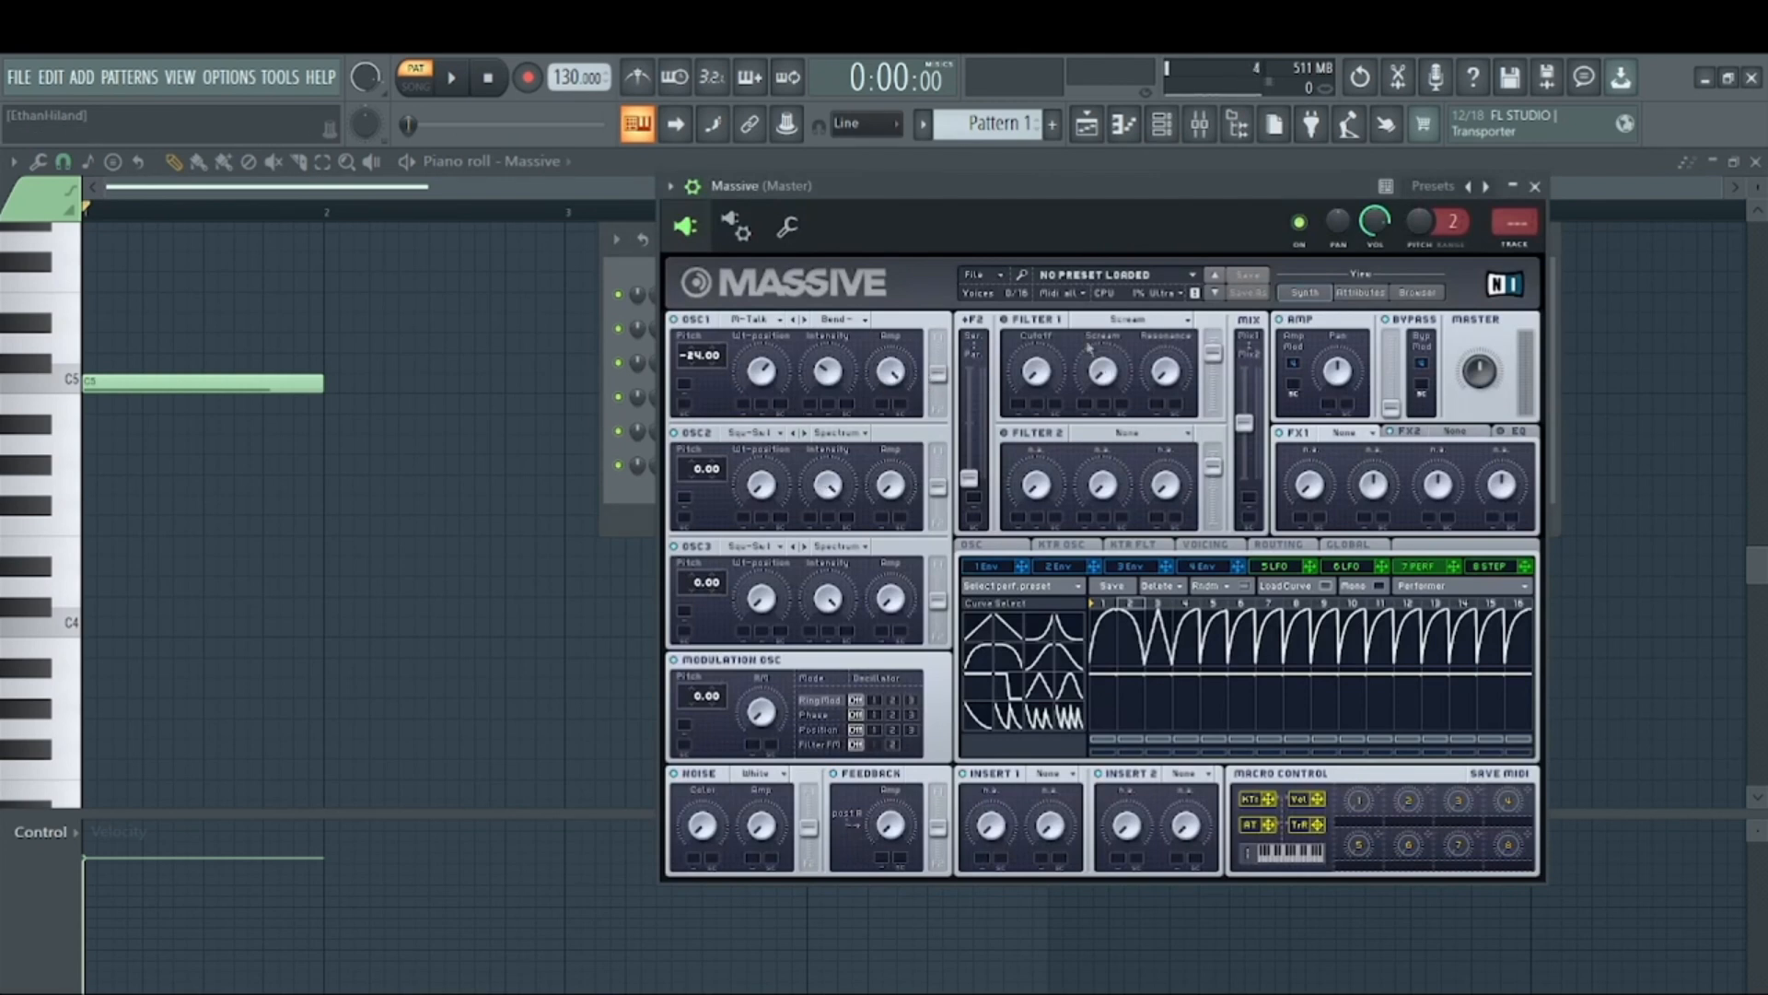
pyautogui.click(1142, 325)
pyautogui.click(1095, 420)
# Assign the 7 Perf modulator to Filter 1's Cutoff and play the note to hear the modulation.
pyautogui.click(1282, 568)
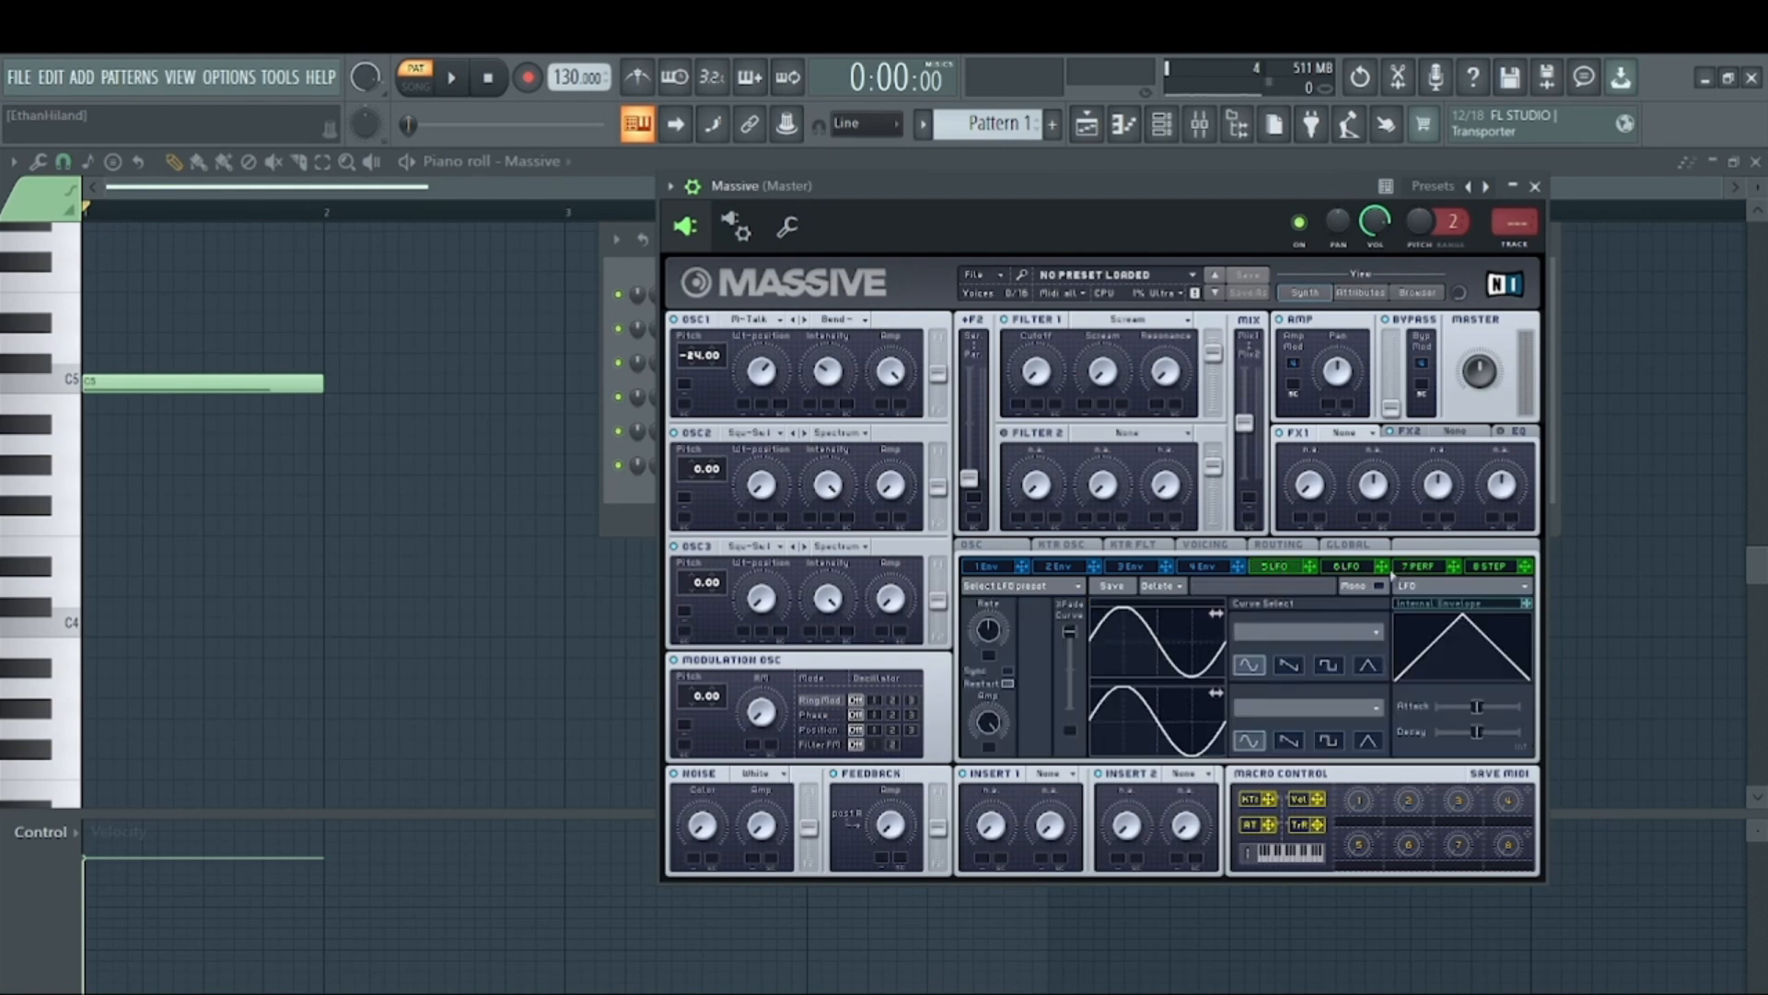
pyautogui.click(1418, 567)
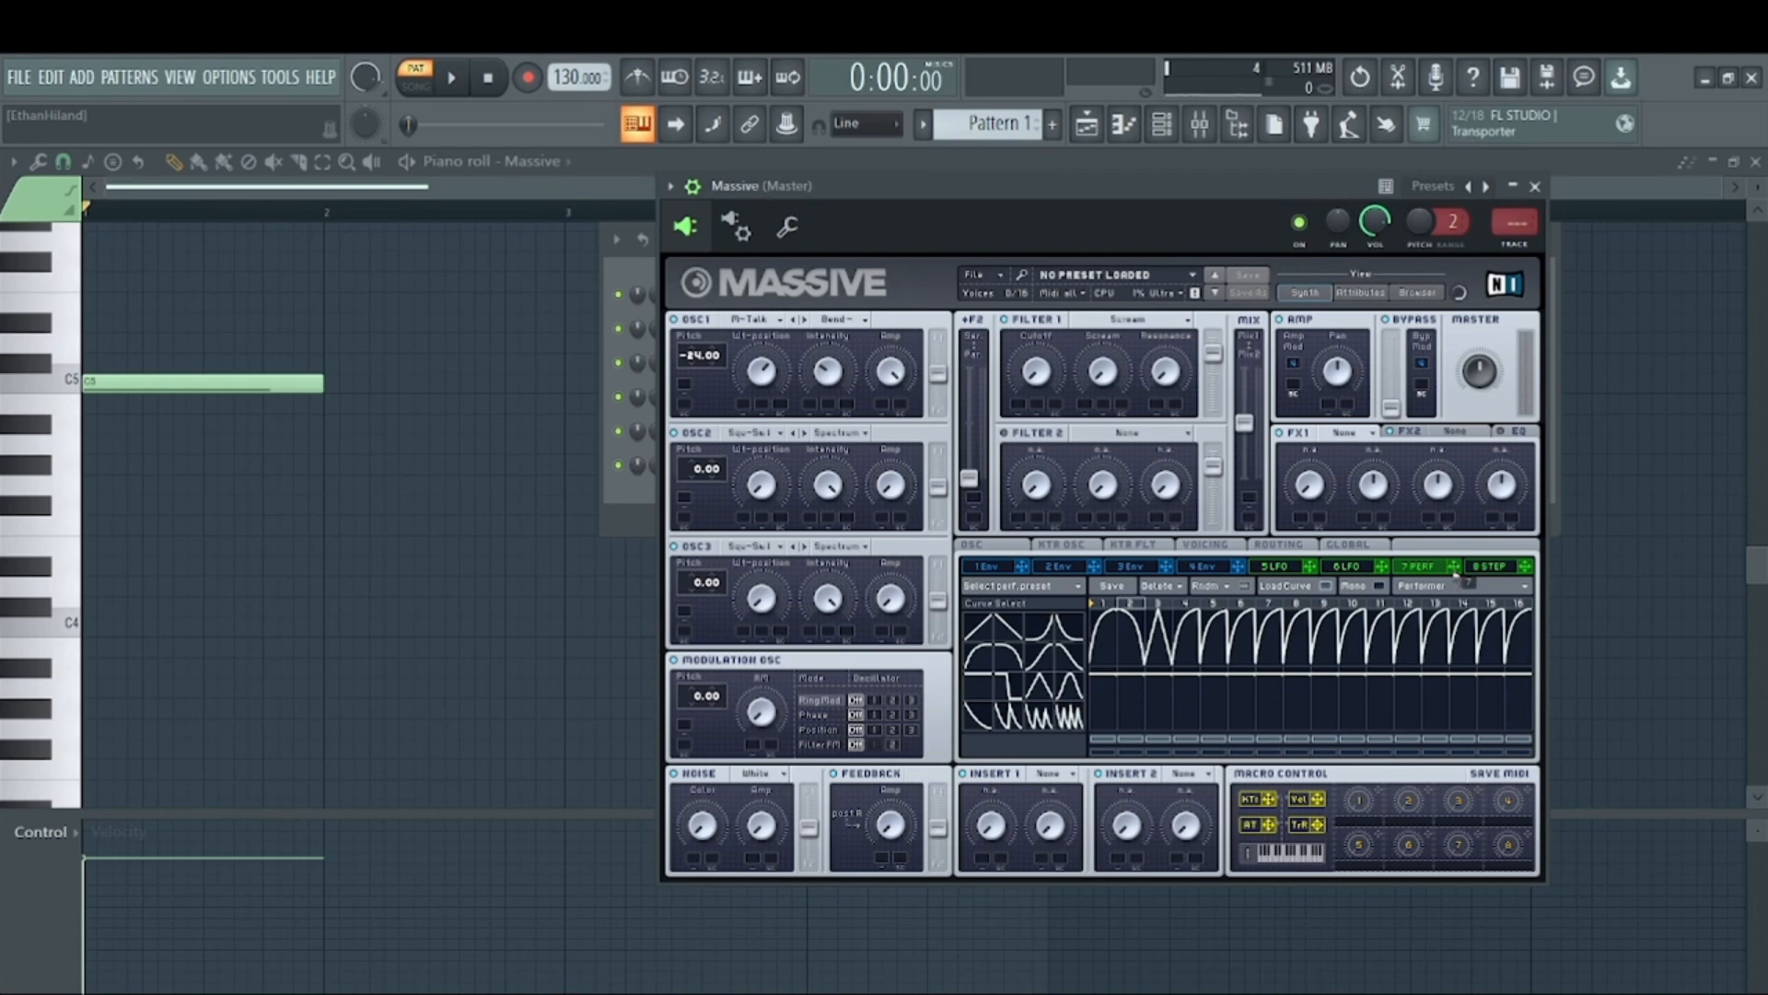
pyautogui.moveTo(1455, 573); pyautogui.dragTo(1037, 305)
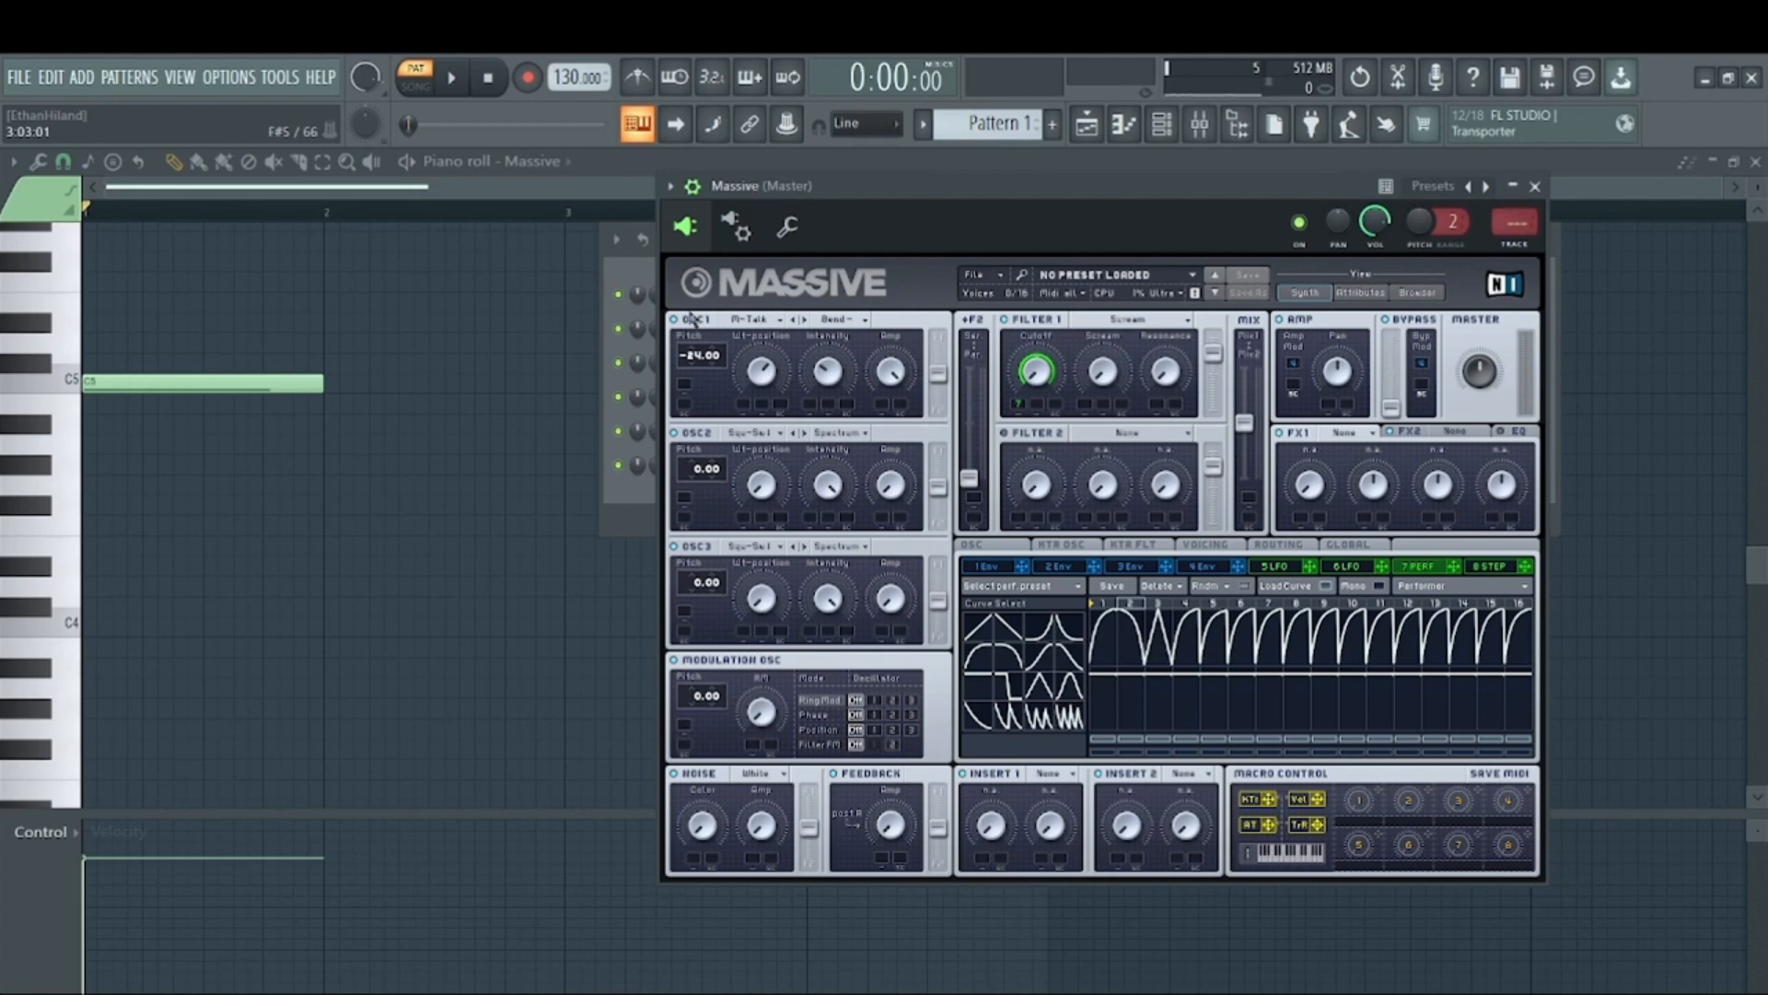
pyautogui.click(407, 164)
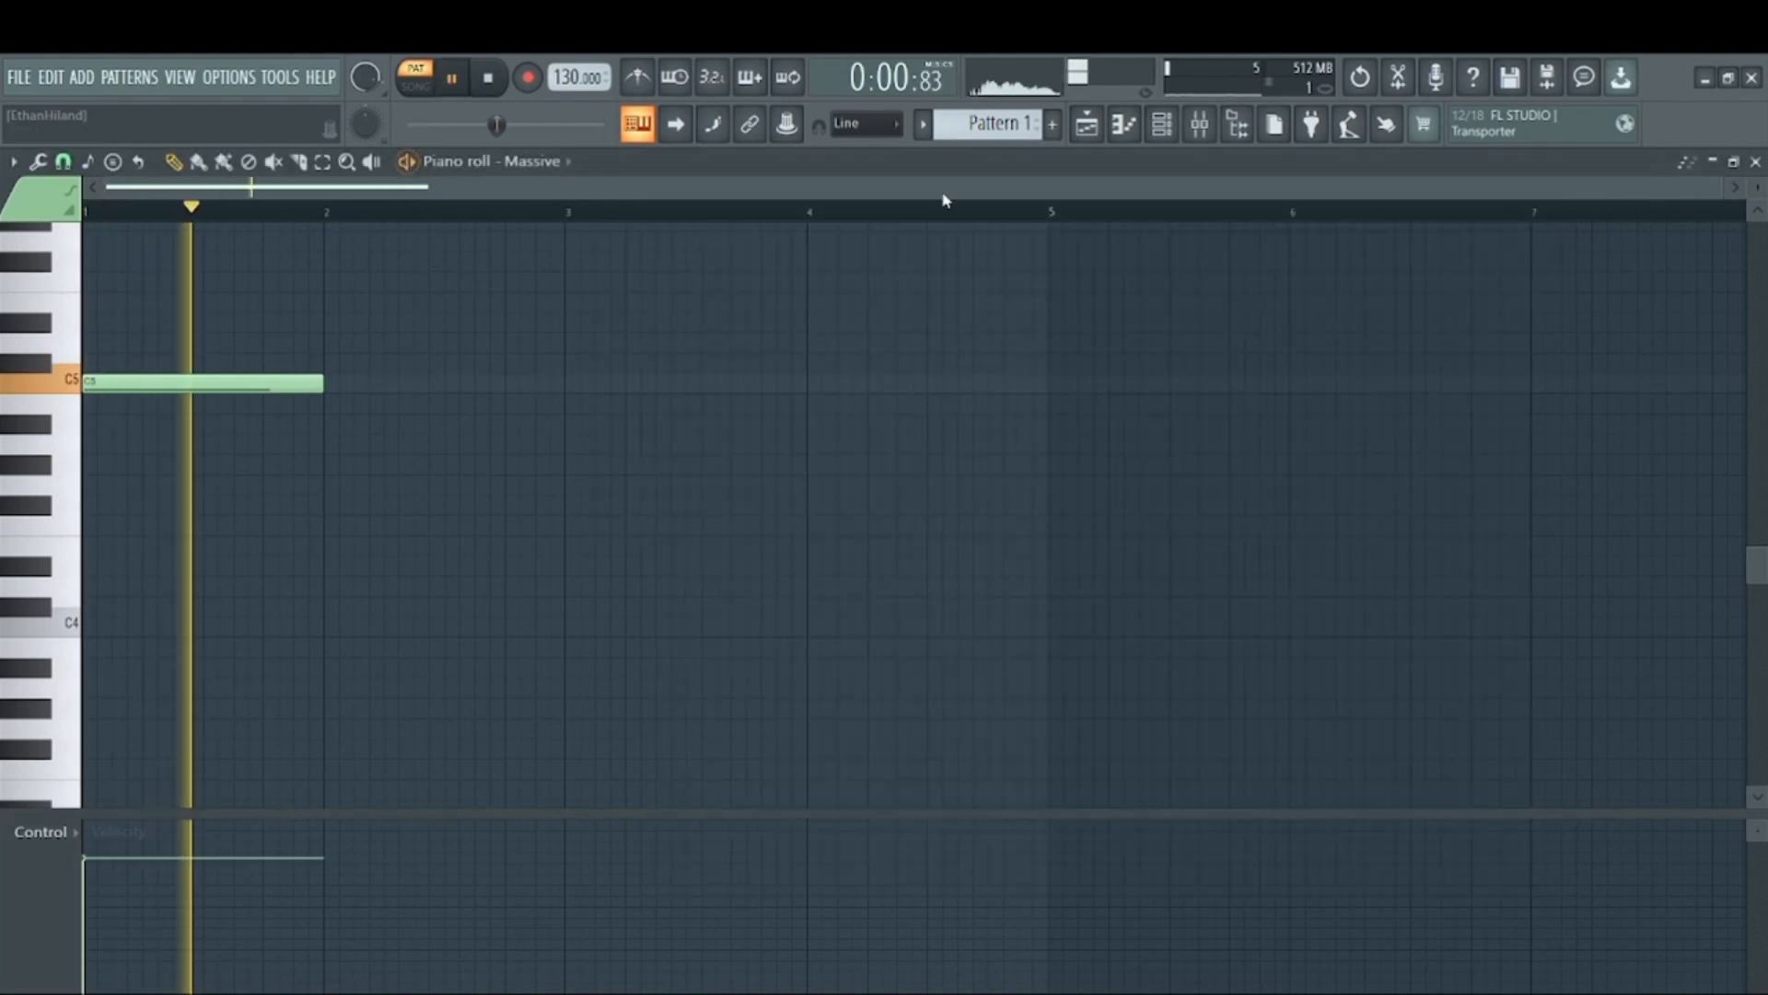
pyautogui.click(407, 162)
# Reopen Massive and route OSC1's output entirely to Filter 1.
pyautogui.click(1161, 124)
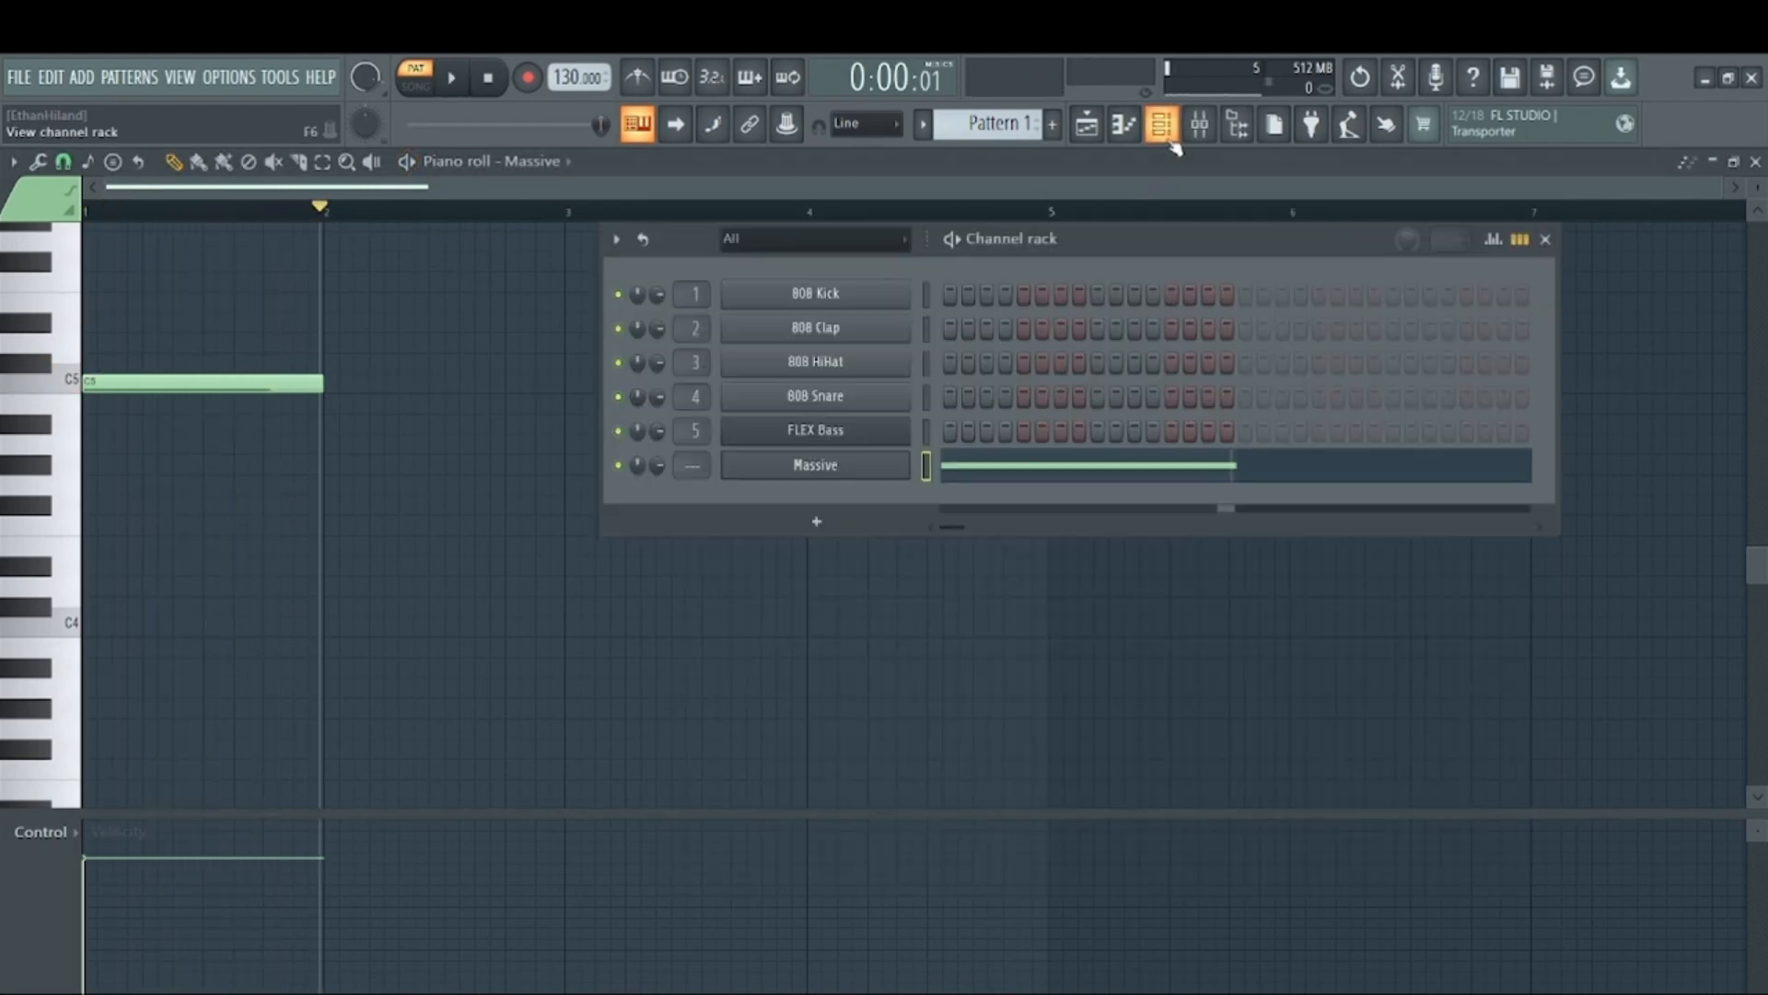
pyautogui.click(874, 466)
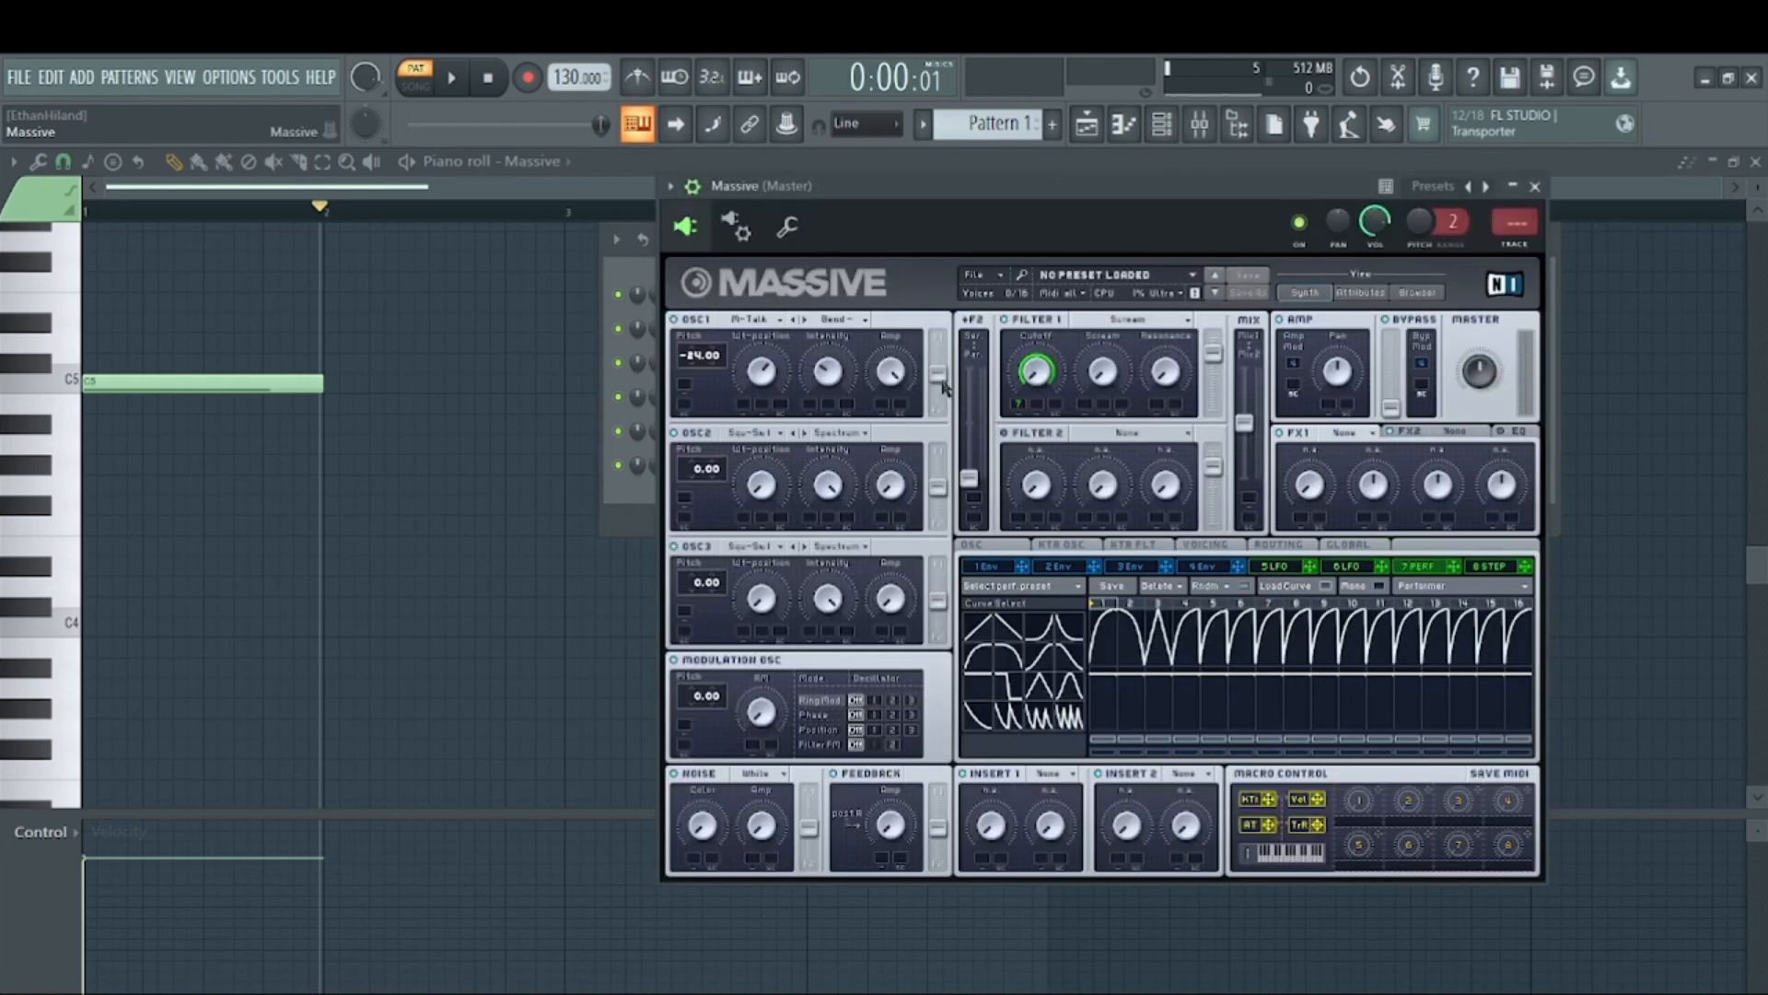
pyautogui.moveTo(945, 181); pyautogui.dragTo(978, 206)
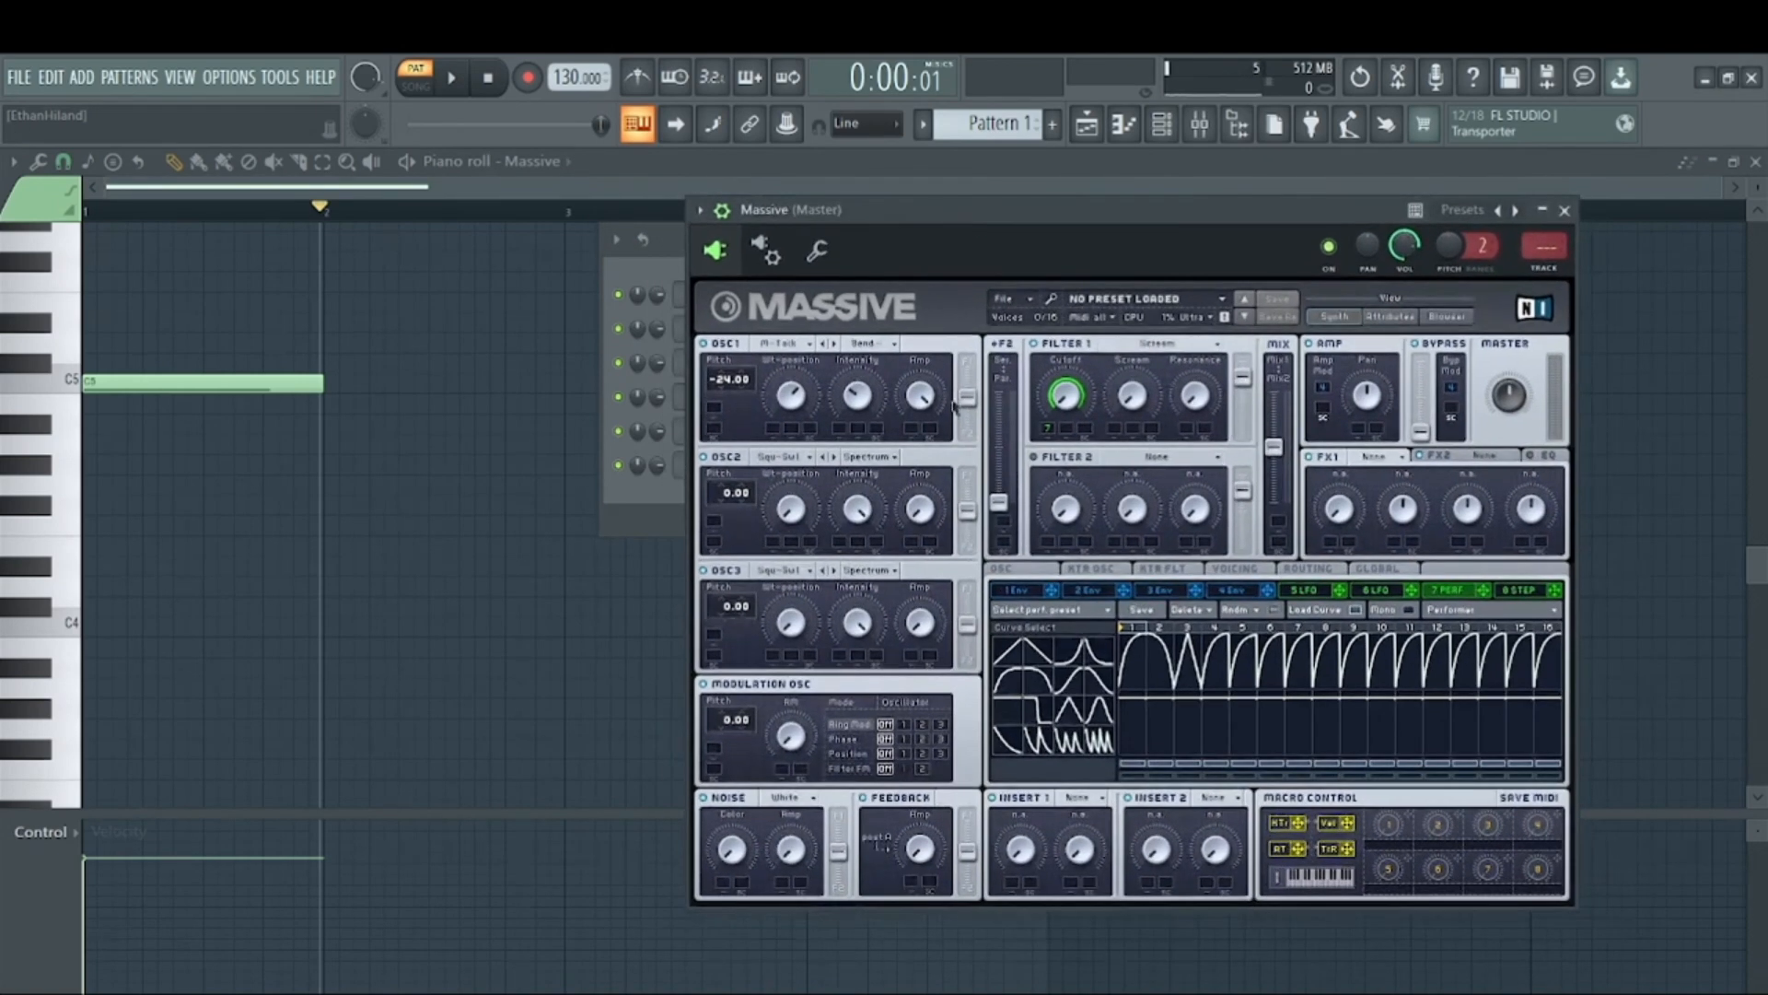
pyautogui.moveTo(968, 401); pyautogui.dragTo(973, 348)
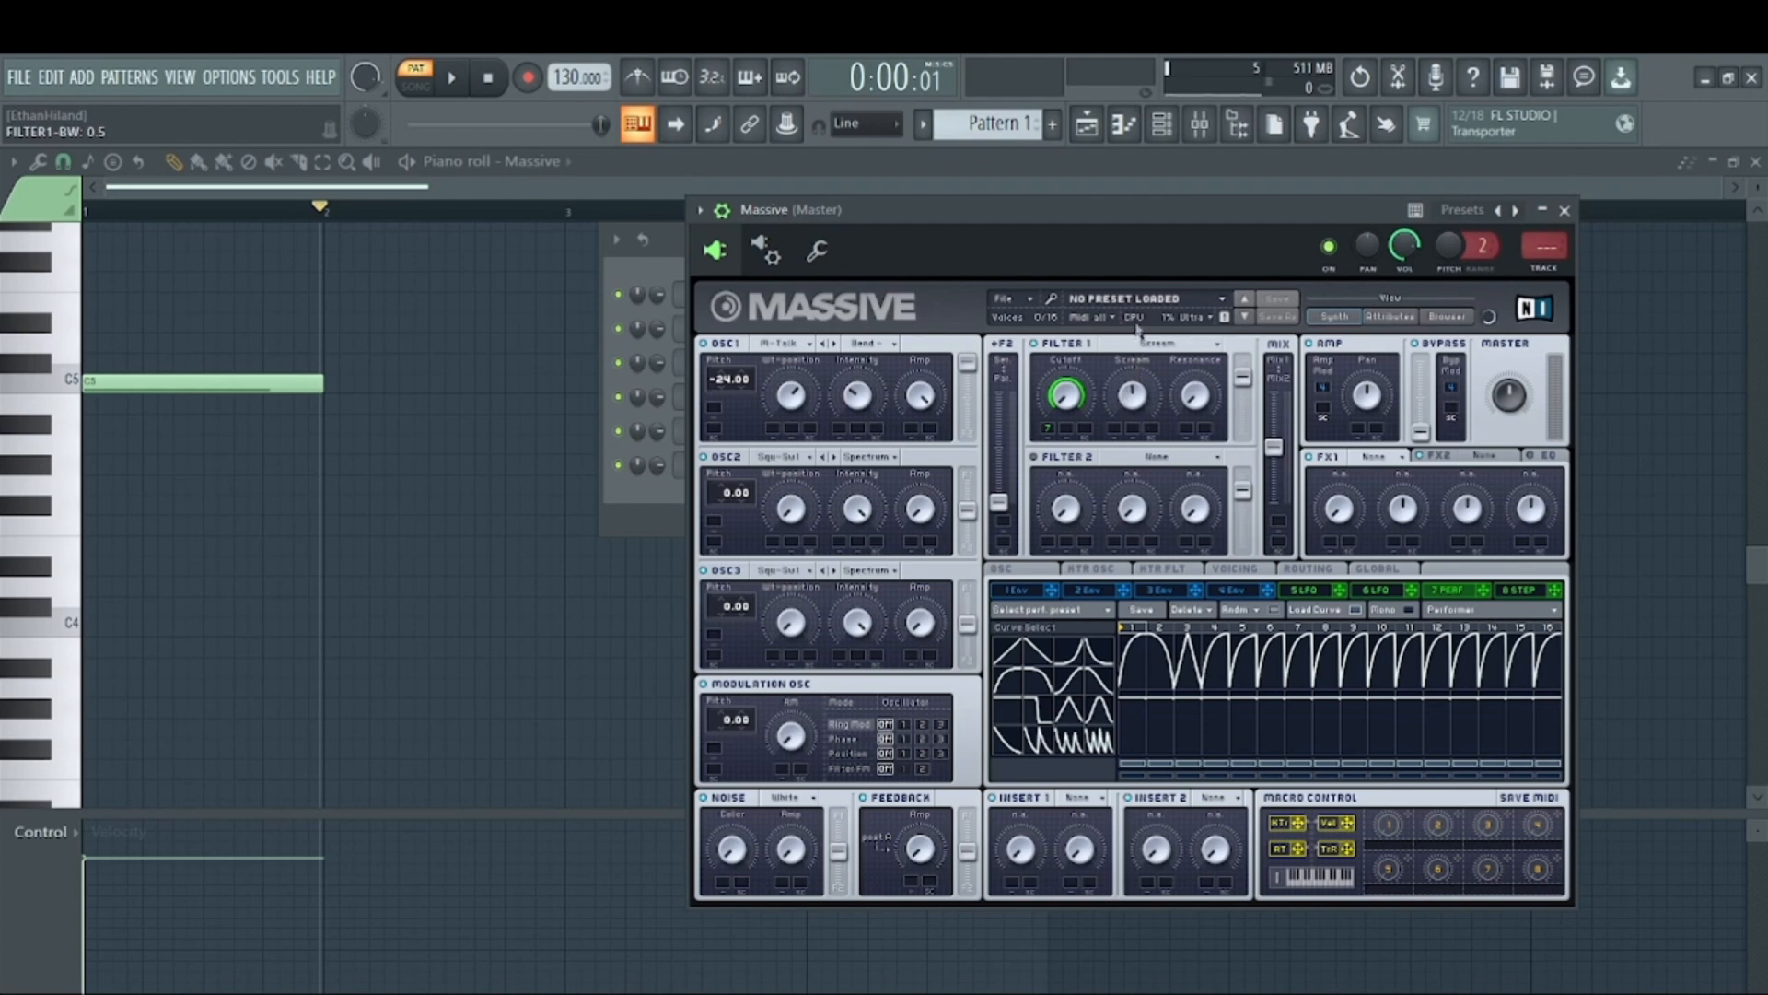
pyautogui.moveTo(1136, 325)
pyautogui.mouseDown()
pyautogui.moveTo(1140, 283)
pyautogui.moveTo(1131, 341)
pyautogui.moveTo(1125, 324)
pyautogui.mouseUp()
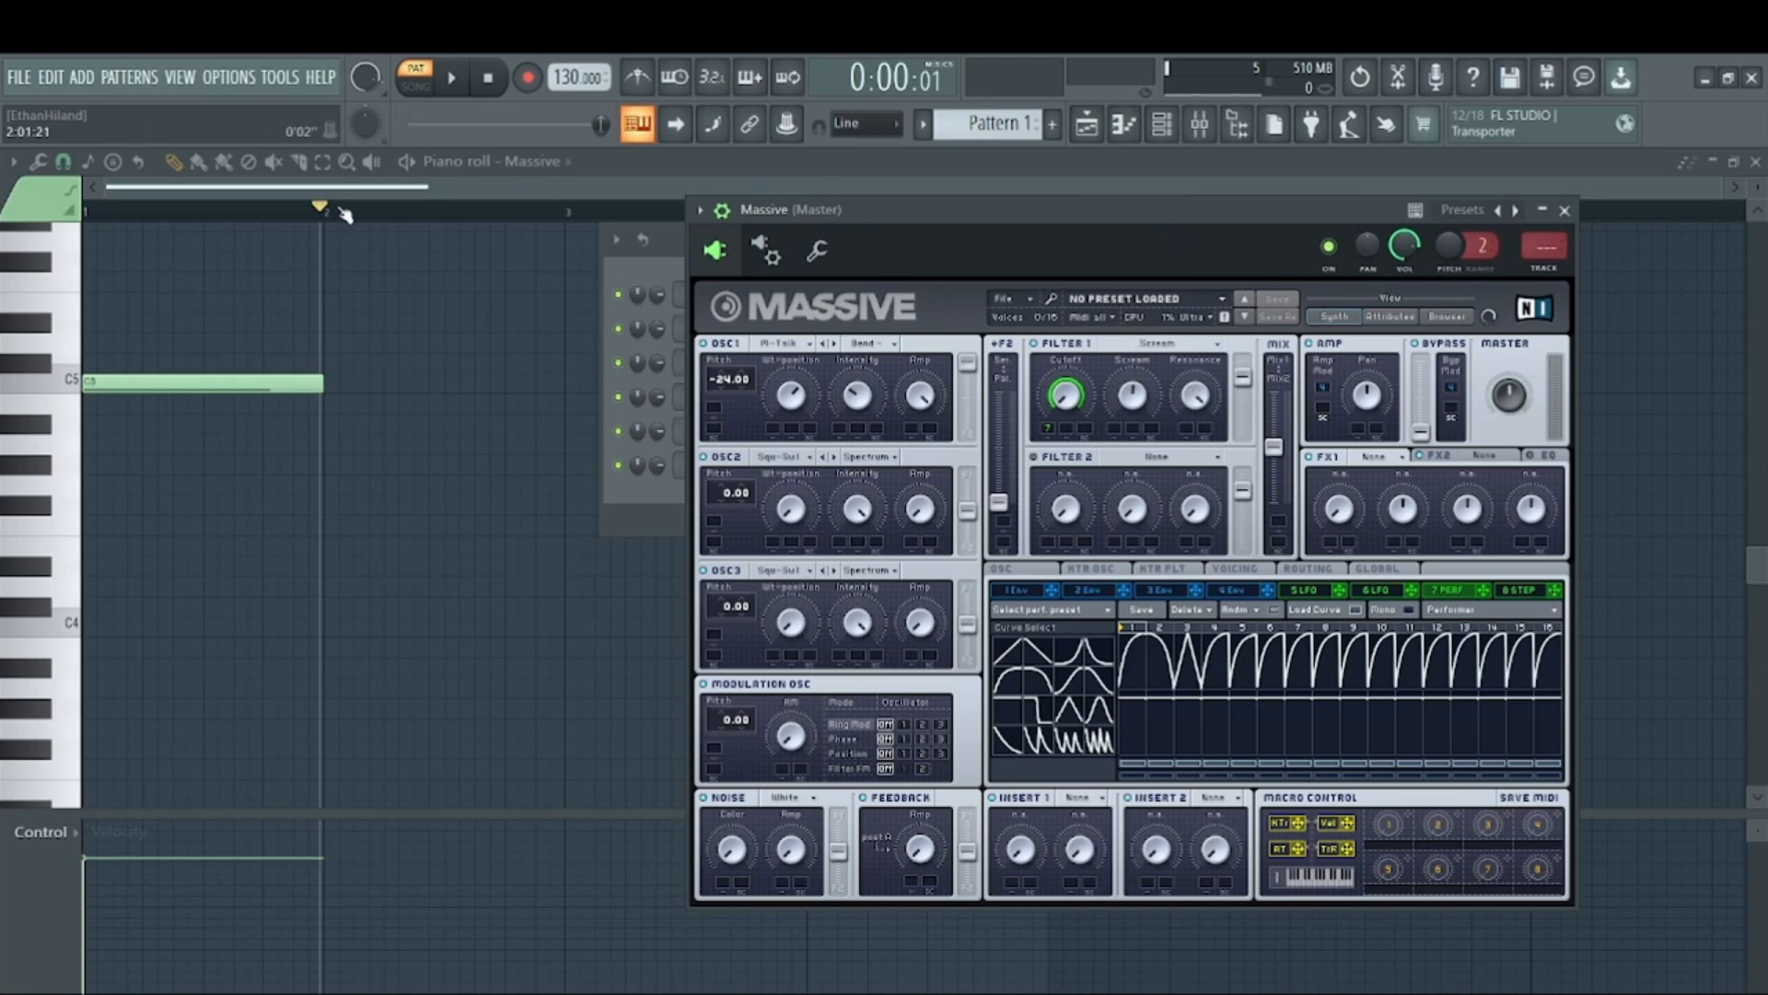
# Return the playhead to the start of the pattern and play the C5 note to hear the new routing.
pyautogui.moveTo(328, 206); pyautogui.dragTo(85, 215)
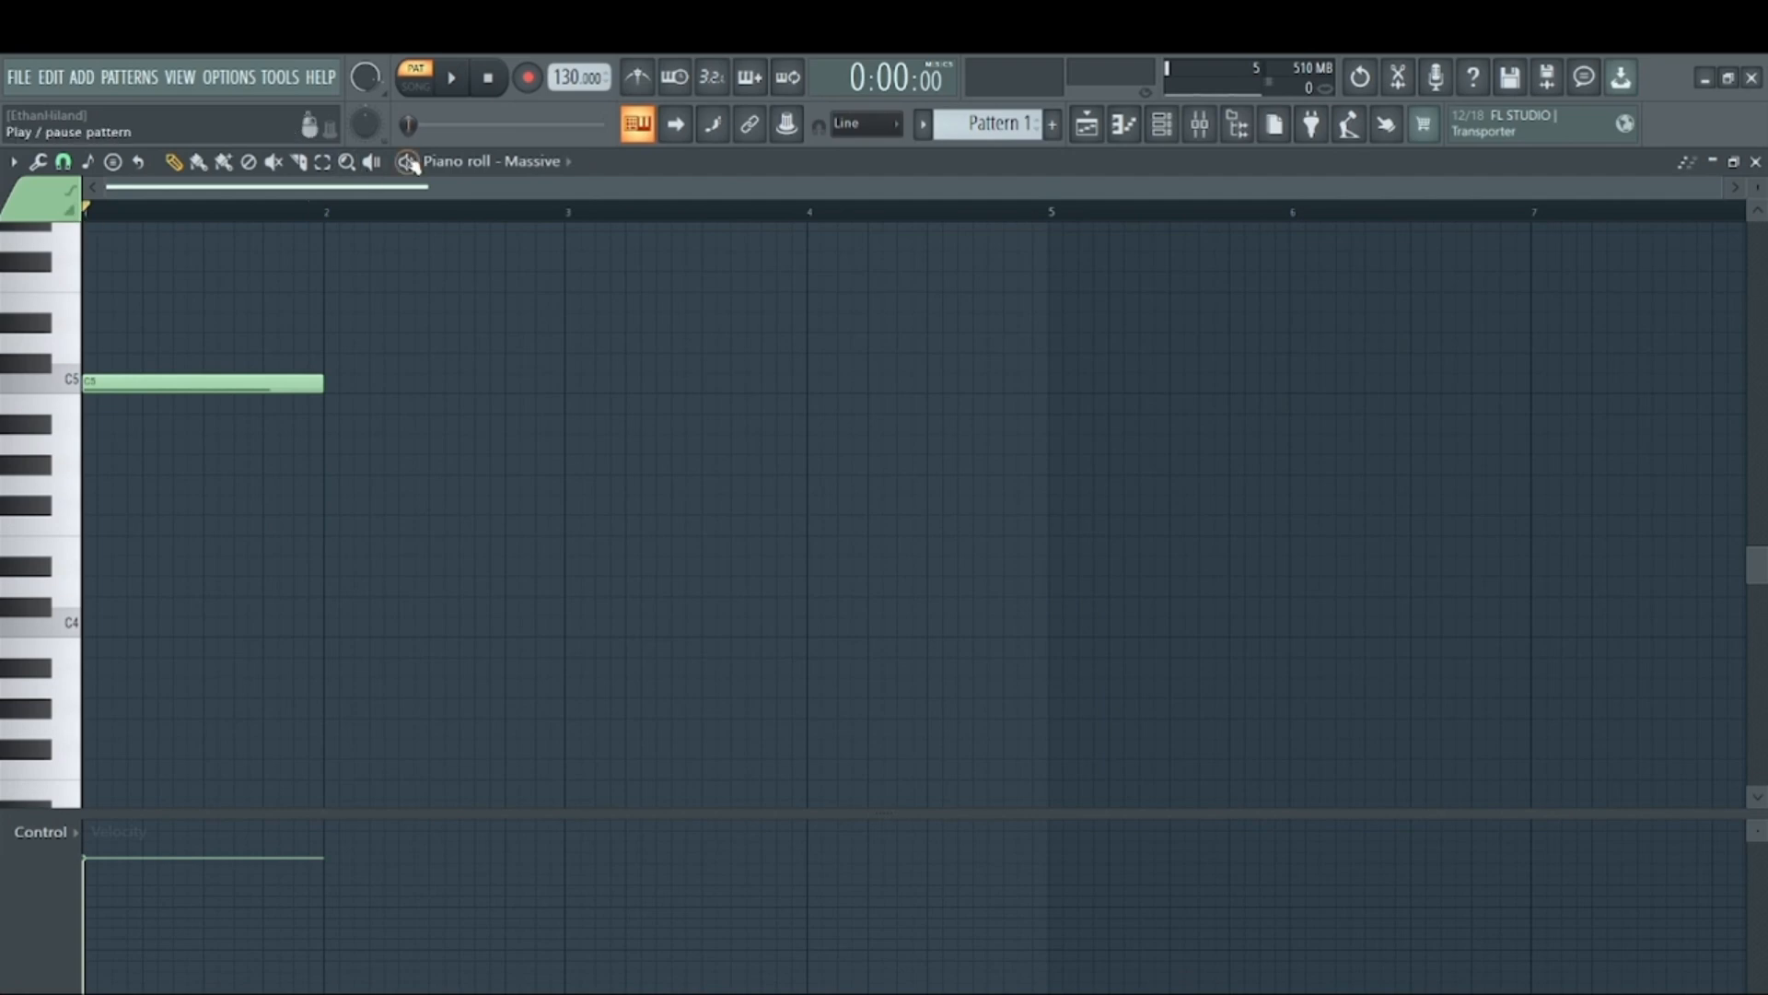
pyautogui.press('space')
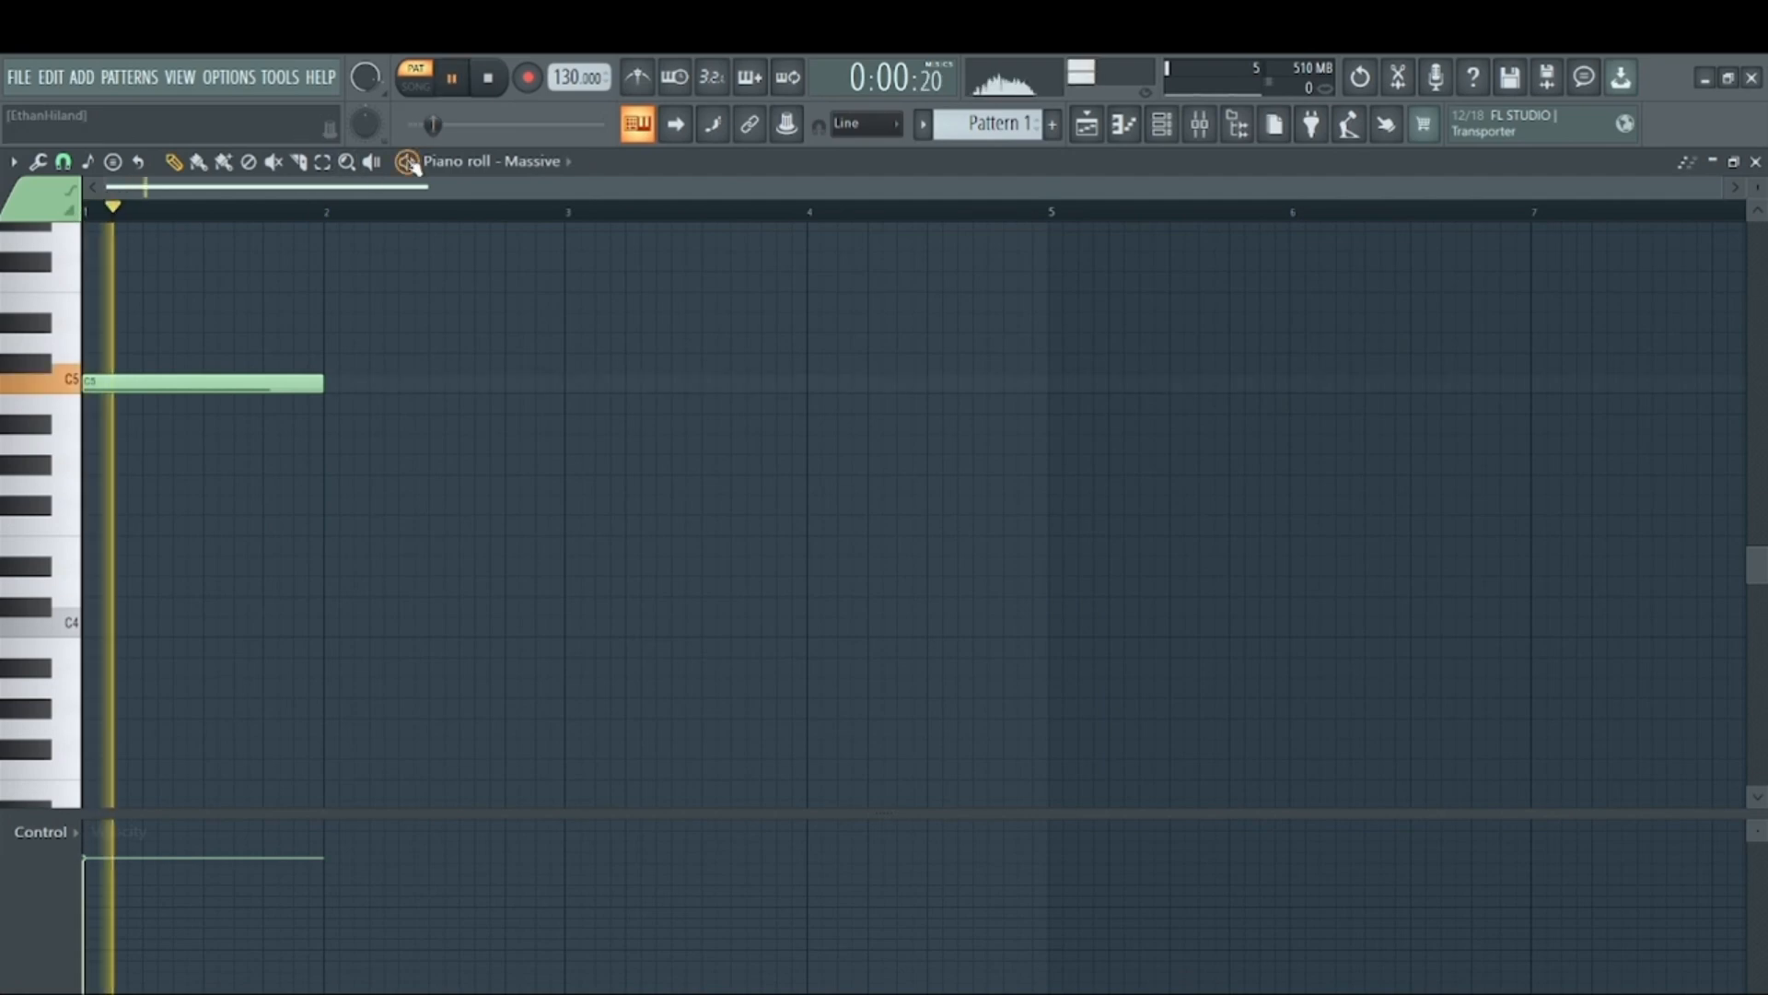
pyautogui.click(489, 79)
# Turn on Sync for the 7 Perf modulator with a ratio of 1/8 and play the note.
pyautogui.click(1163, 122)
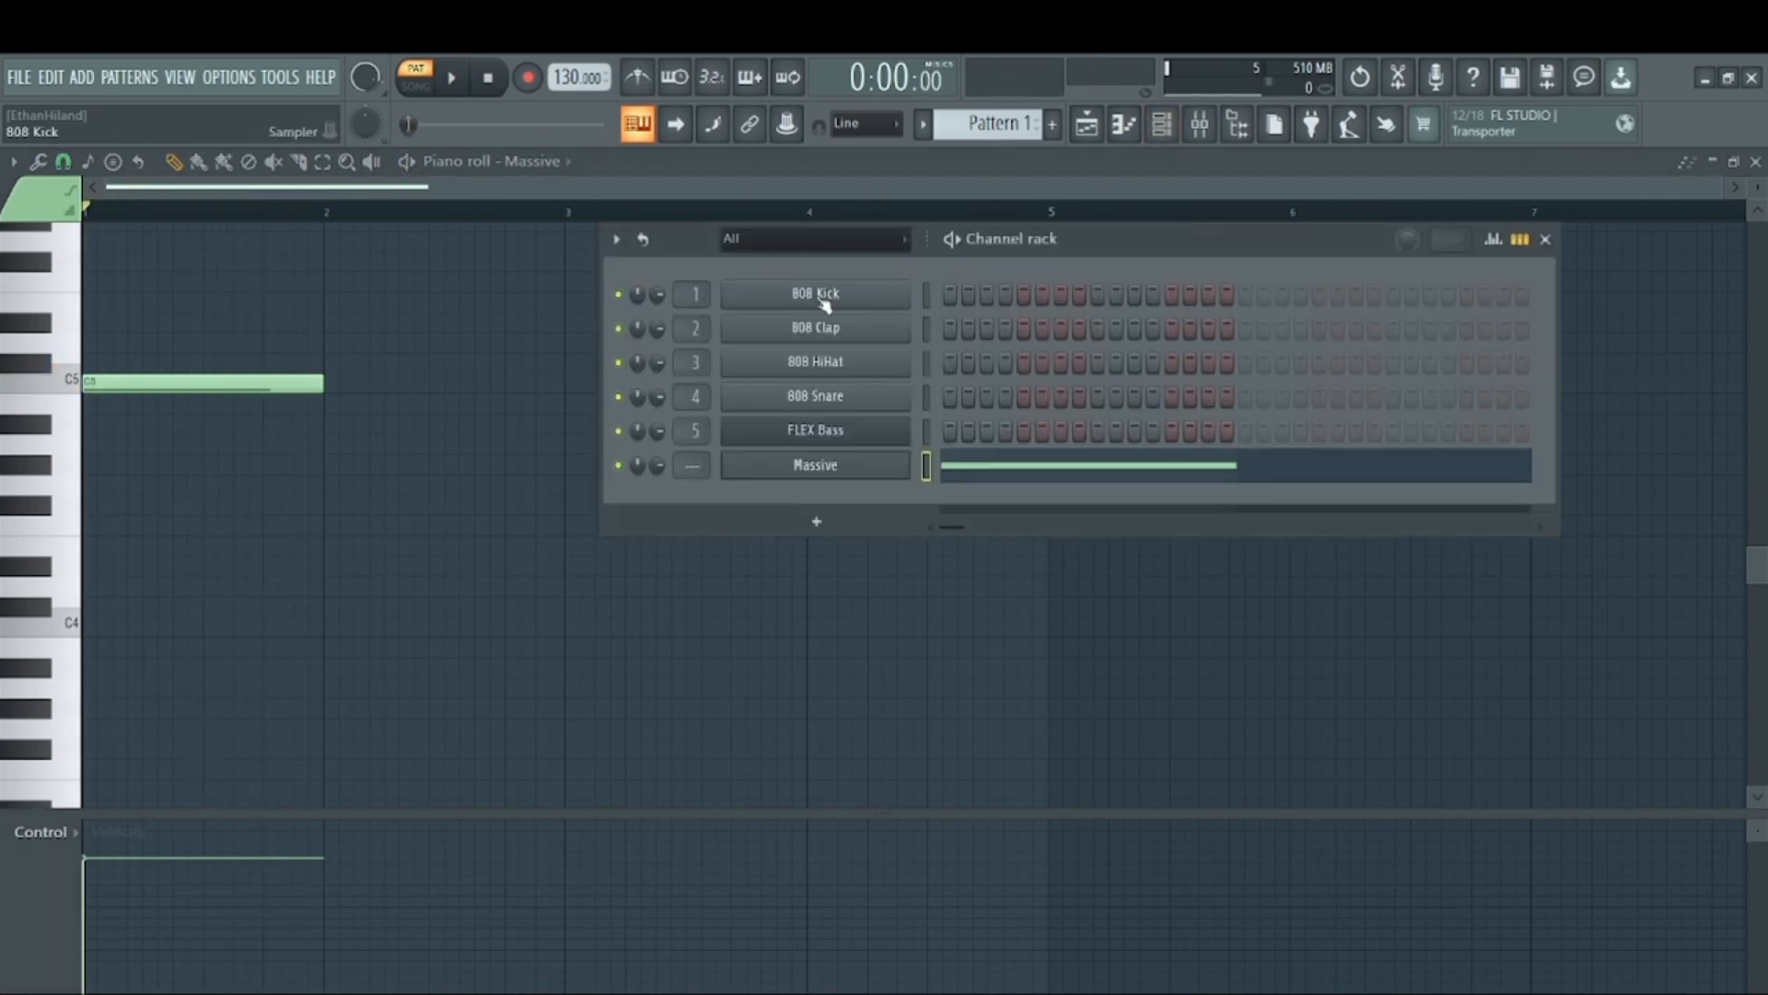
pyautogui.click(823, 468)
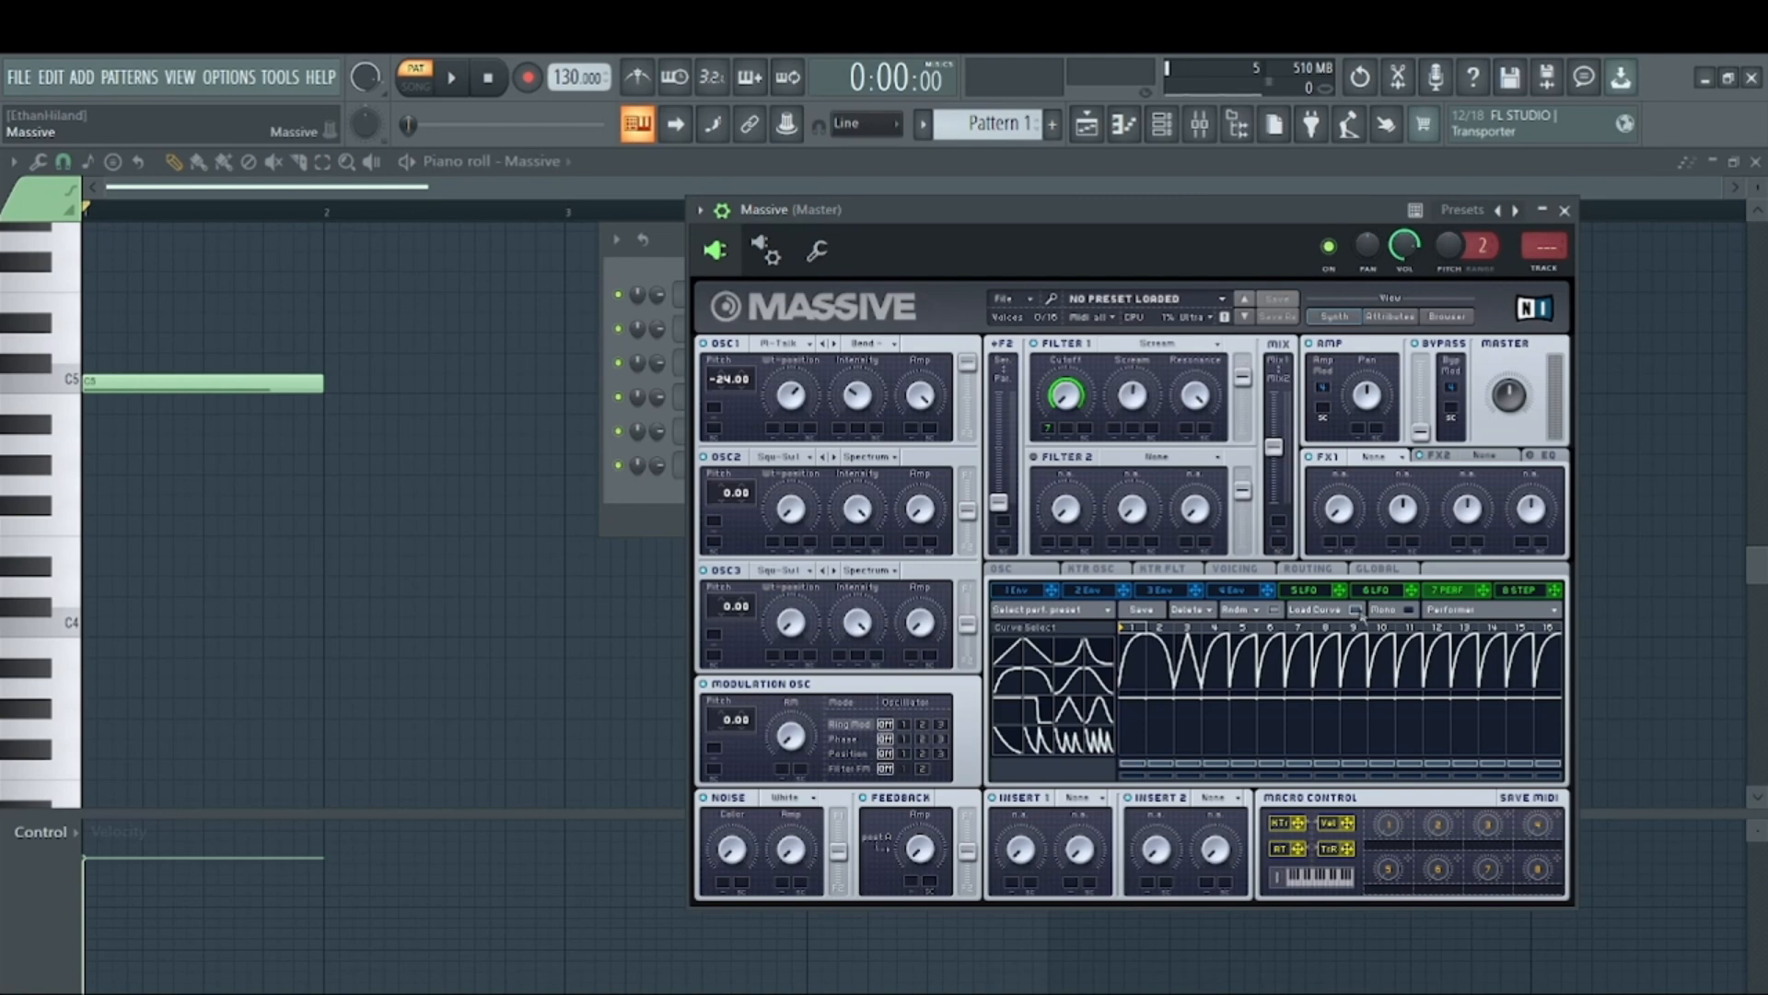
pyautogui.click(1038, 698)
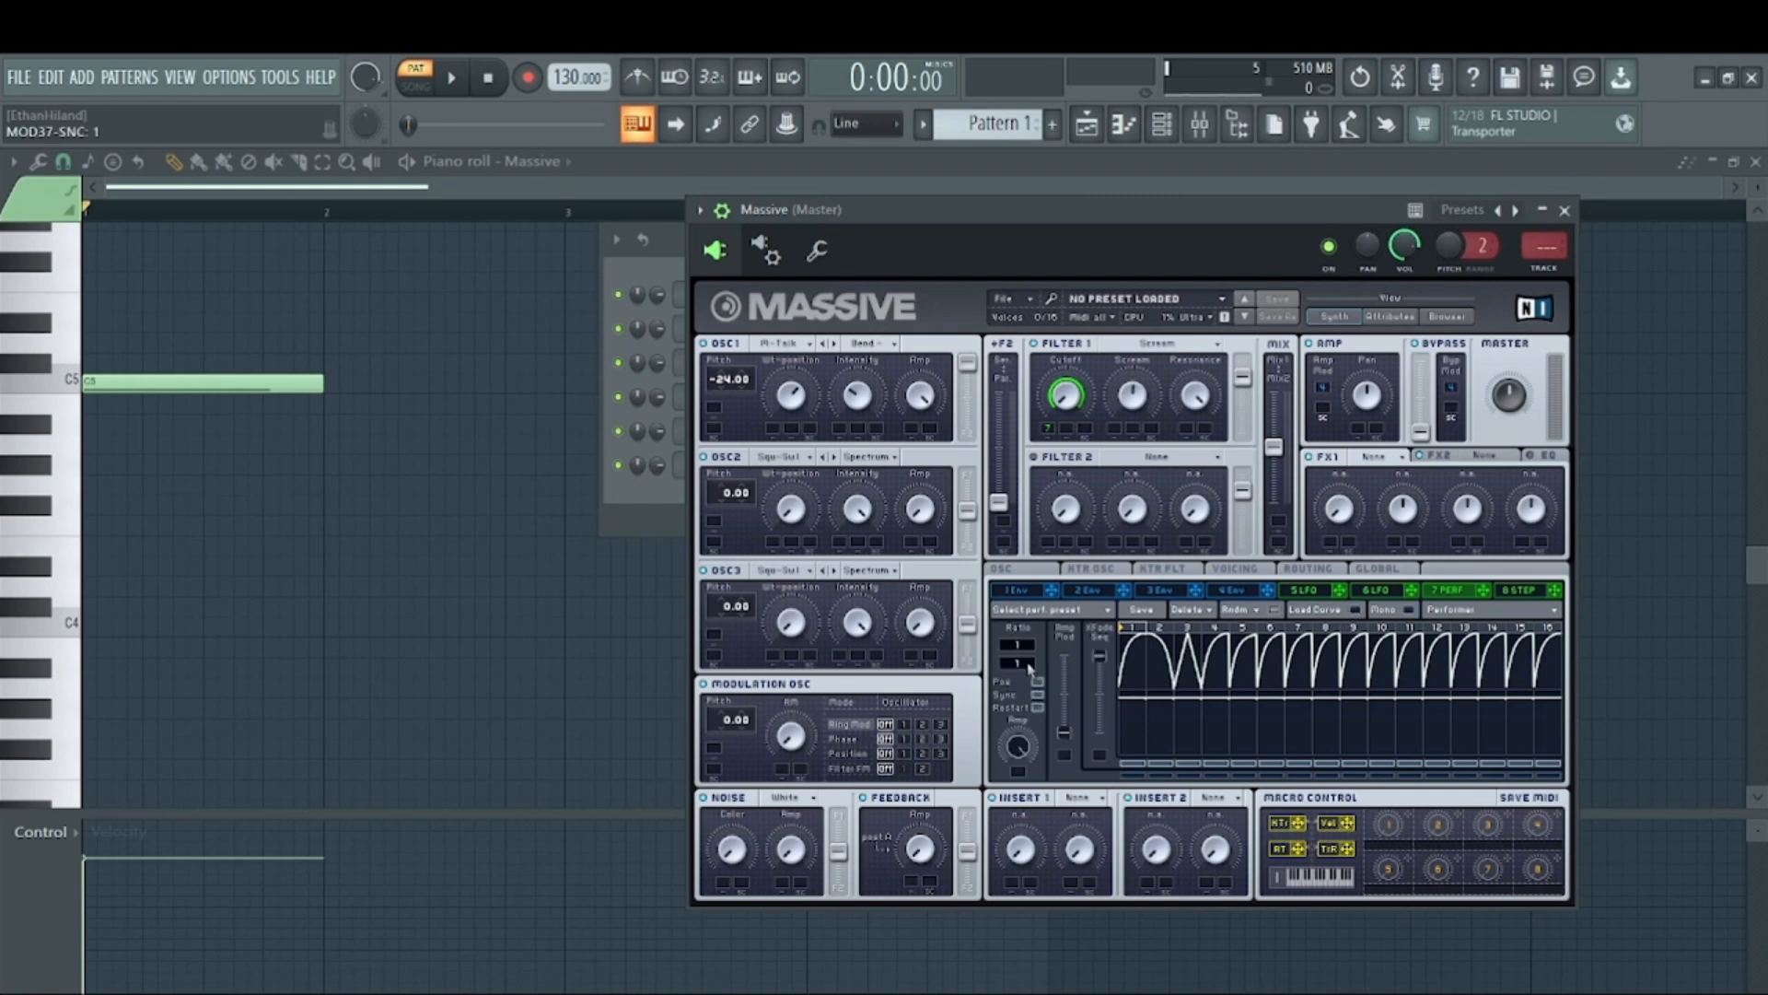
pyautogui.moveTo(1030, 667); pyautogui.dragTo(1030, 660)
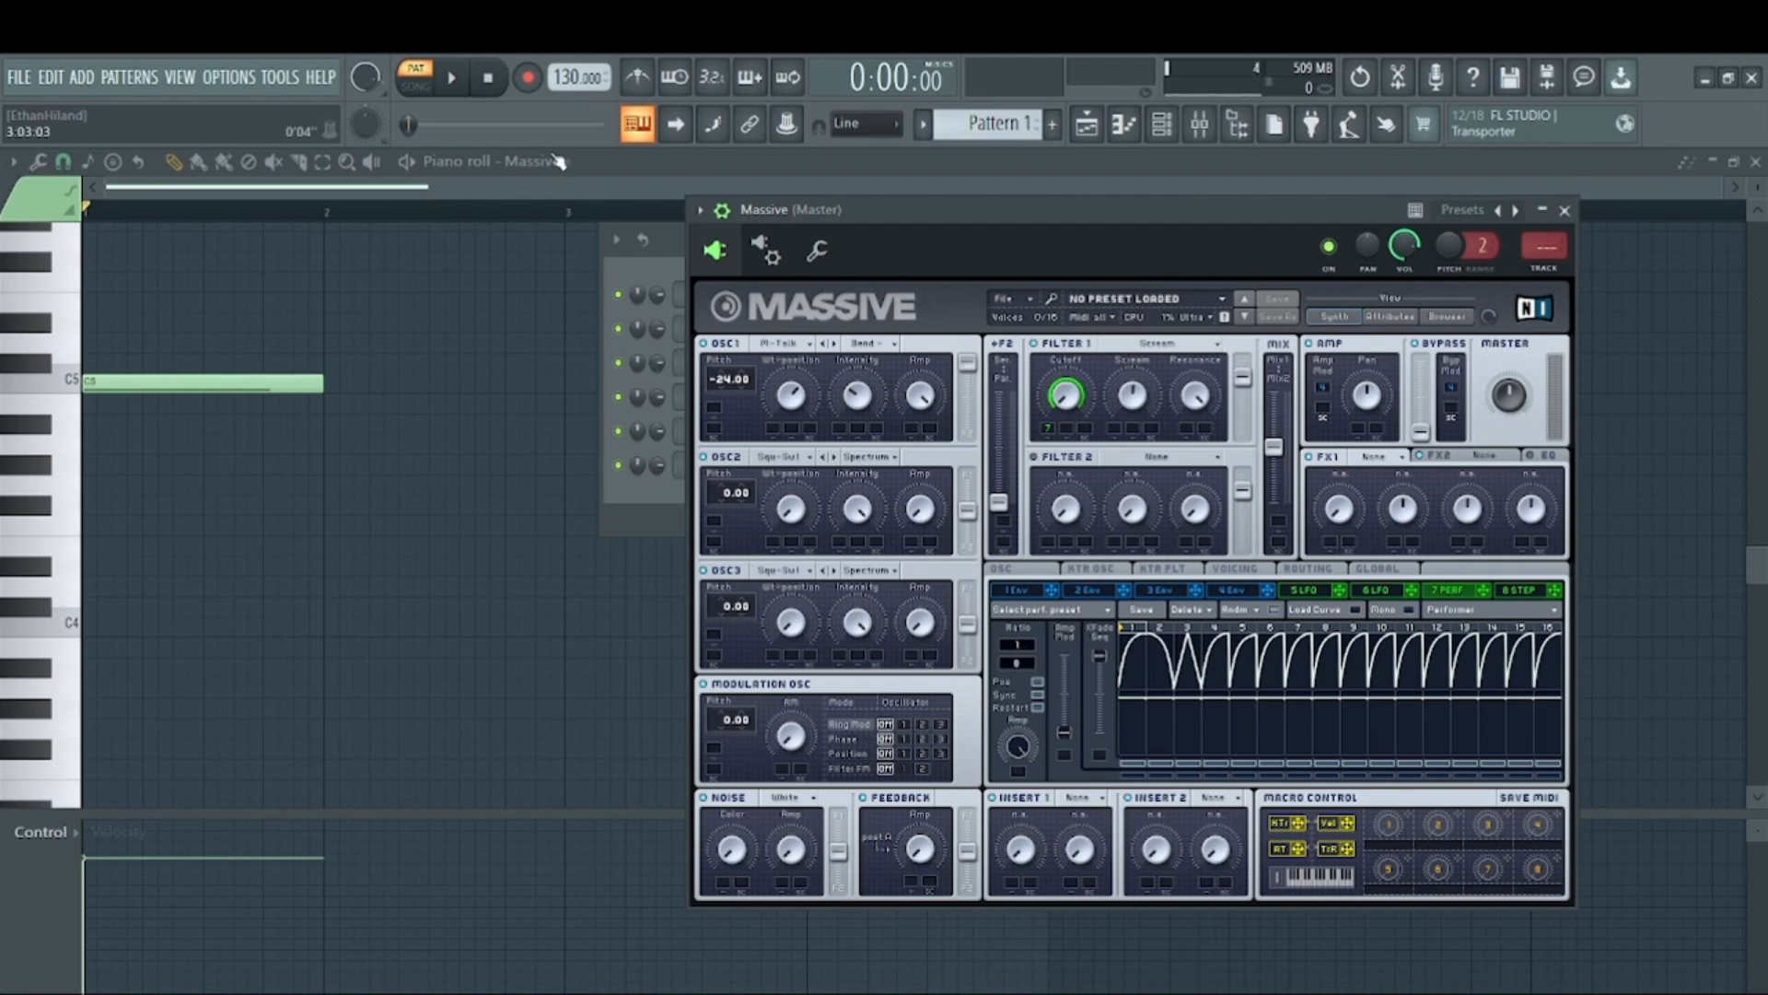
pyautogui.click(451, 77)
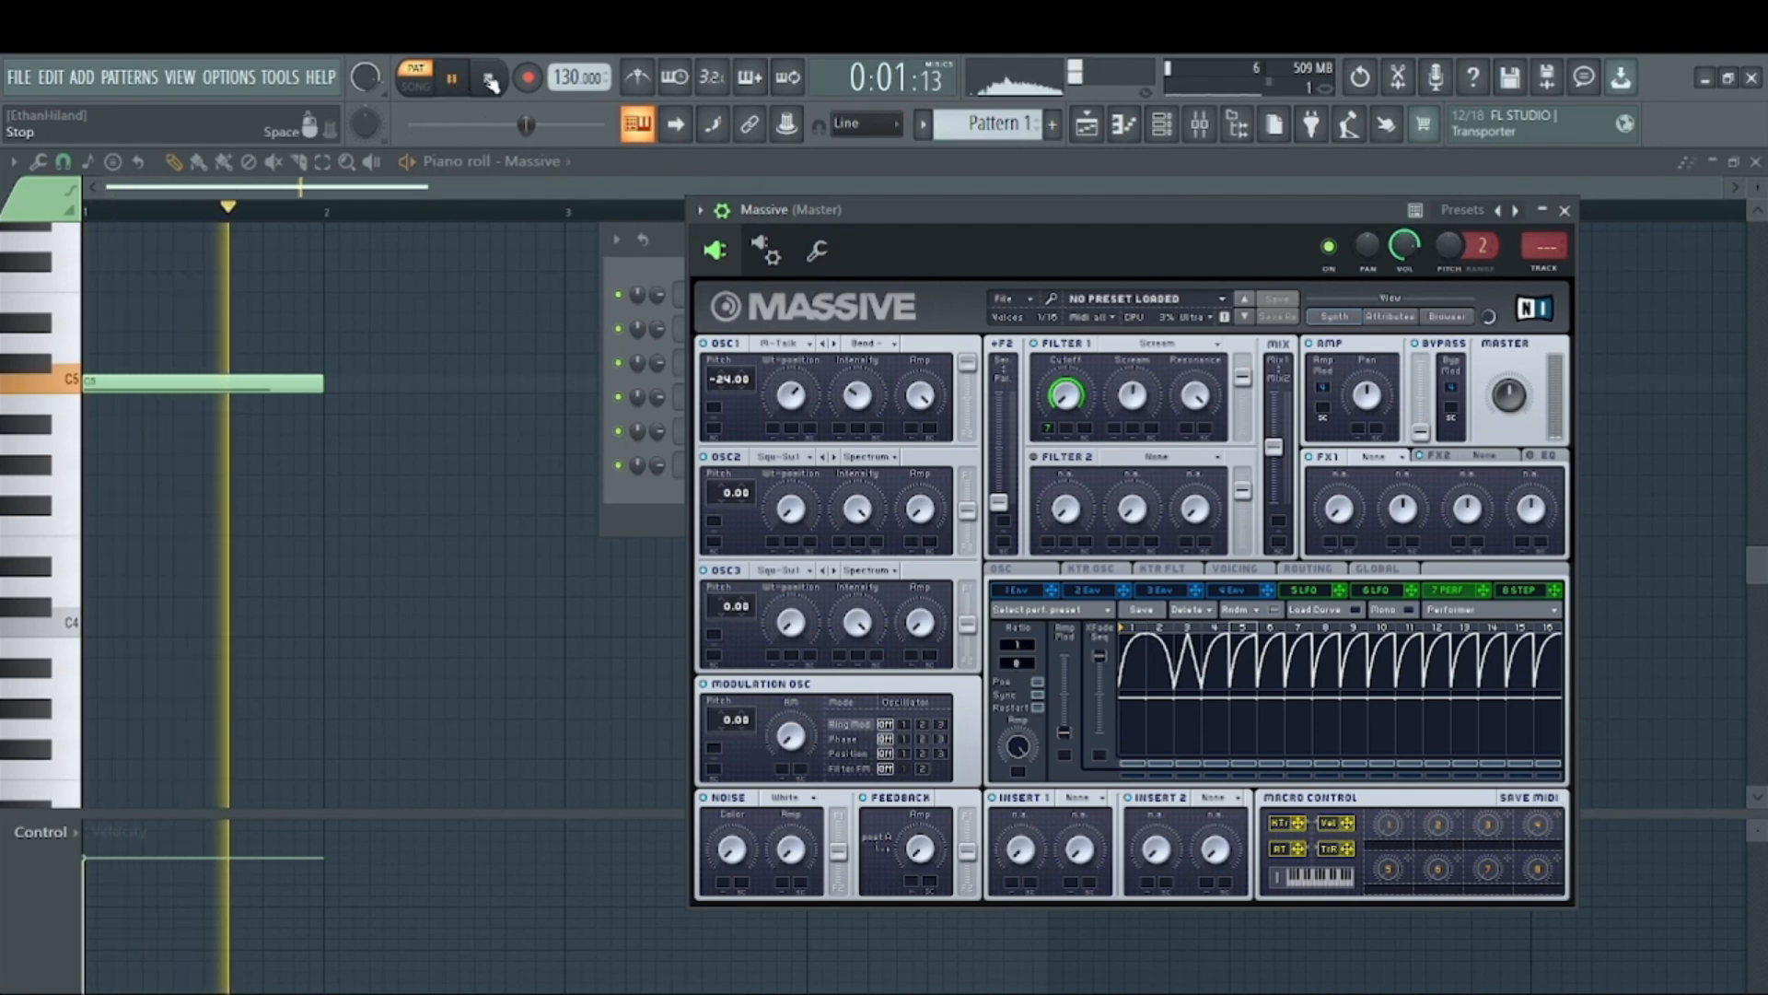
pyautogui.click(489, 81)
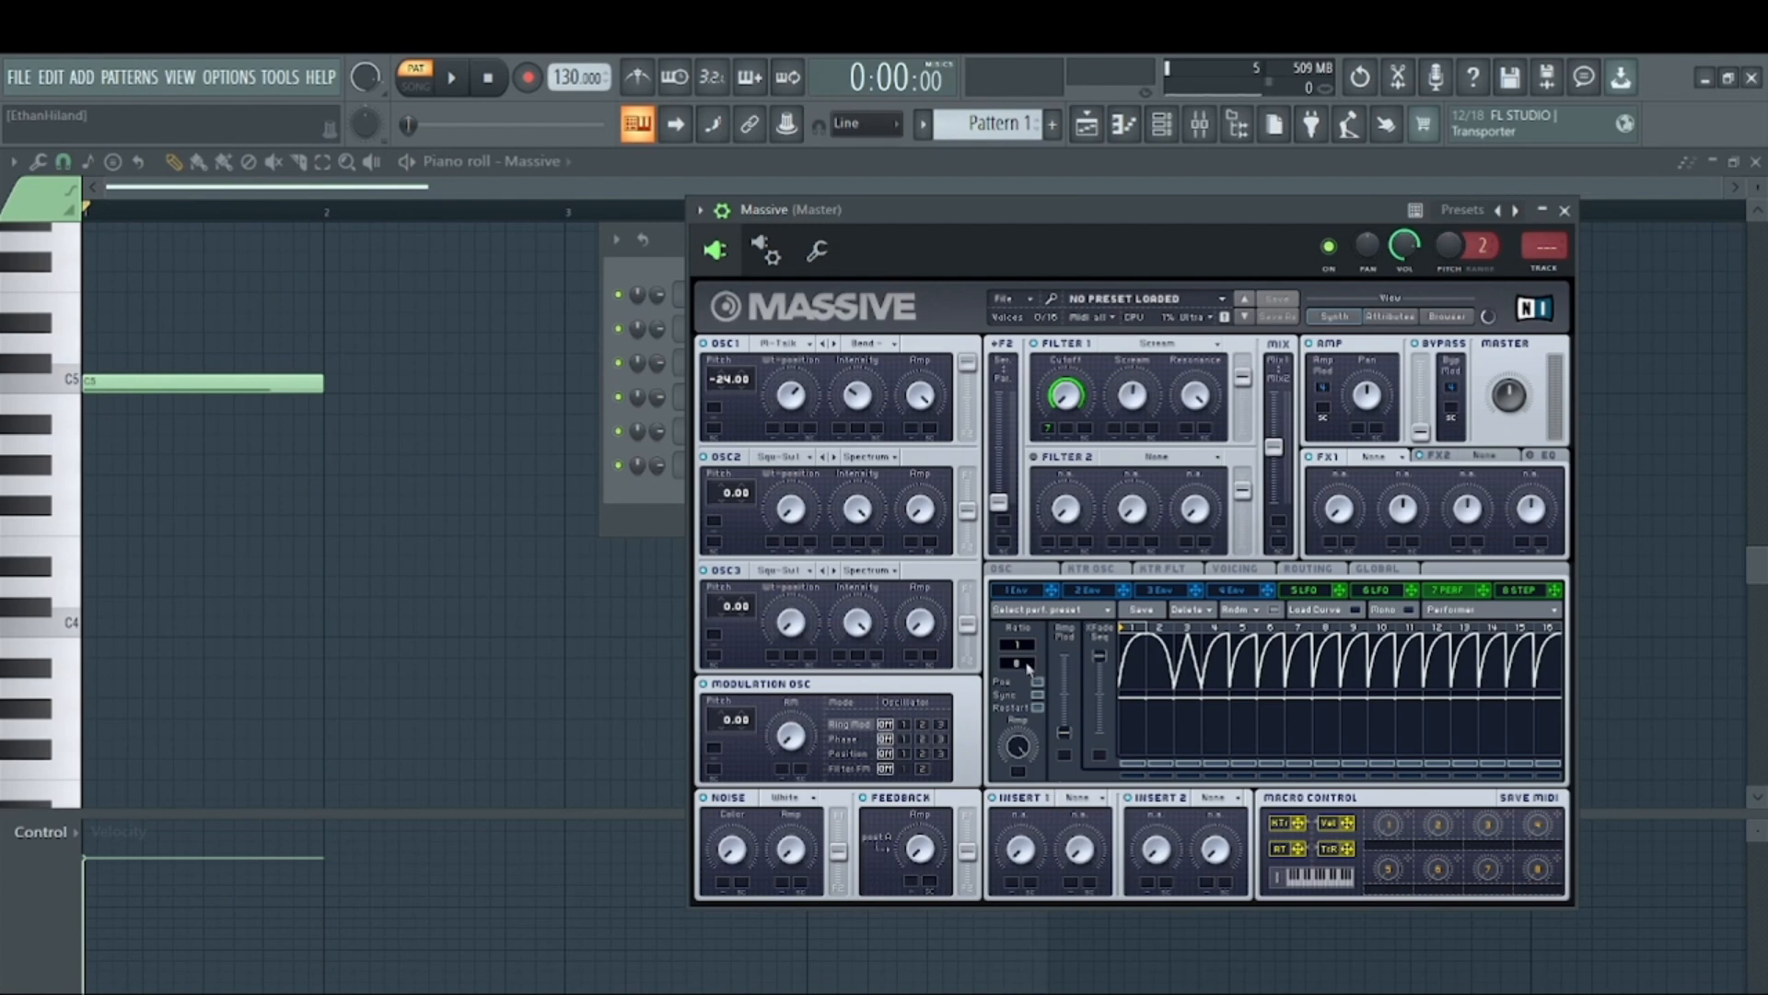
# Try a 1/4 ratio on the 7 Perf modulator while playing the note, and return it to 1/8.
pyautogui.moveTo(1029, 668); pyautogui.dragTo(1030, 675)
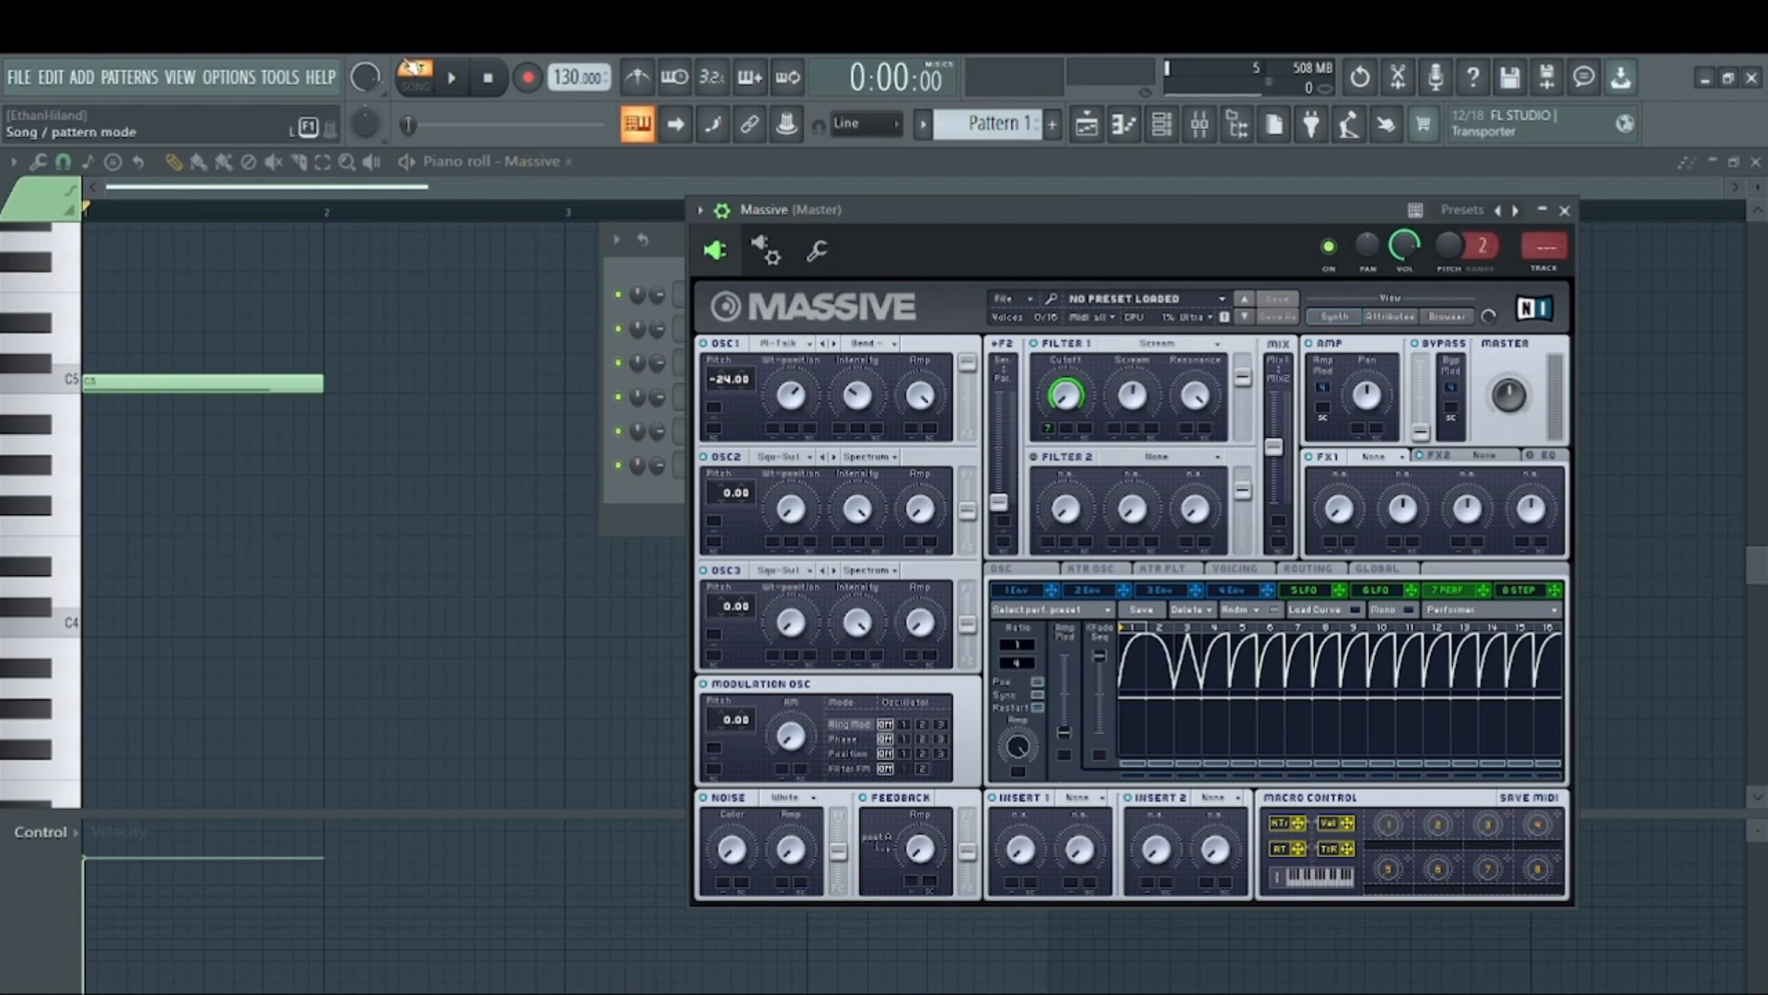
pyautogui.click(451, 78)
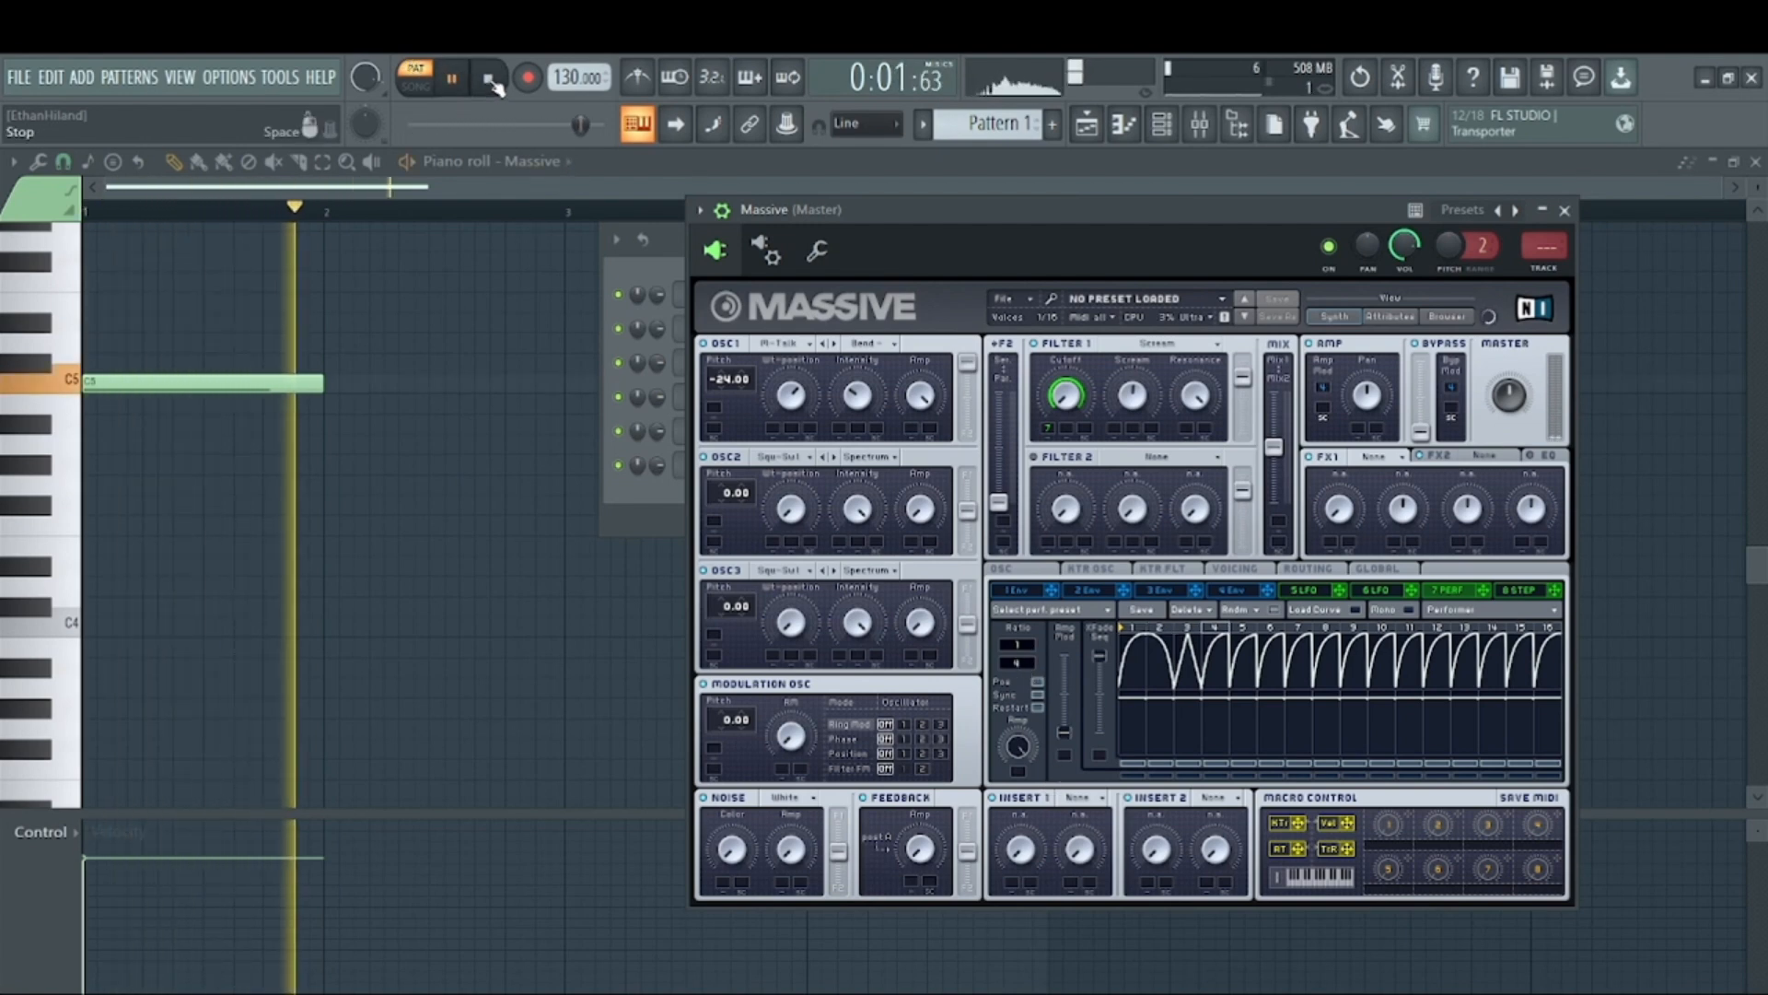
pyautogui.click(489, 80)
pyautogui.moveTo(1018, 670)
pyautogui.mouseDown()
pyautogui.moveTo(1055, 575)
pyautogui.moveTo(1041, 668)
pyautogui.mouseUp()
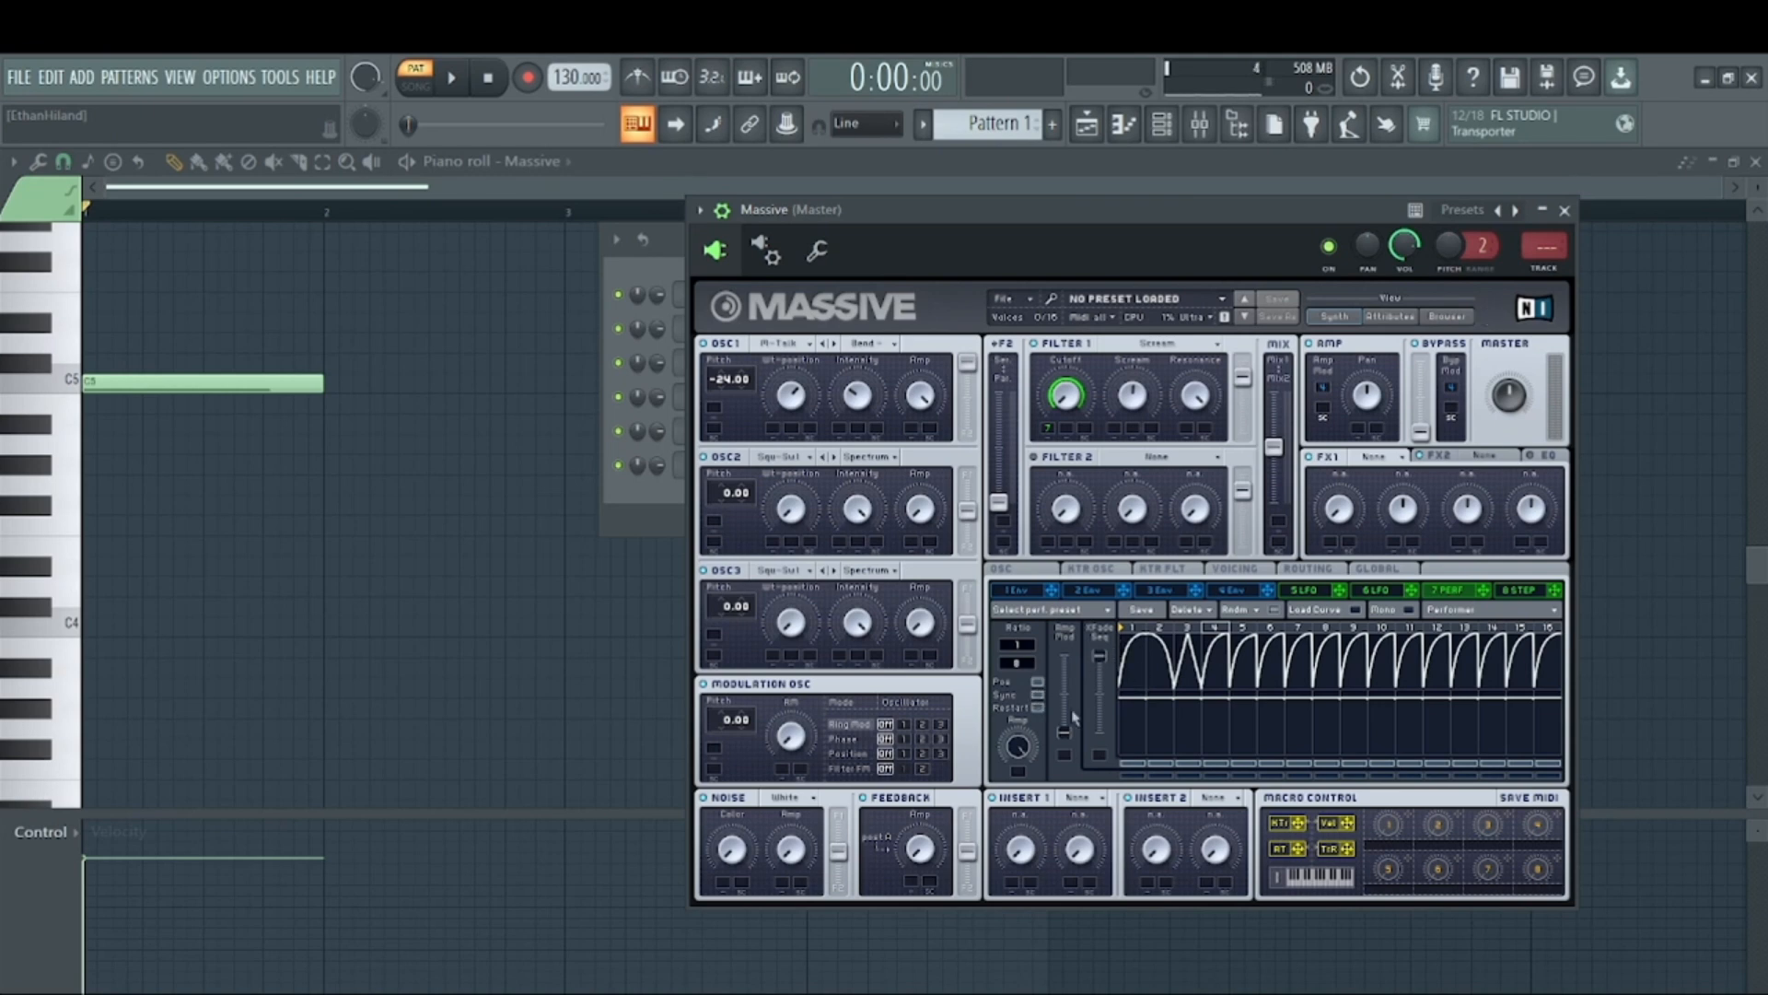
# Try a lower XFade Seq setting on the 7 Perf modulator and play the note.
pyautogui.moveTo(1103, 662); pyautogui.dragTo(1100, 674)
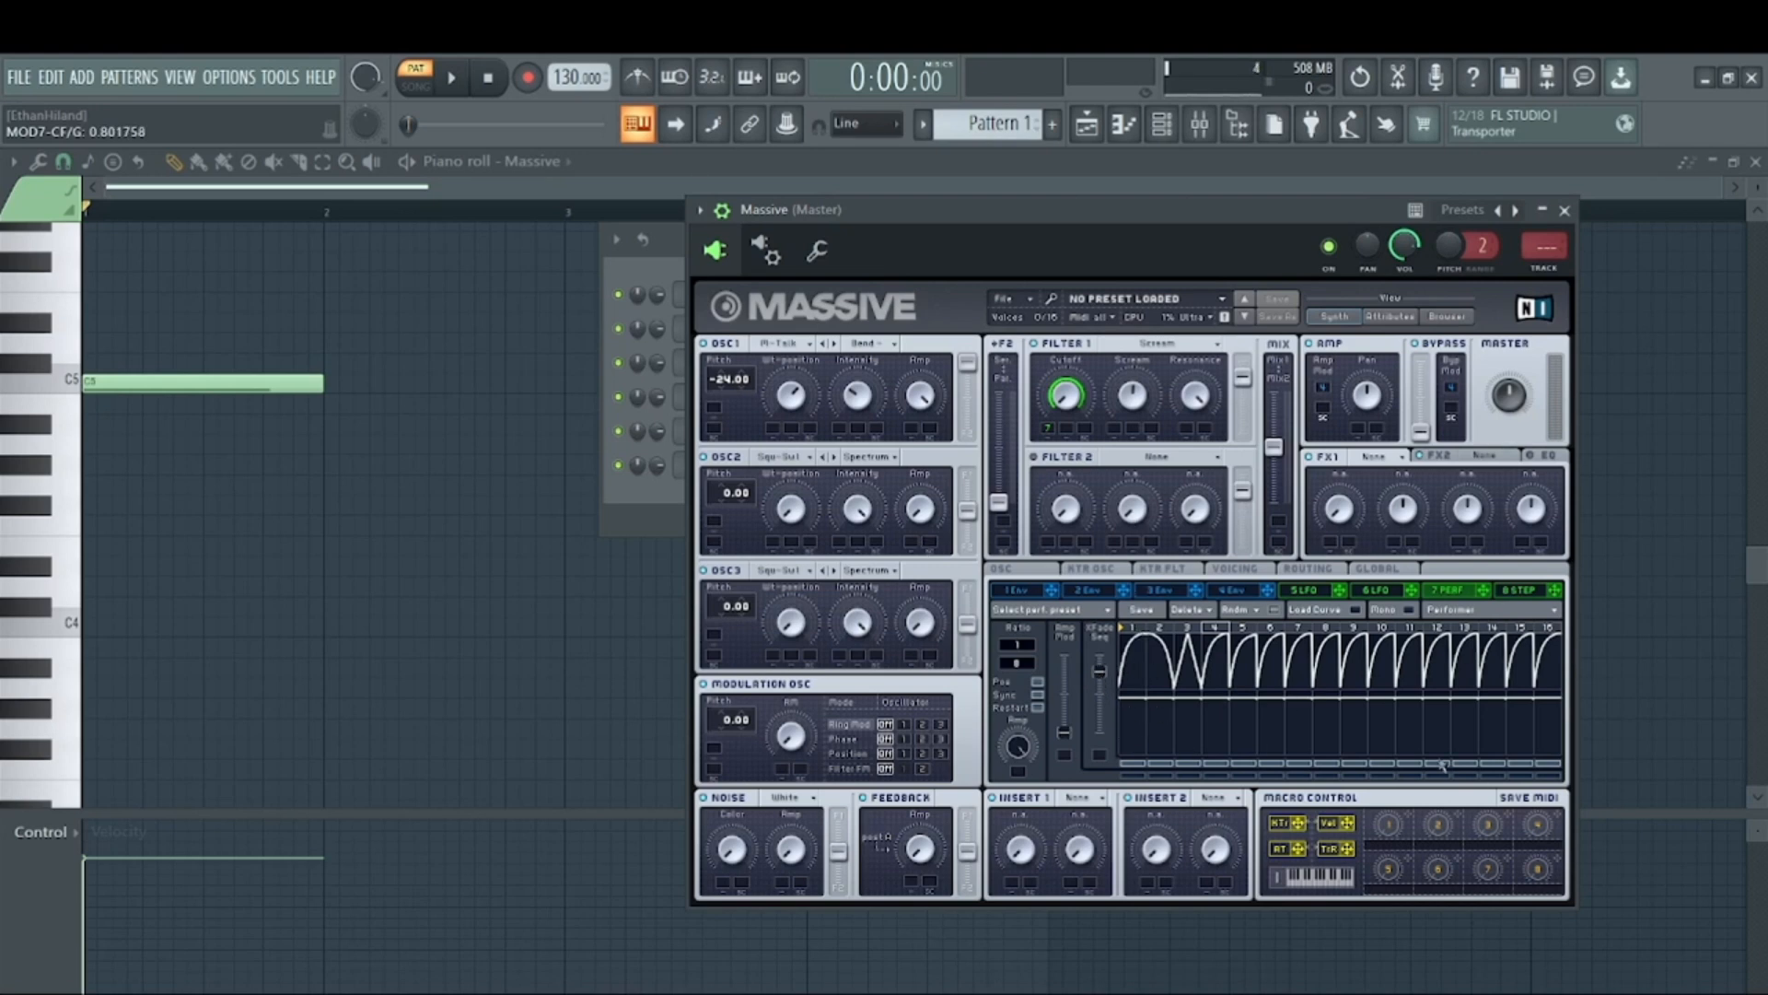
pyautogui.moveTo(1110, 691); pyautogui.dragTo(1147, 720)
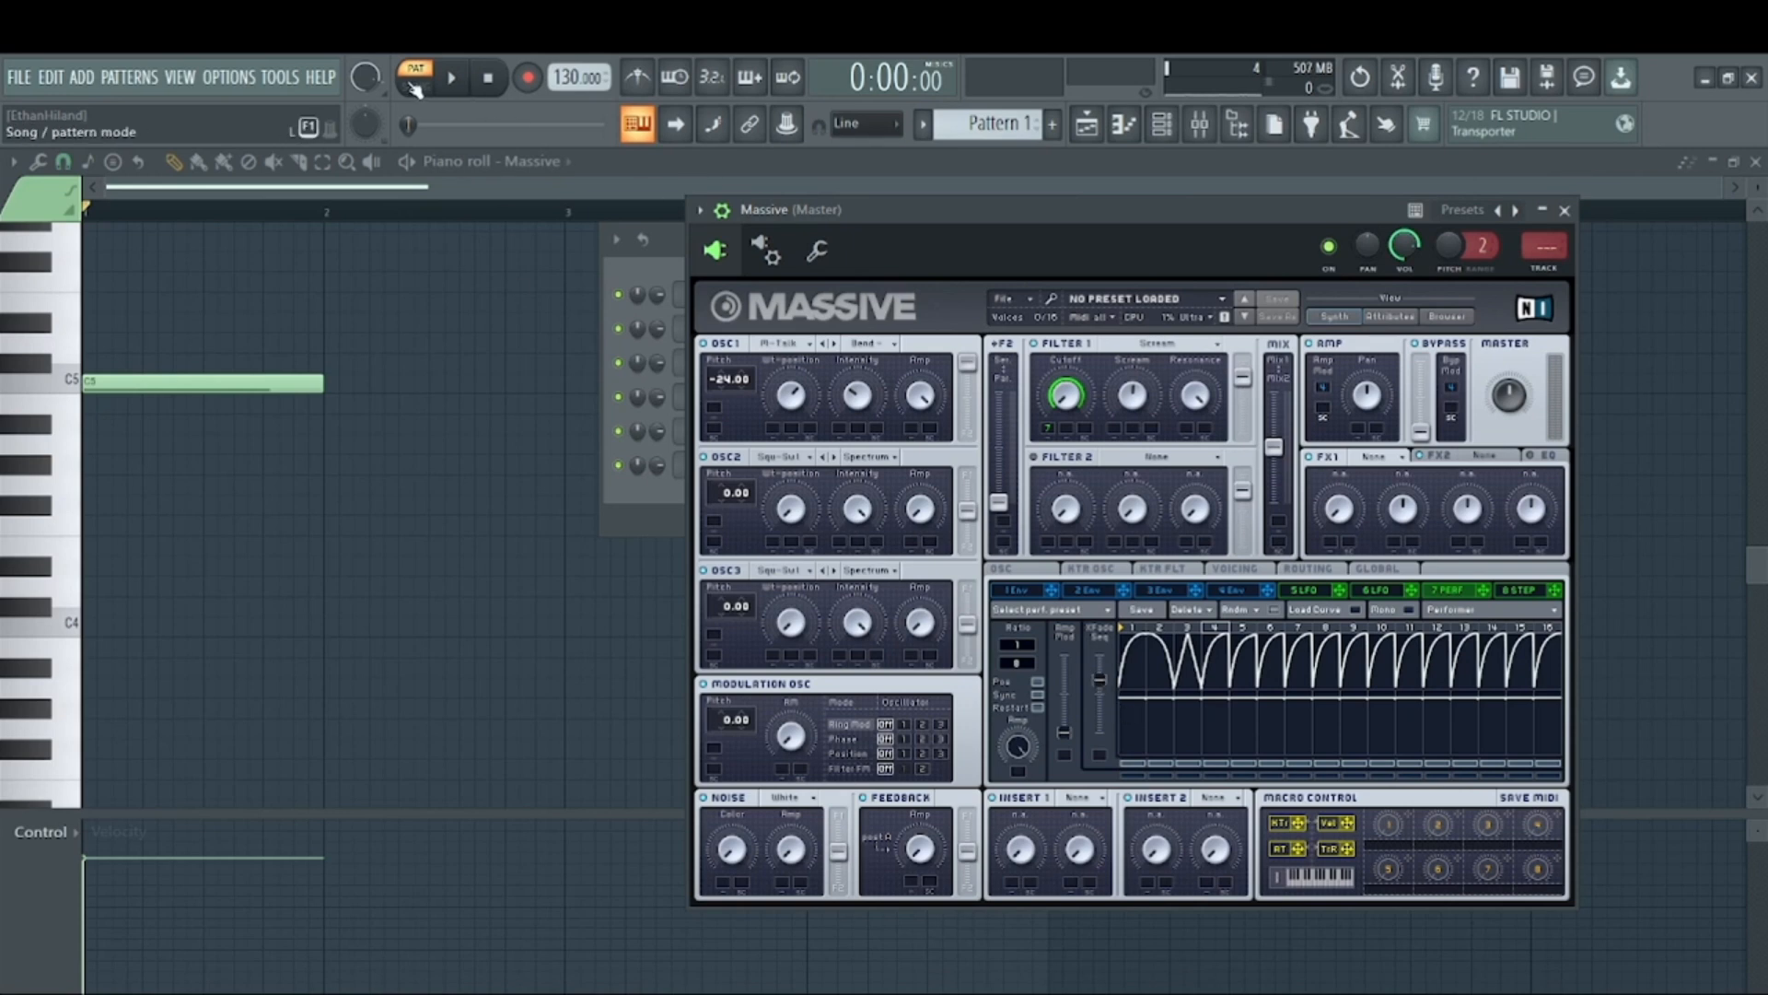
pyautogui.click(456, 83)
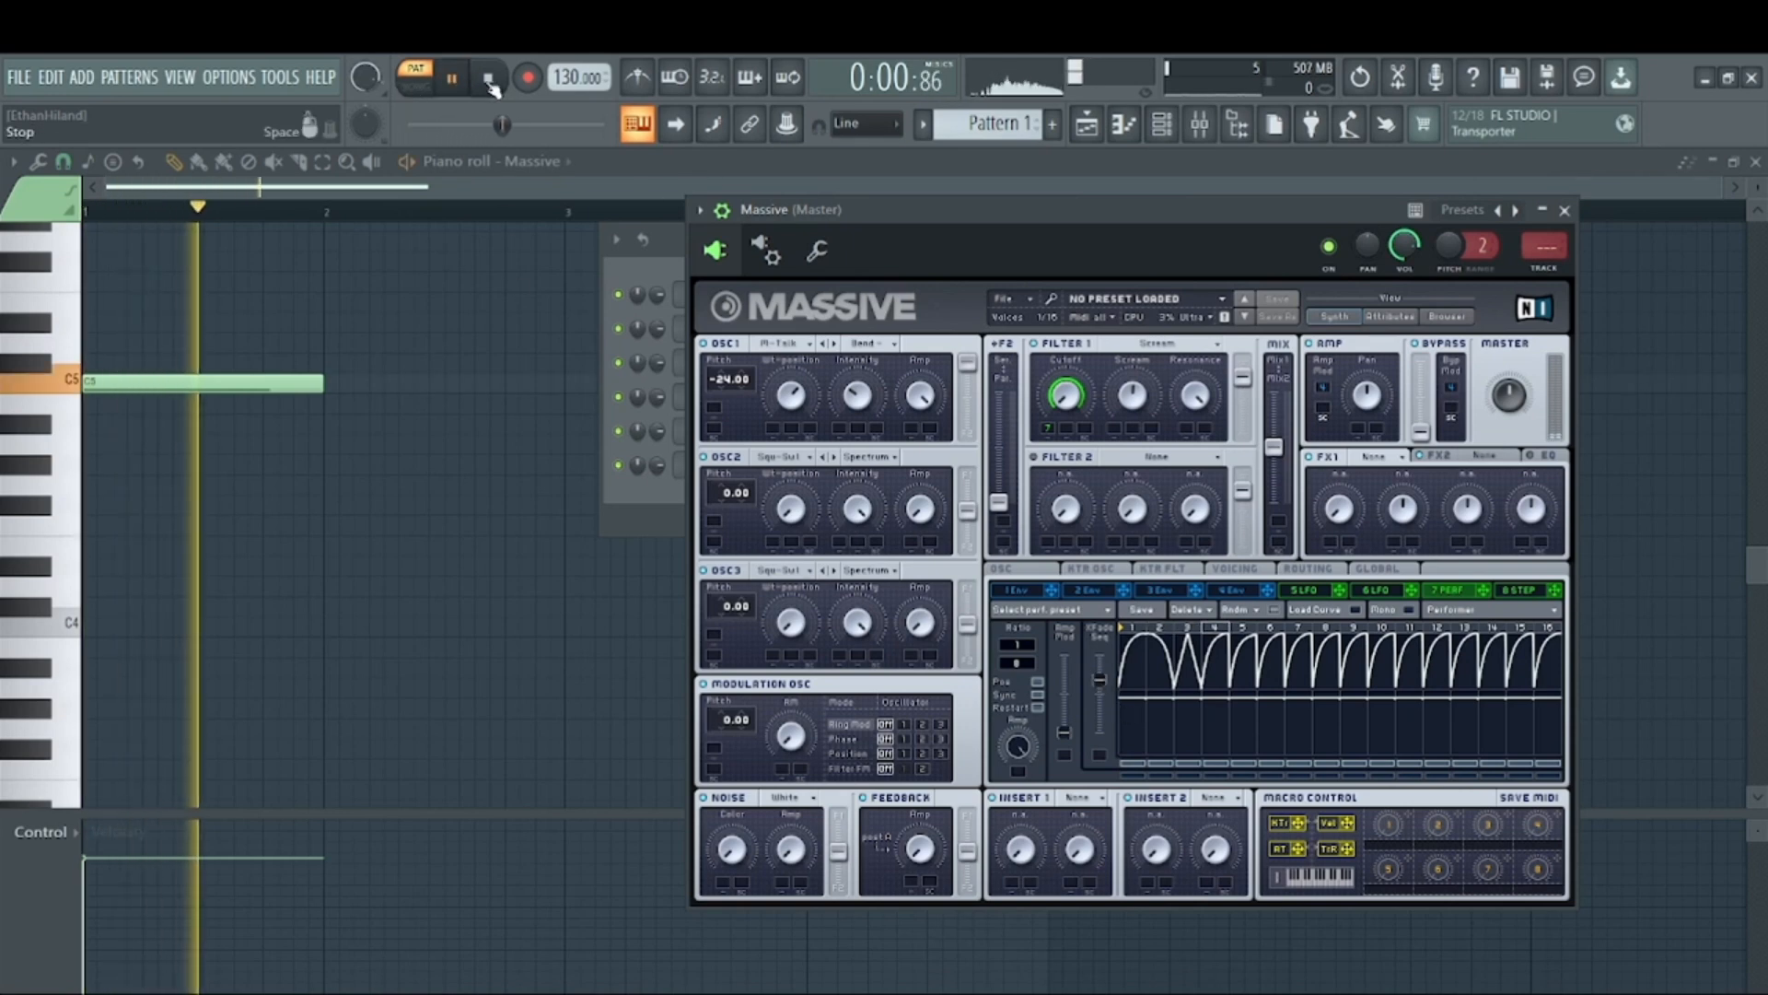
pyautogui.press('space')
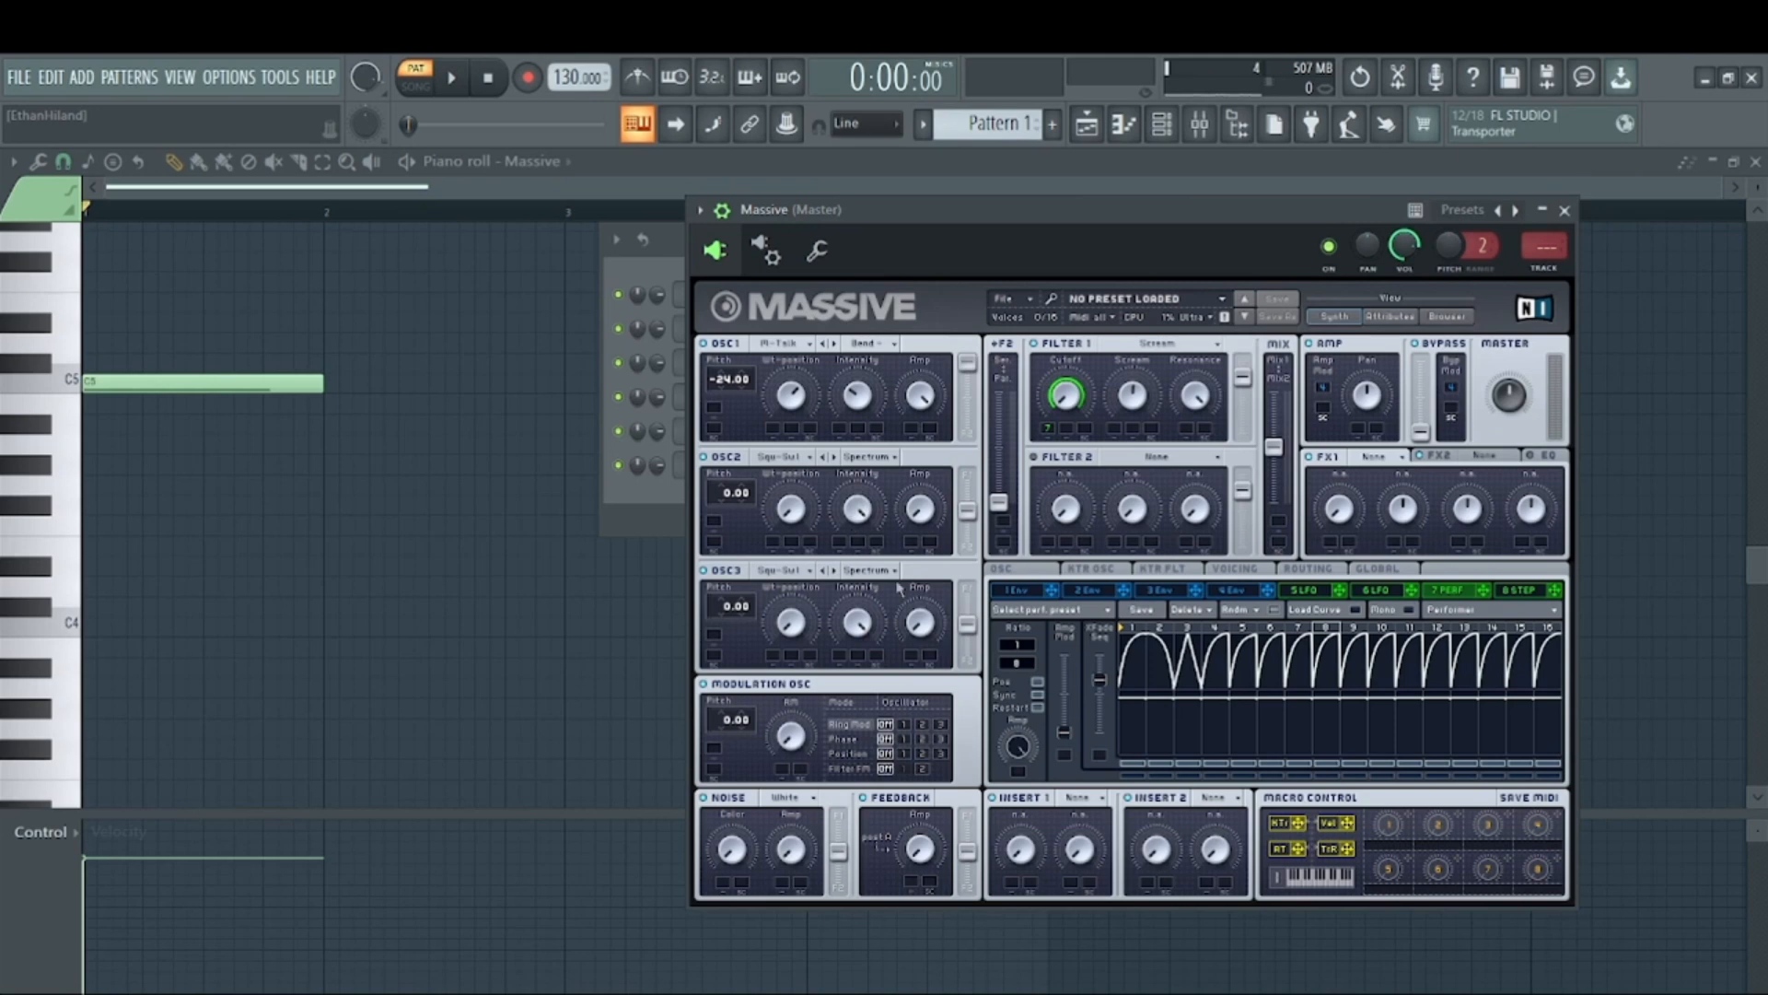
# Load the Parabolic Shaper in Insert 1 with Drive at about 0.63 and Dry/Wet at about 0.53.
pyautogui.click(1103, 814)
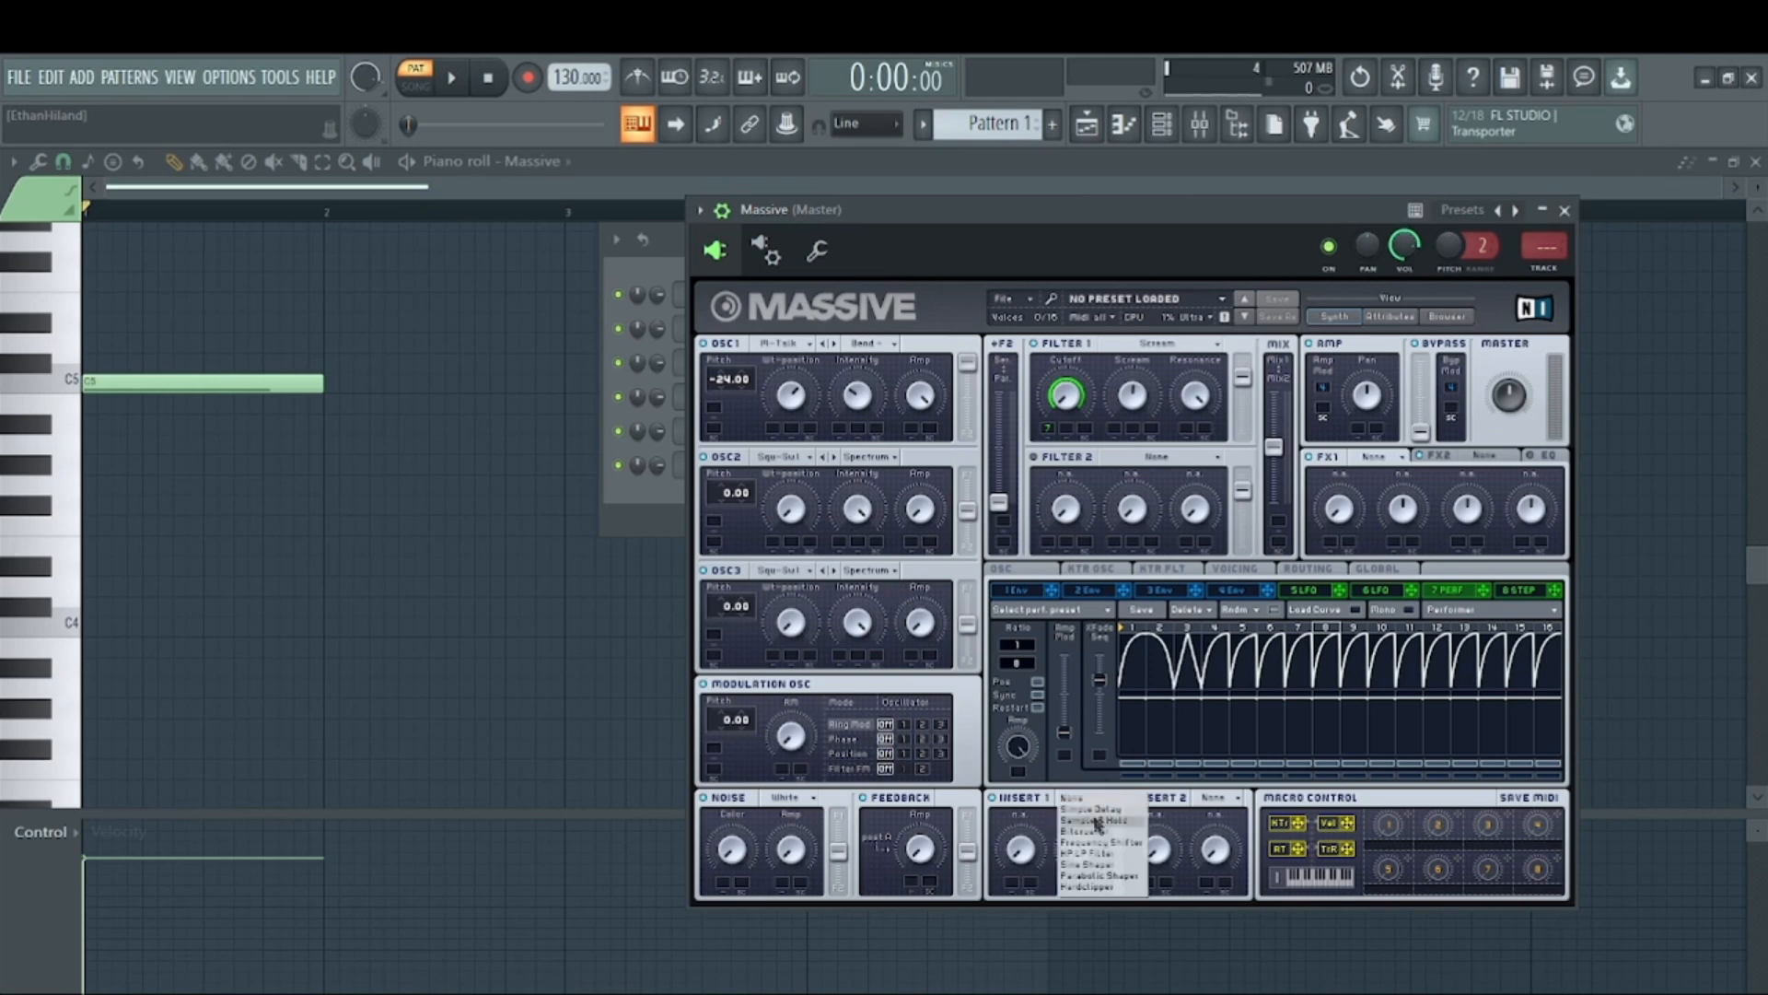
pyautogui.click(1139, 879)
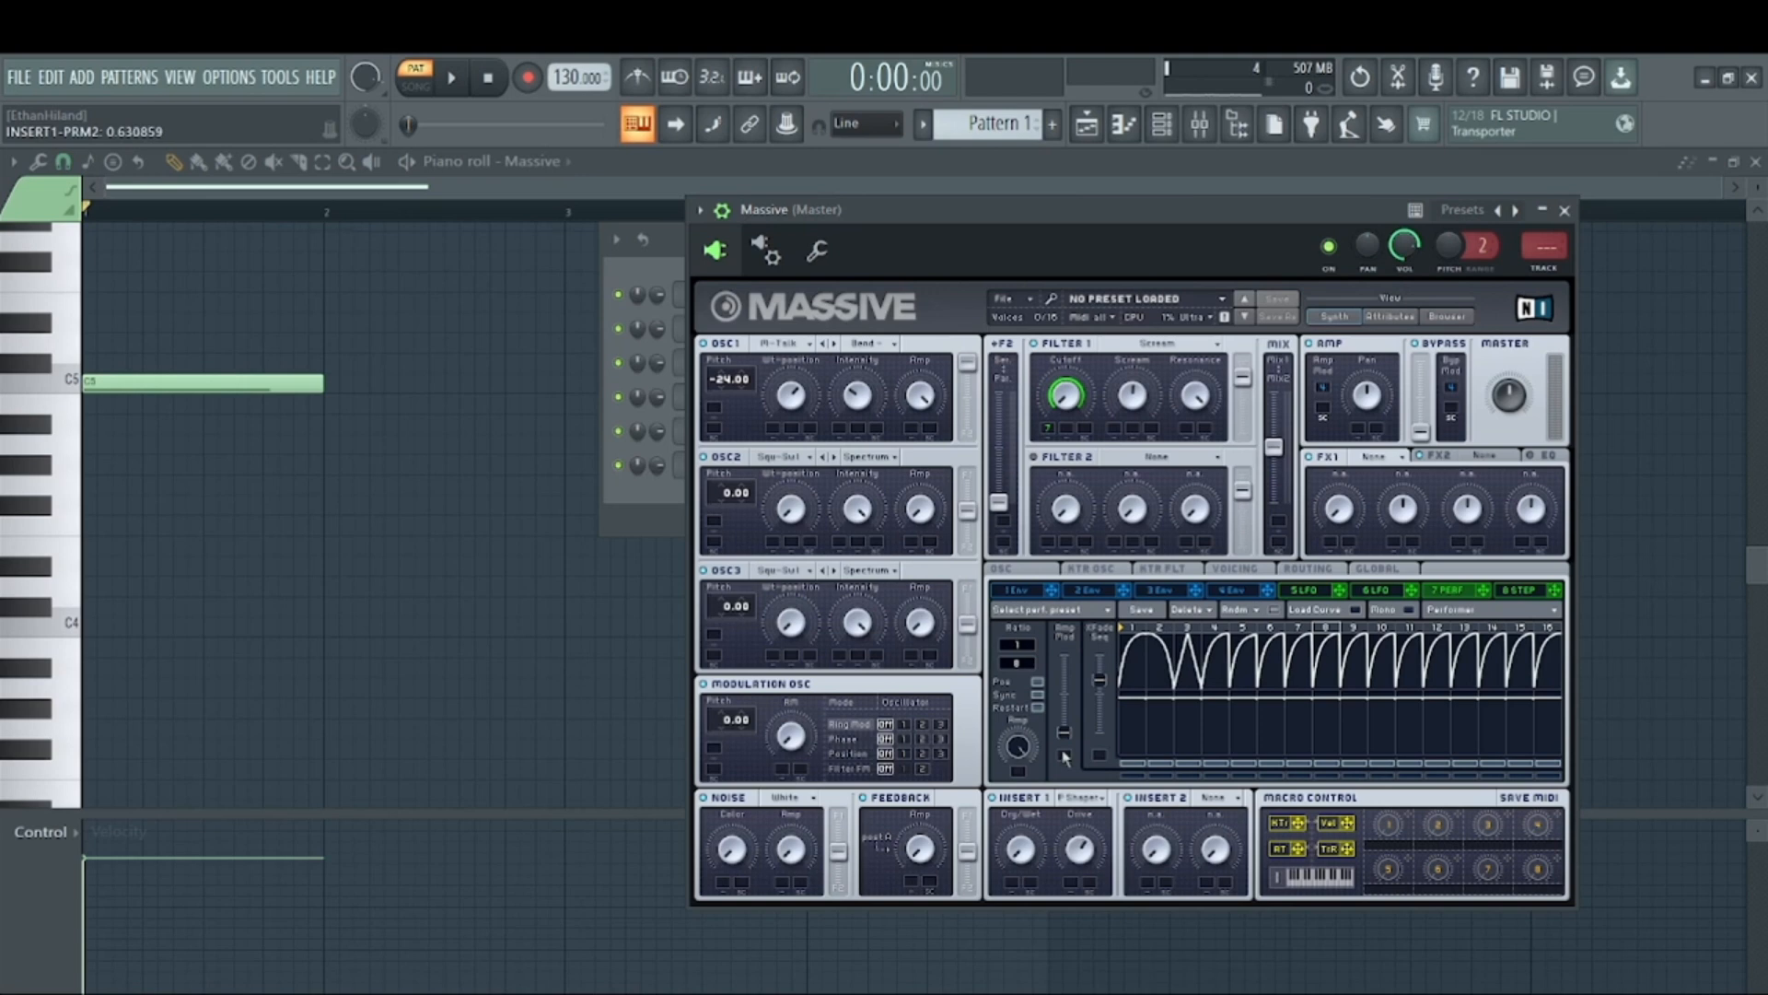
pyautogui.moveTo(1020, 843); pyautogui.dragTo(1018, 798)
# Raise the 7 Perf modulator's XFade Seq to about 0.90 and its Amp Mod slider near maximum, playing the note.
pyautogui.click(452, 81)
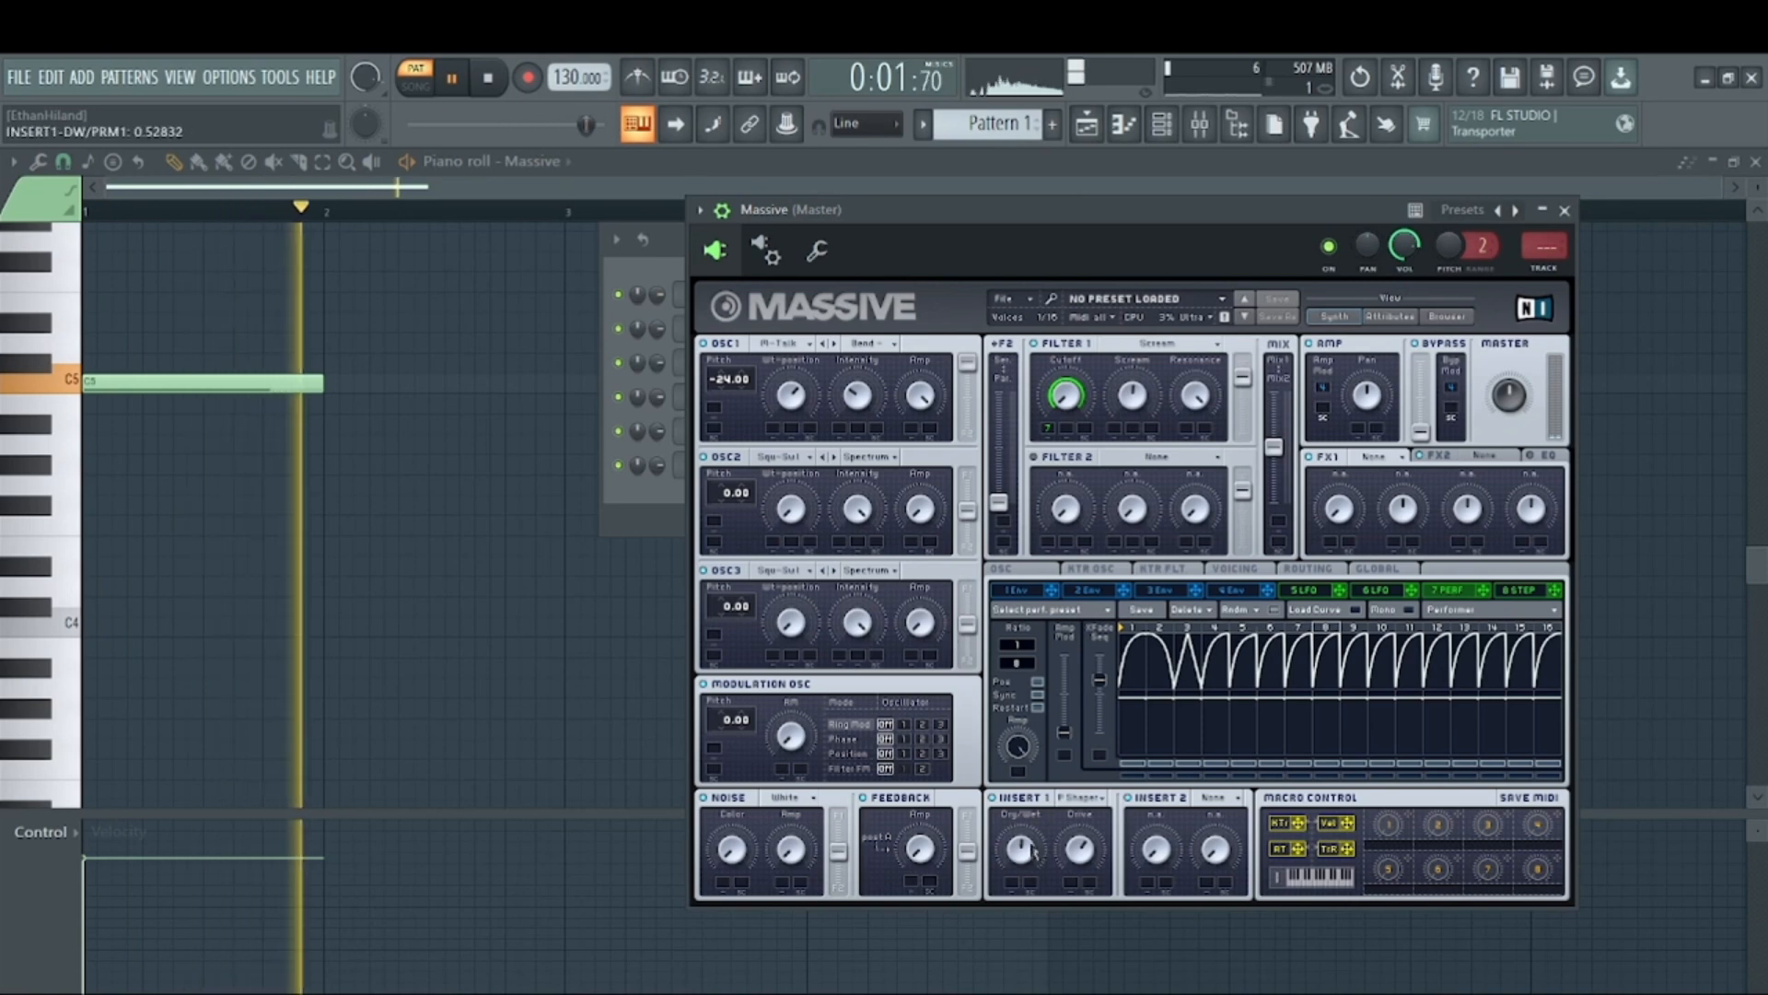
pyautogui.moveTo(1100, 681); pyautogui.dragTo(1102, 665)
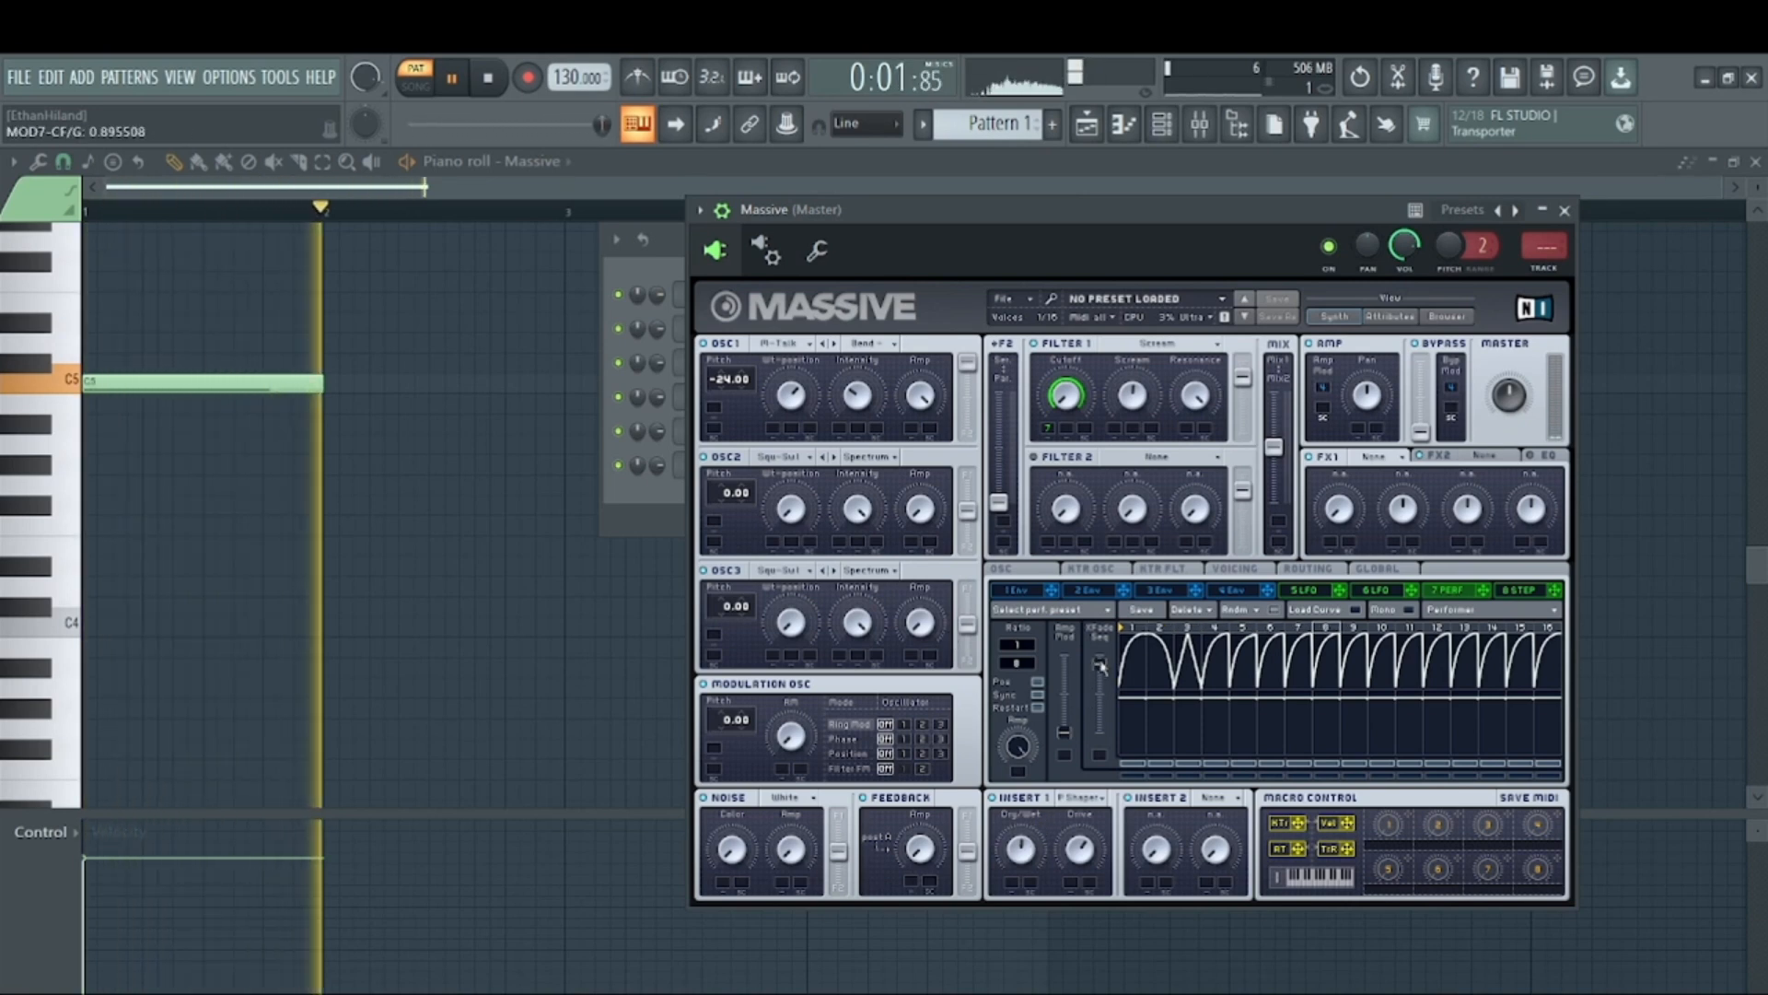
pyautogui.click(488, 79)
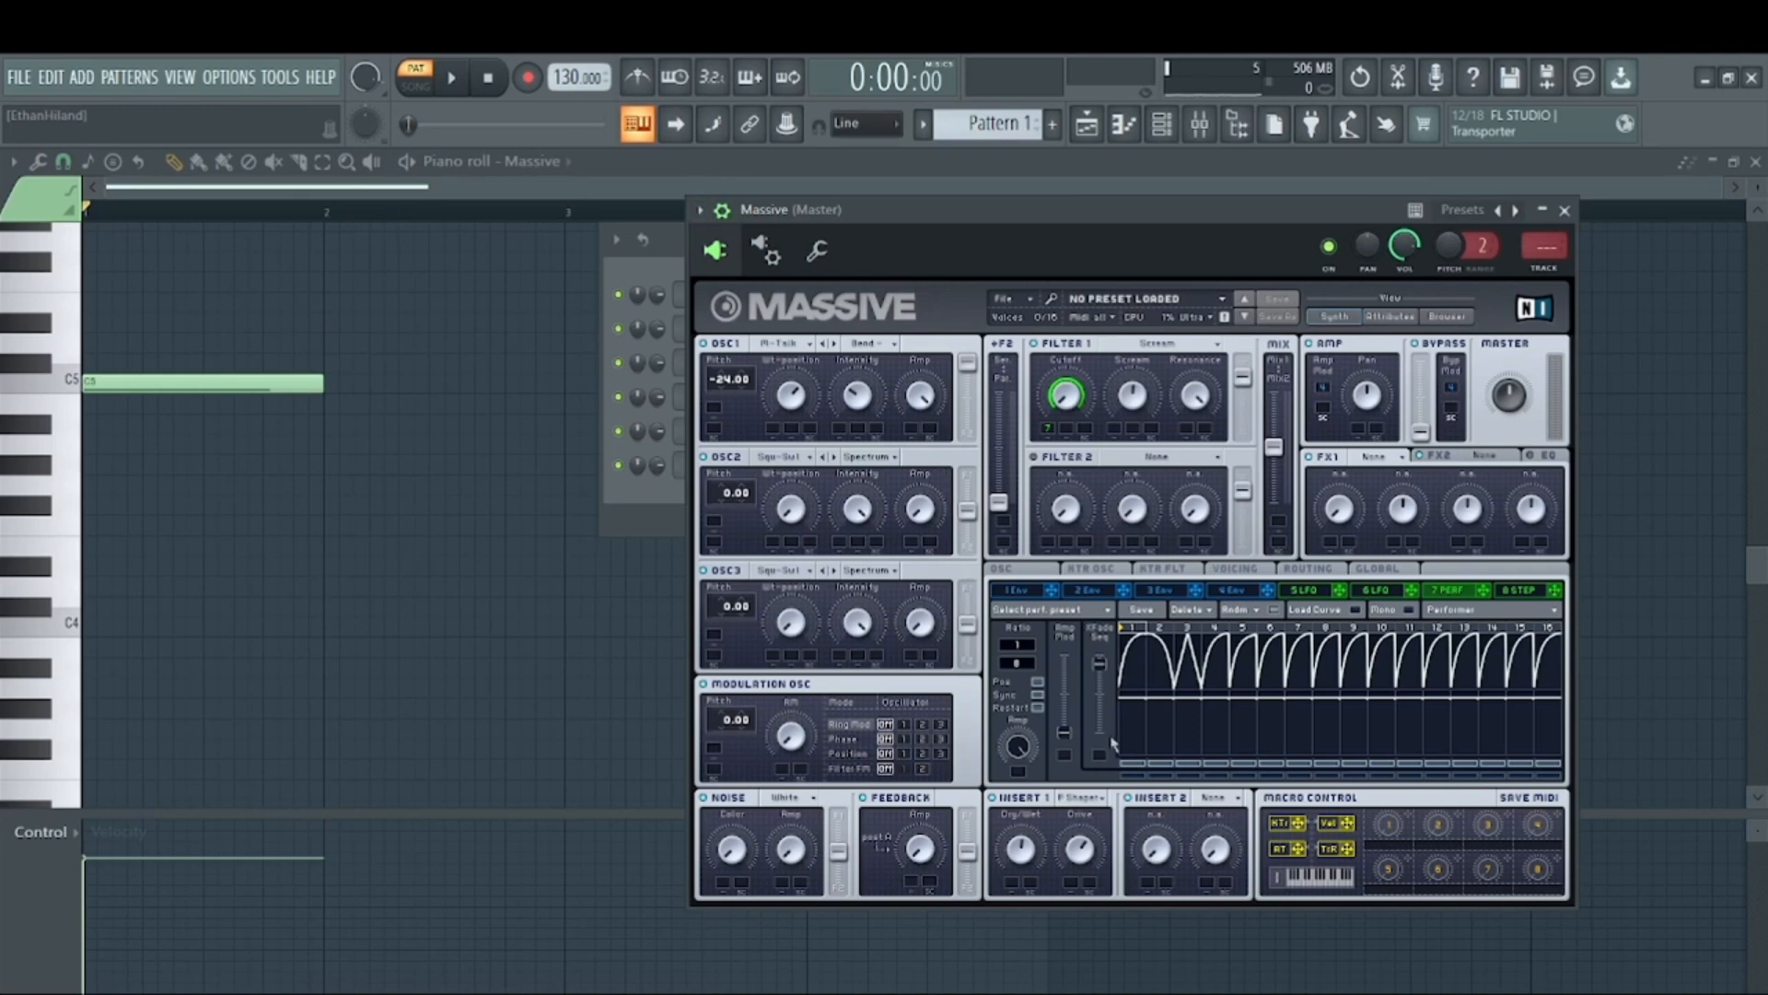
pyautogui.moveTo(1066, 733); pyautogui.dragTo(1069, 711)
pyautogui.click(451, 77)
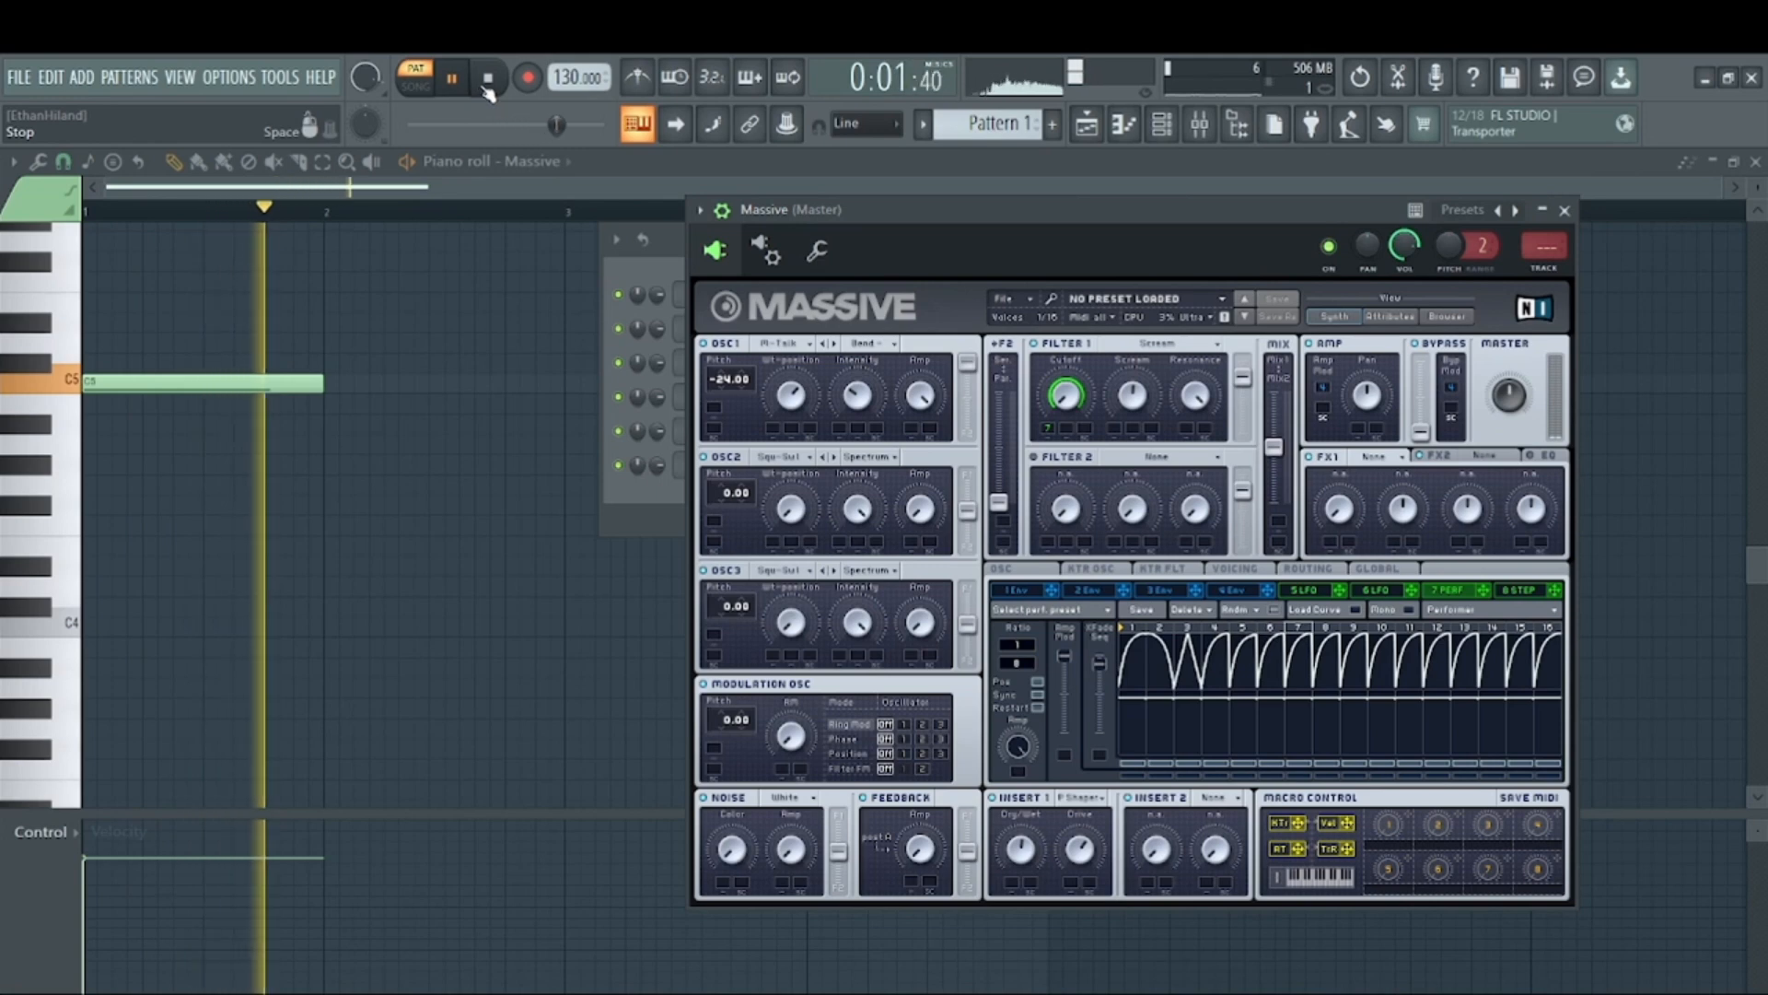
pyautogui.click(482, 88)
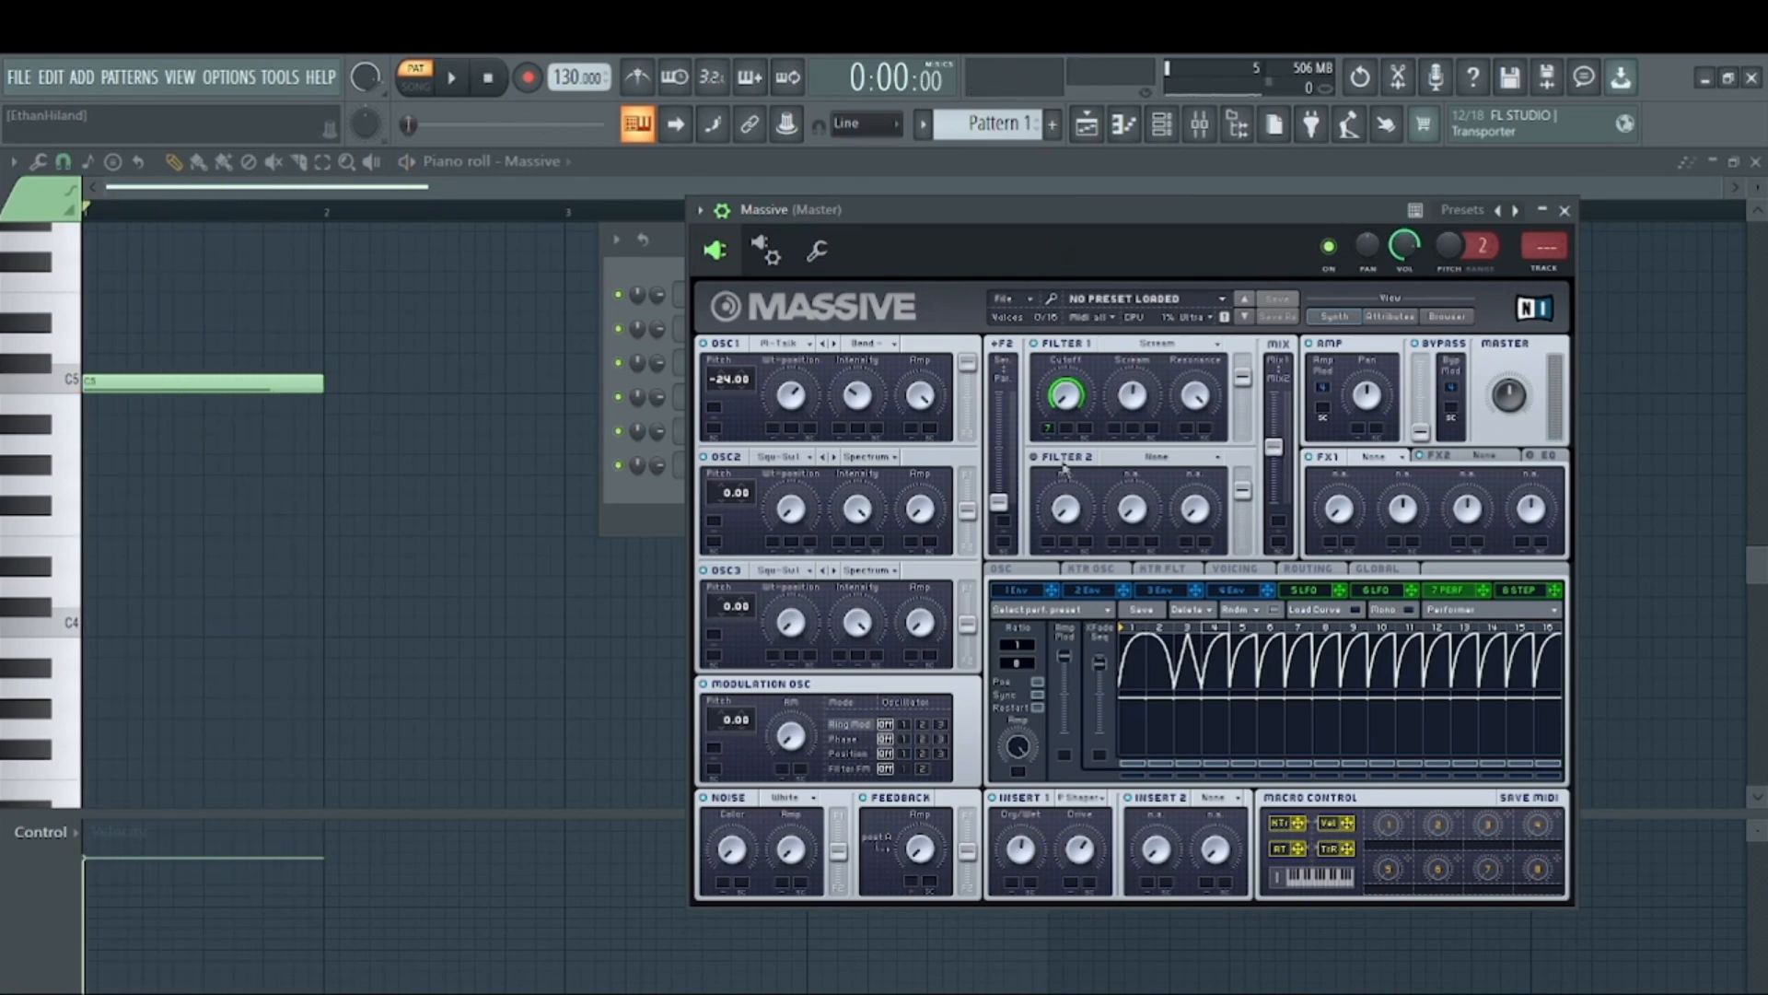
# Move the Filter 2 routing slider from parallel up to serial and play the note.
pyautogui.moveTo(999, 502); pyautogui.dragTo(997, 383)
pyautogui.click(454, 79)
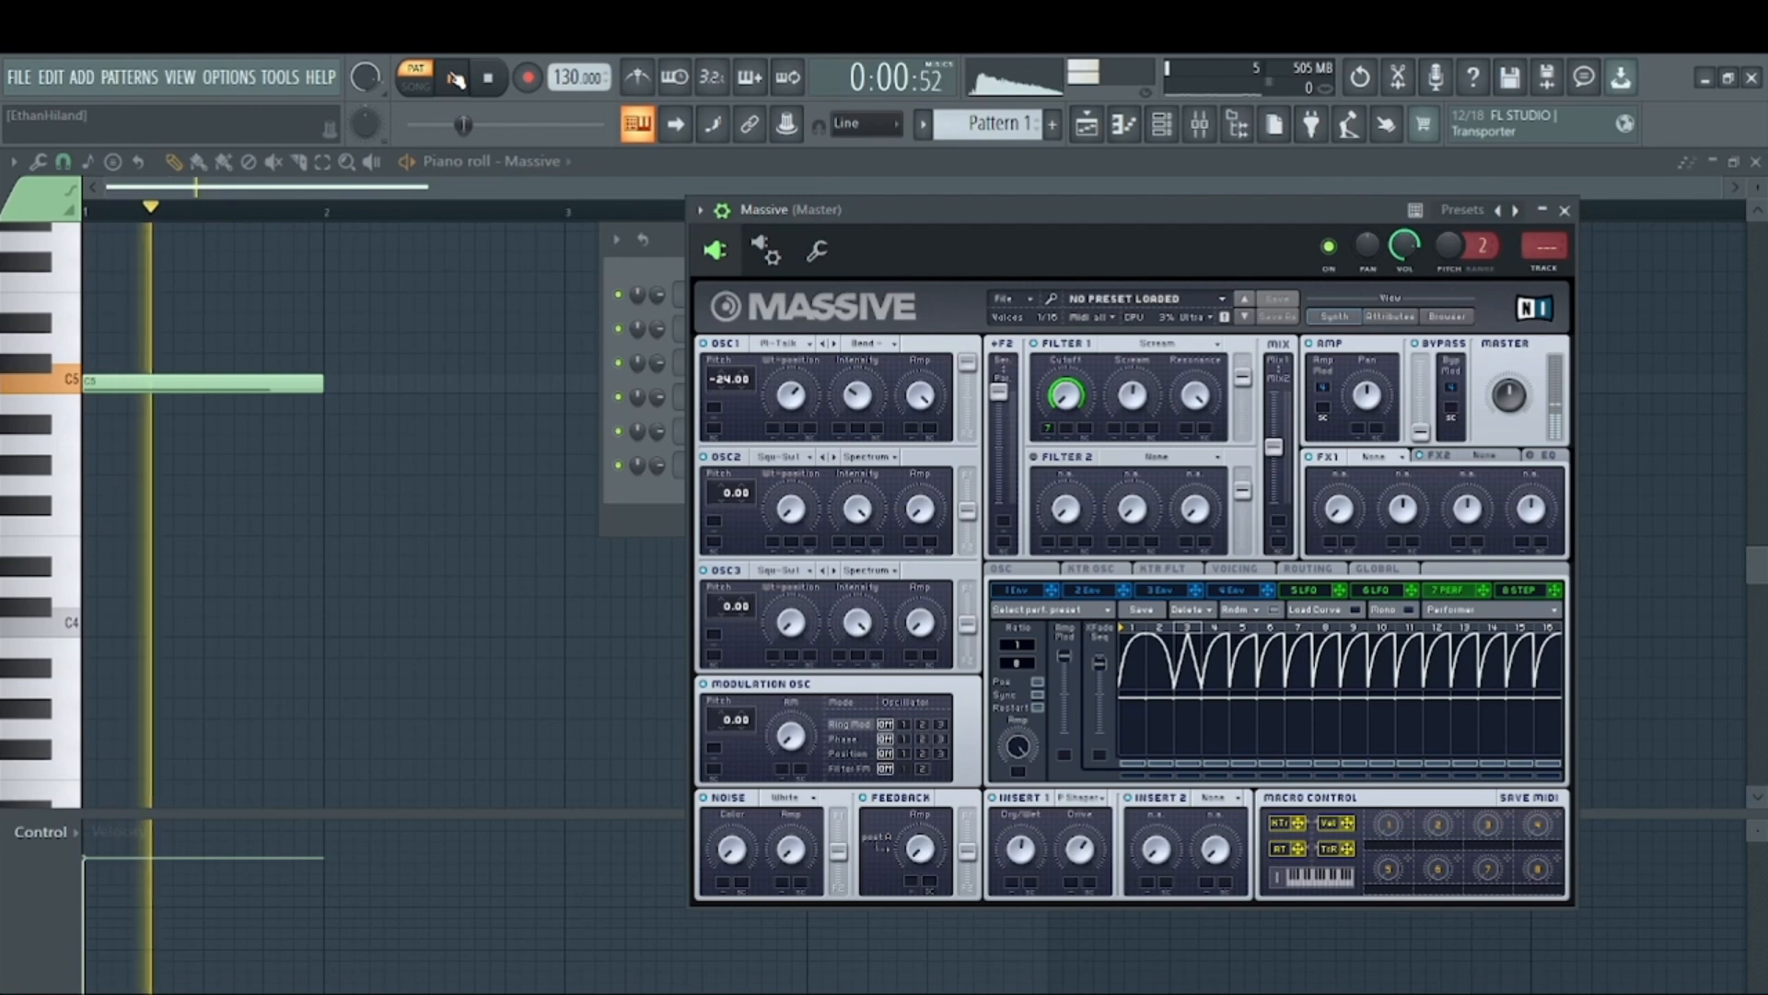
pyautogui.click(457, 81)
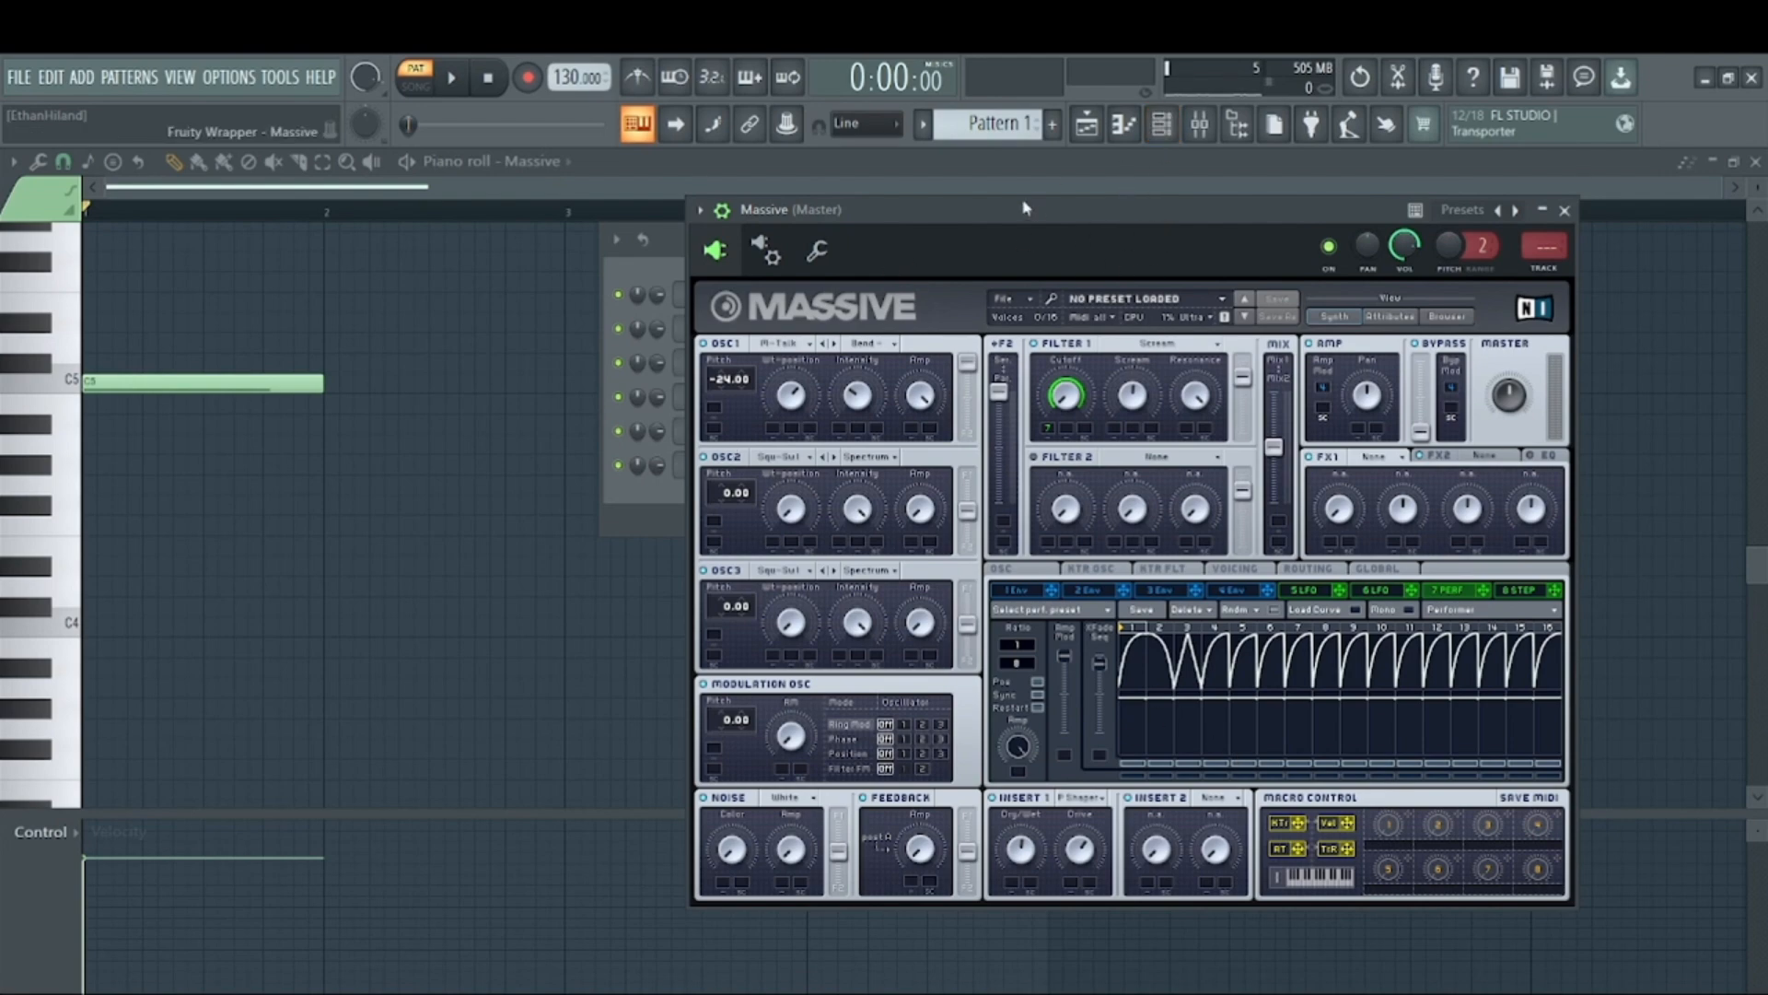
# Route the Massive channel to mixer track 5 and reset mixer track 6 to its default state.
pyautogui.moveTo(1131, 206); pyautogui.dragTo(1422, 333)
pyautogui.moveTo(691, 465); pyautogui.dragTo(691, 456)
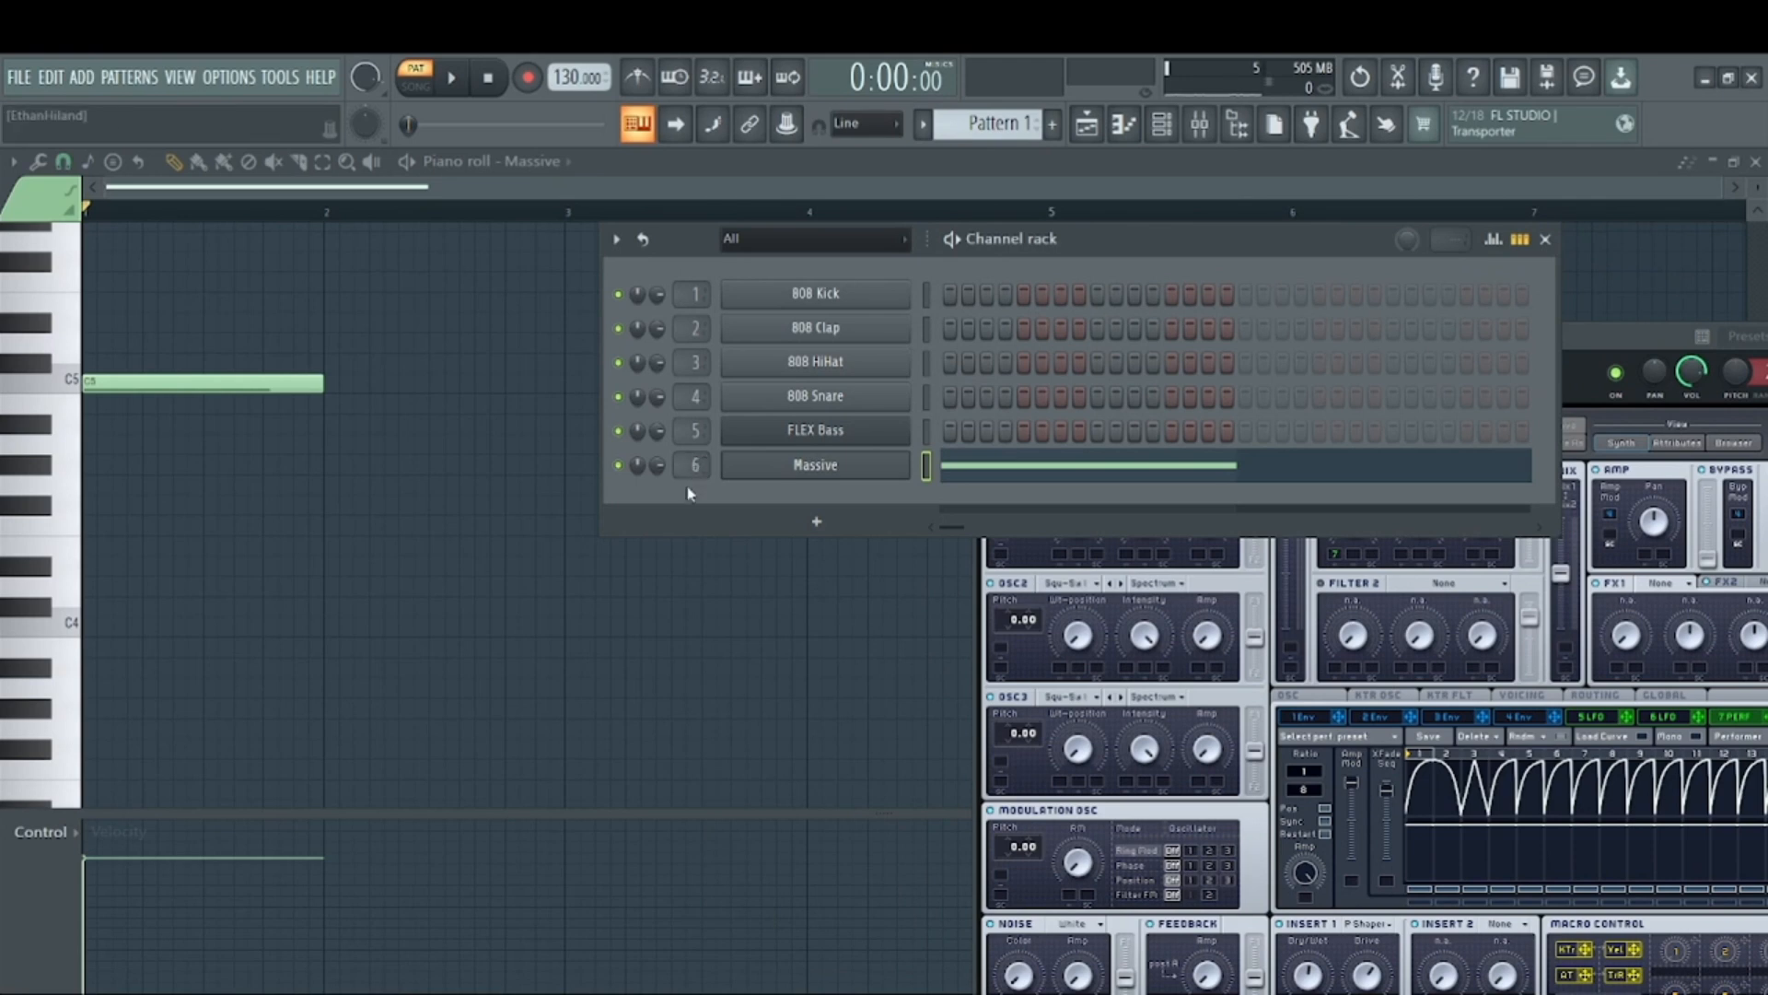
pyautogui.moveTo(692, 466); pyautogui.dragTo(692, 472)
pyautogui.click(1199, 124)
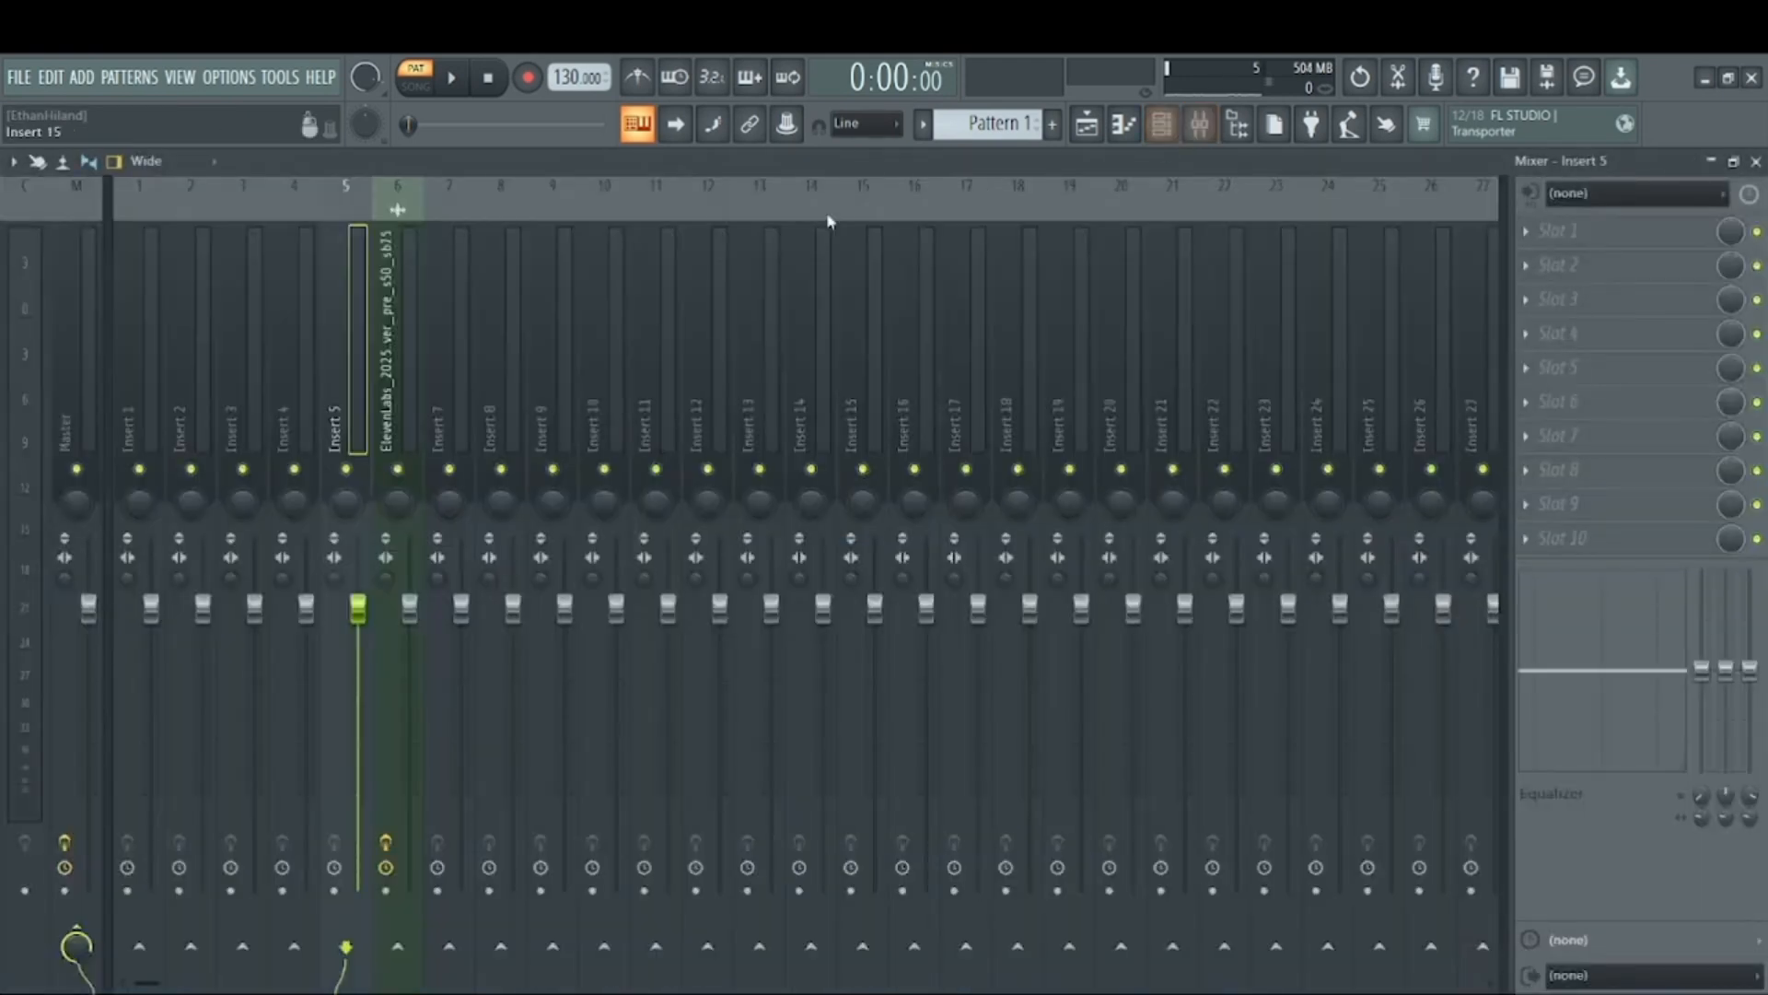
pyautogui.rightClick(406, 308)
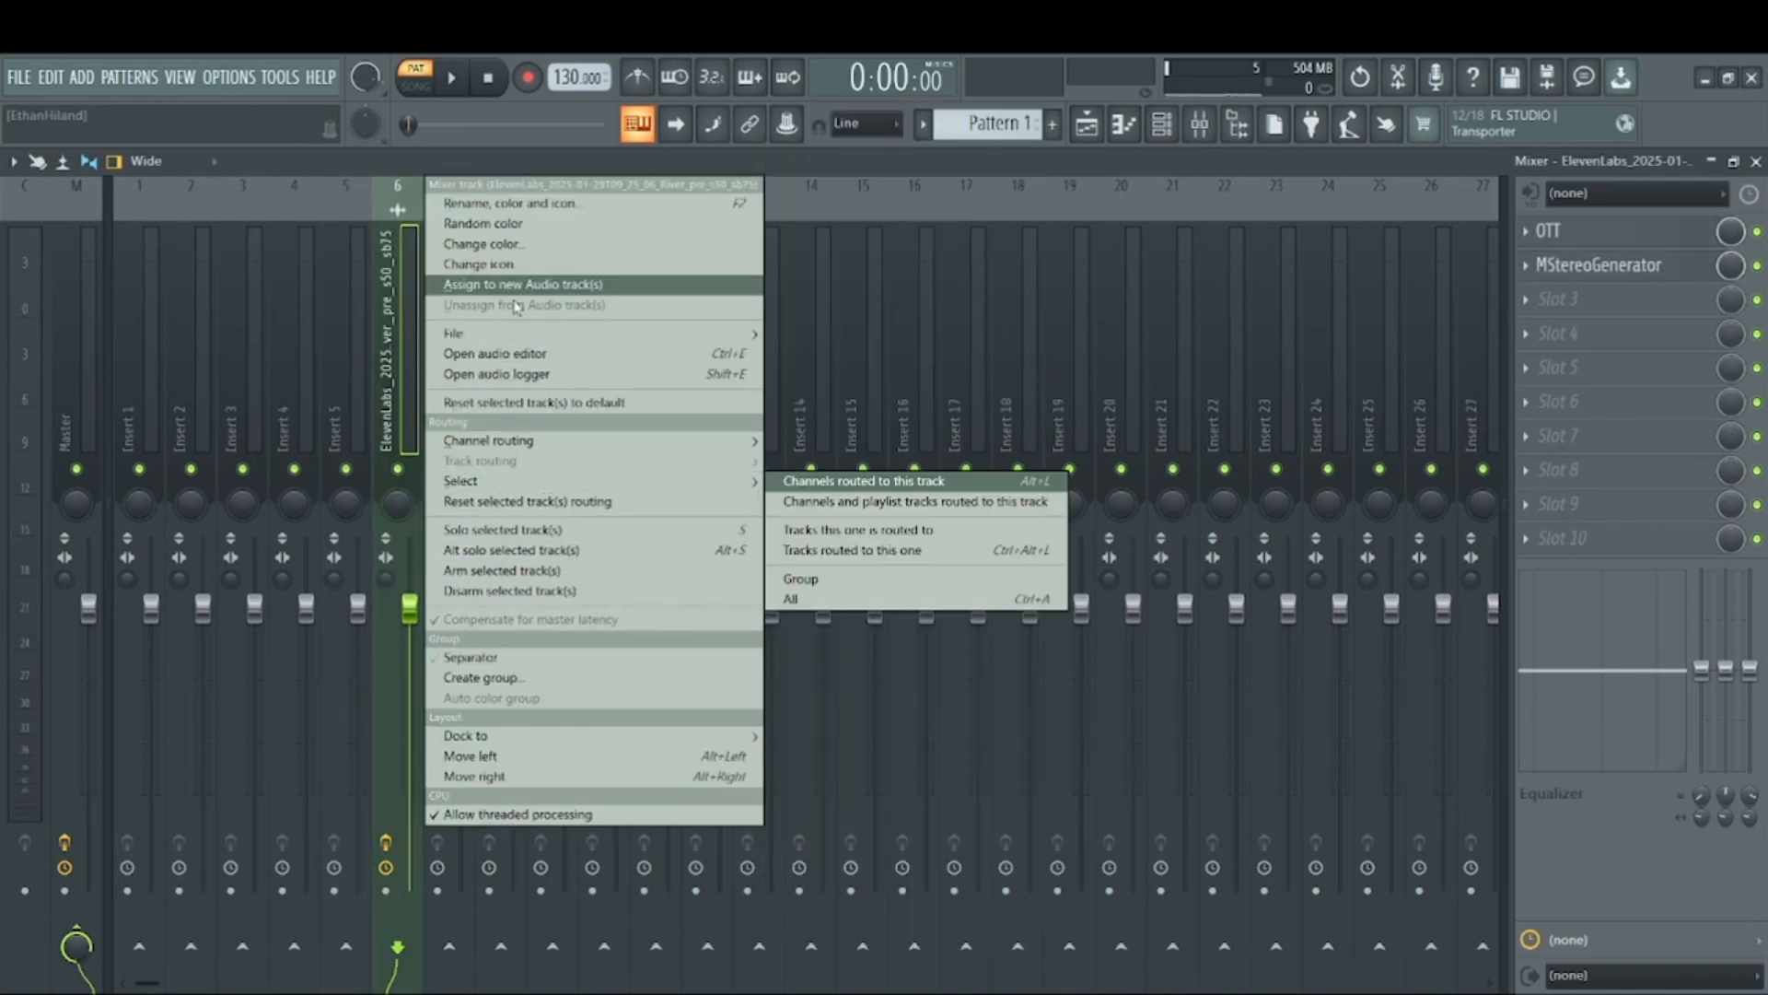
pyautogui.click(847, 332)
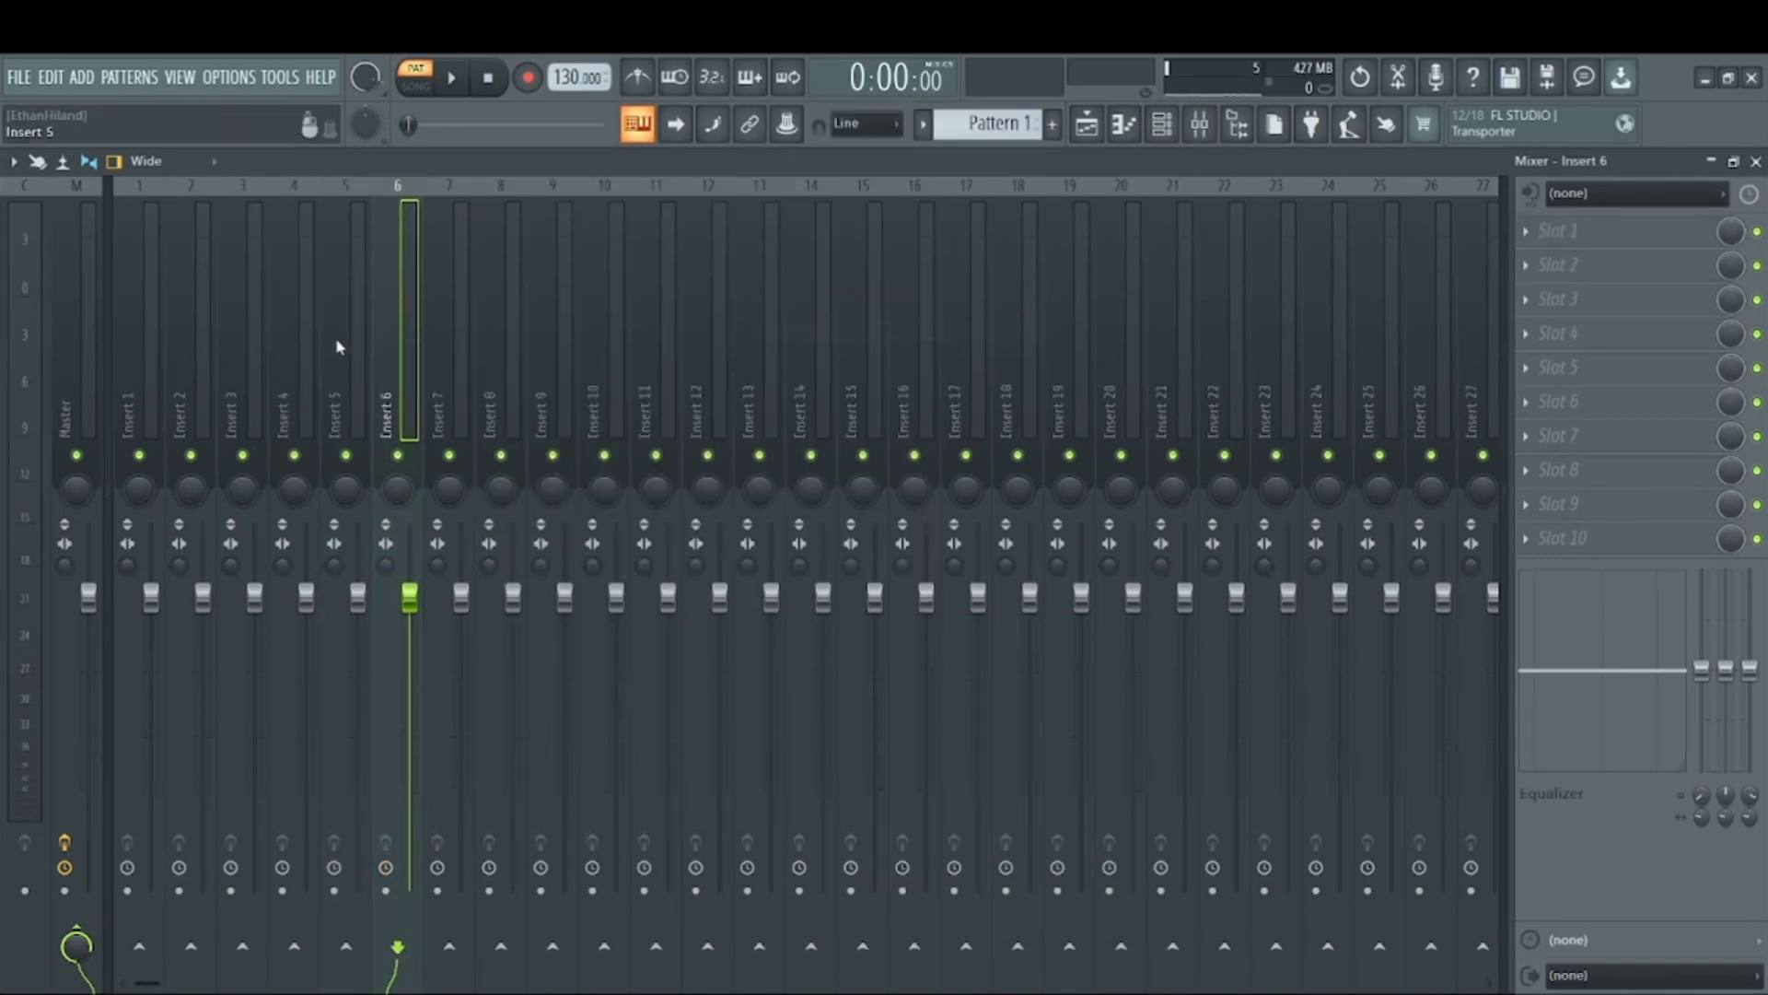
# Load OTT in the first effect slot of mixer Insert 5.
pyautogui.click(1591, 237)
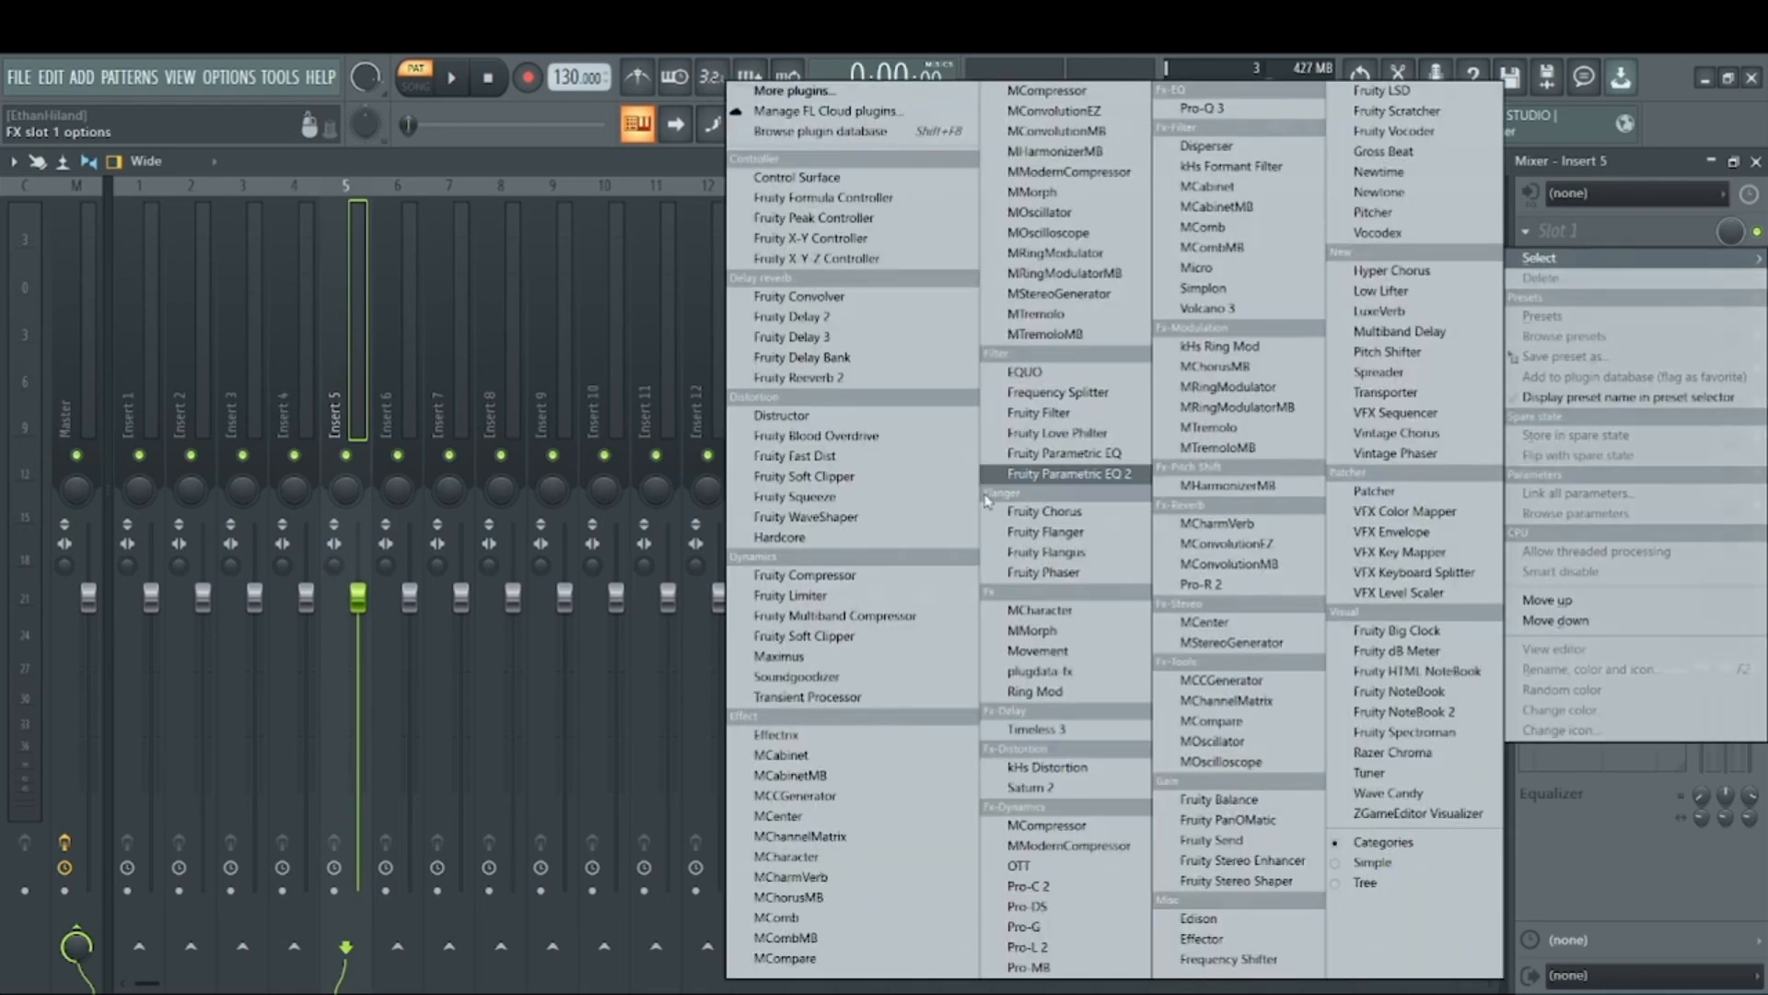
pyautogui.click(1071, 864)
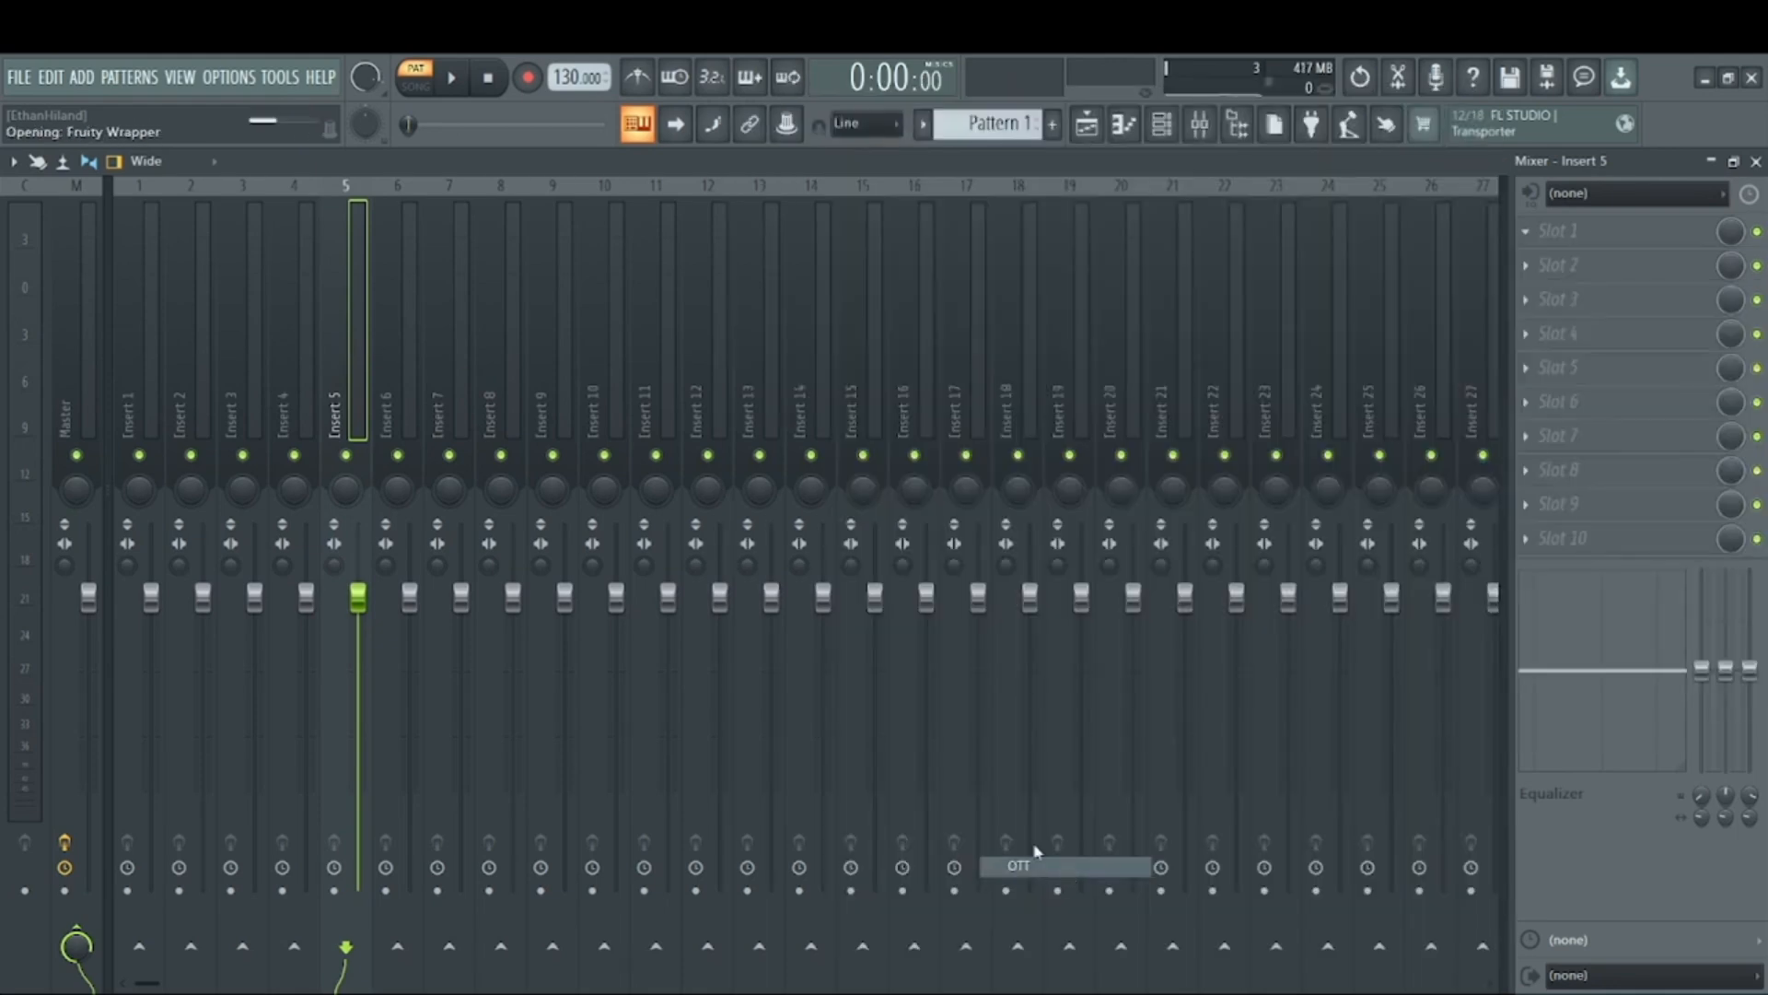
pyautogui.moveTo(243, 357); pyautogui.dragTo(741, 344)
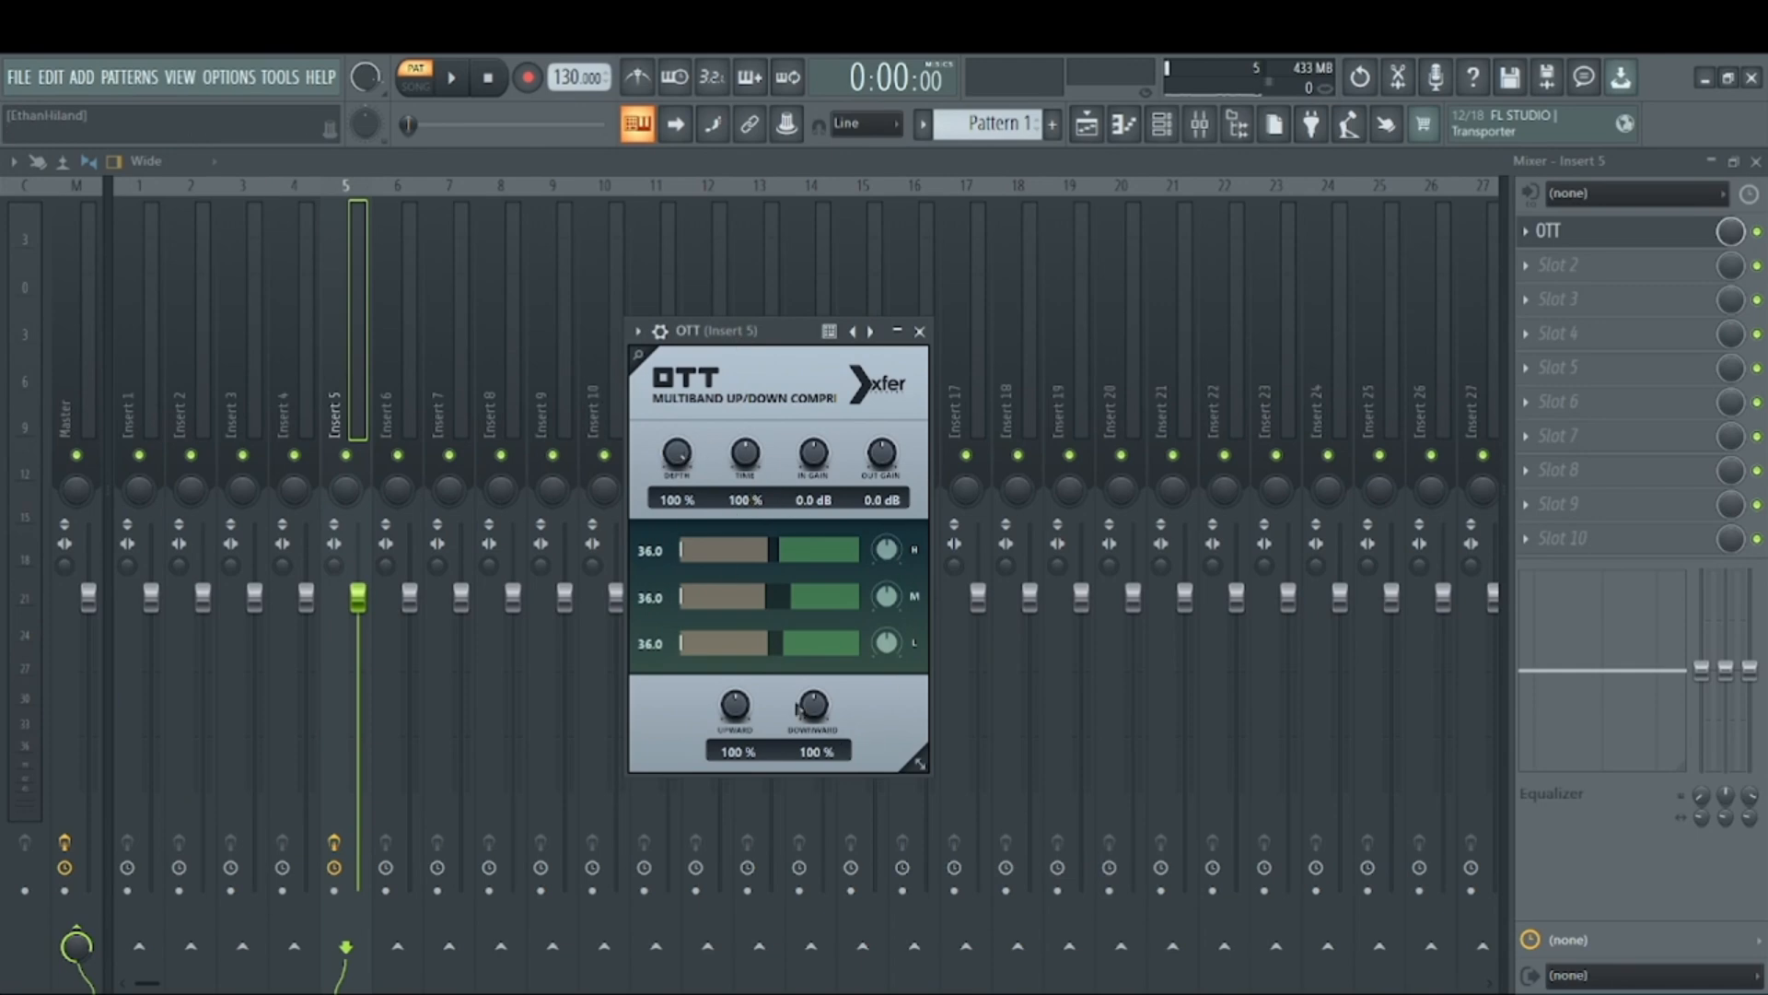
# While playing the note, set OTT's Downward to 74 %, Depth to 86 %, Time to 361 % and Out Gain to 4.3 dB.
pyautogui.press('space')
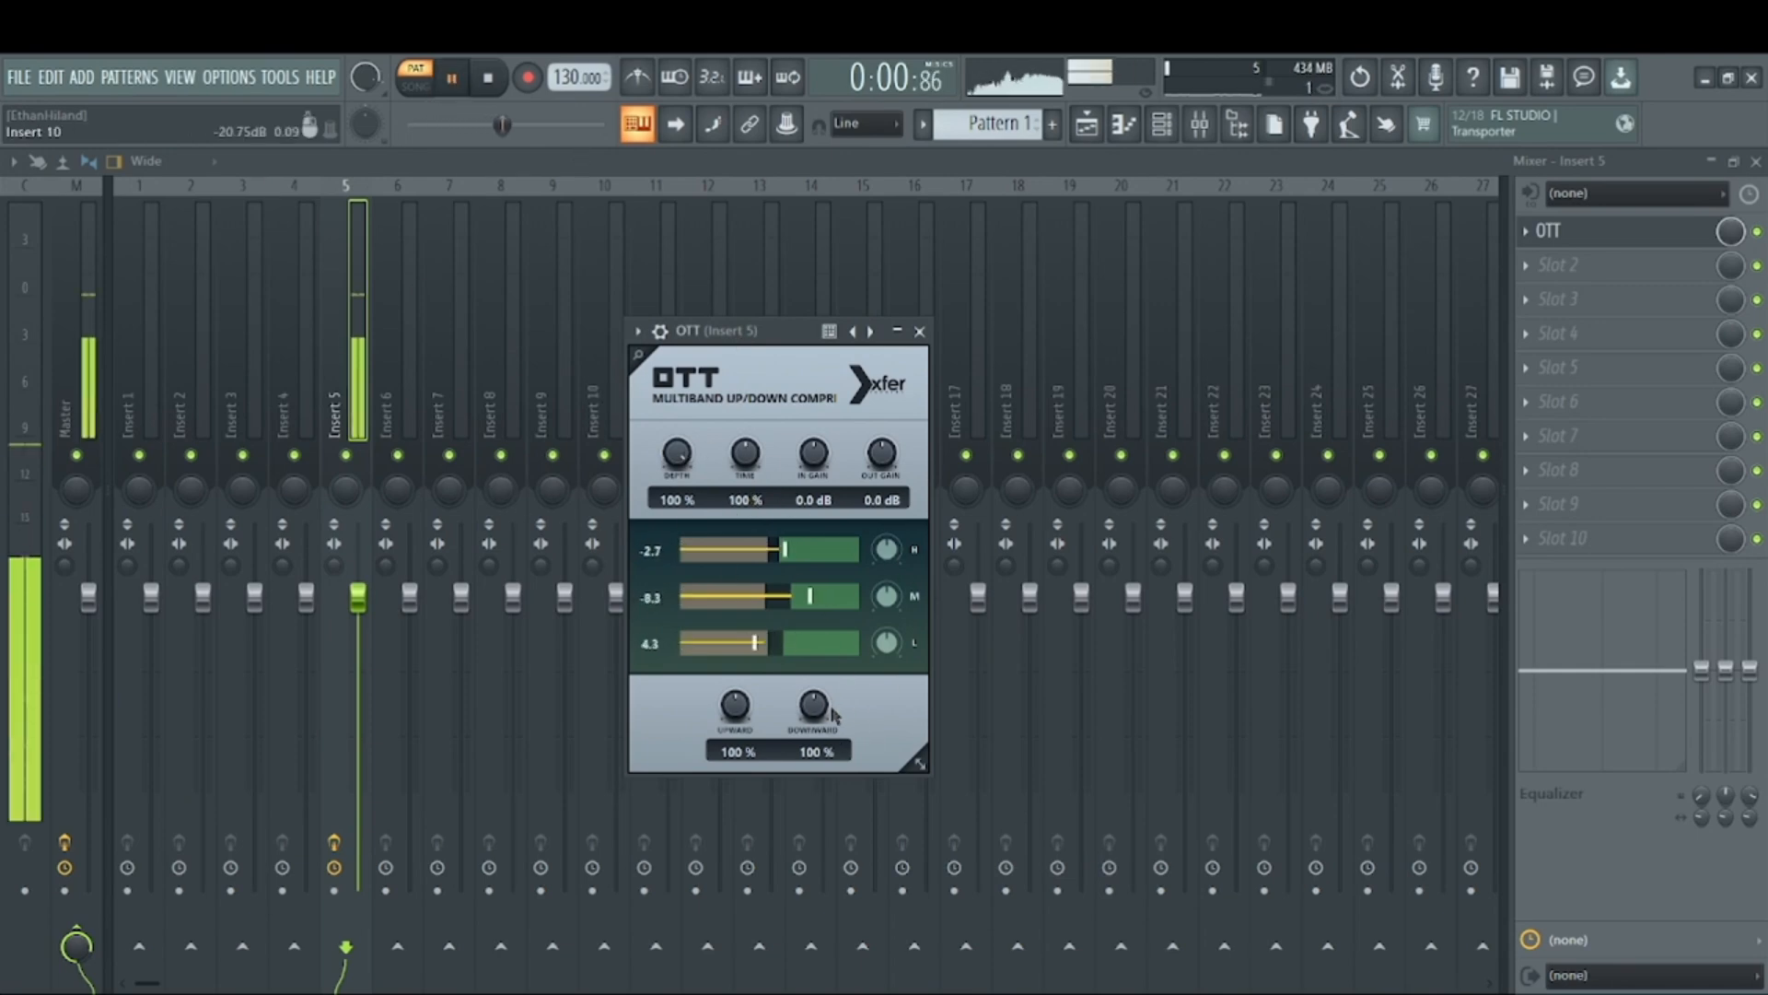
pyautogui.moveTo(813, 706); pyautogui.dragTo(811, 716)
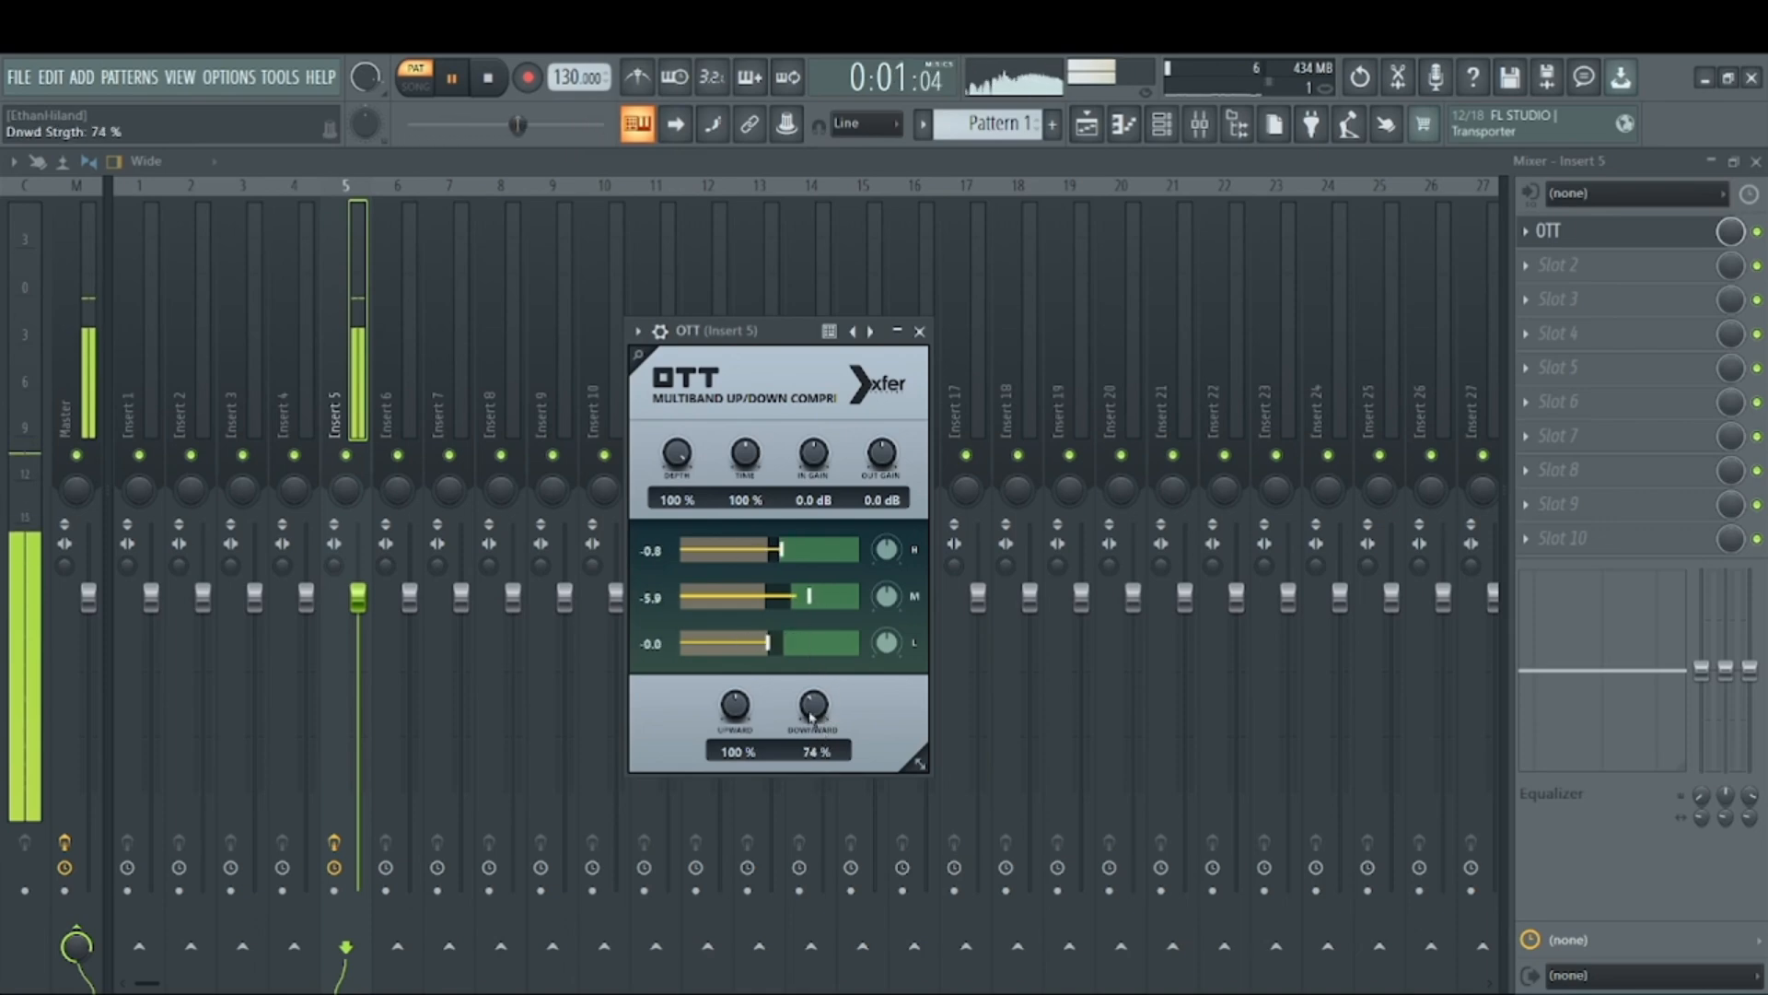
pyautogui.moveTo(676, 453); pyautogui.dragTo(664, 490)
pyautogui.moveTo(881, 453)
pyautogui.mouseDown()
pyautogui.moveTo(893, 433)
pyautogui.moveTo(892, 451)
pyautogui.mouseUp()
pyautogui.press('space')
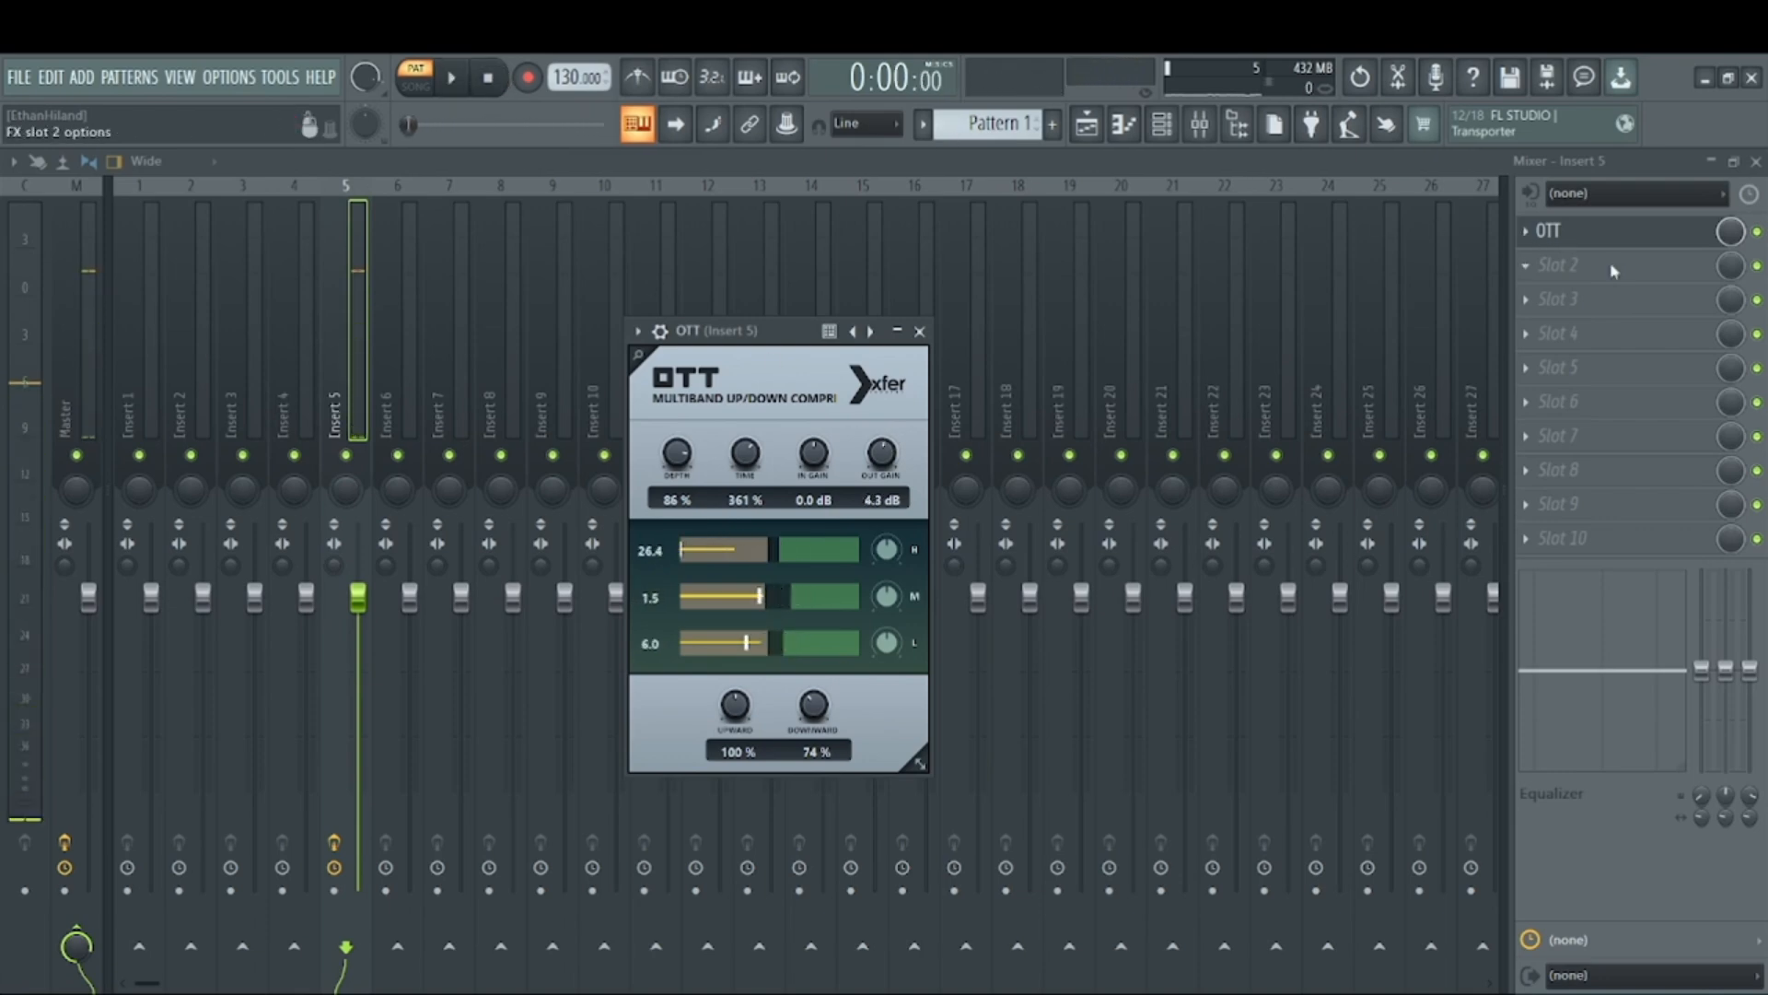
# Load MStereoGenerator in the second effect slot of Insert 5.
pyautogui.click(1614, 268)
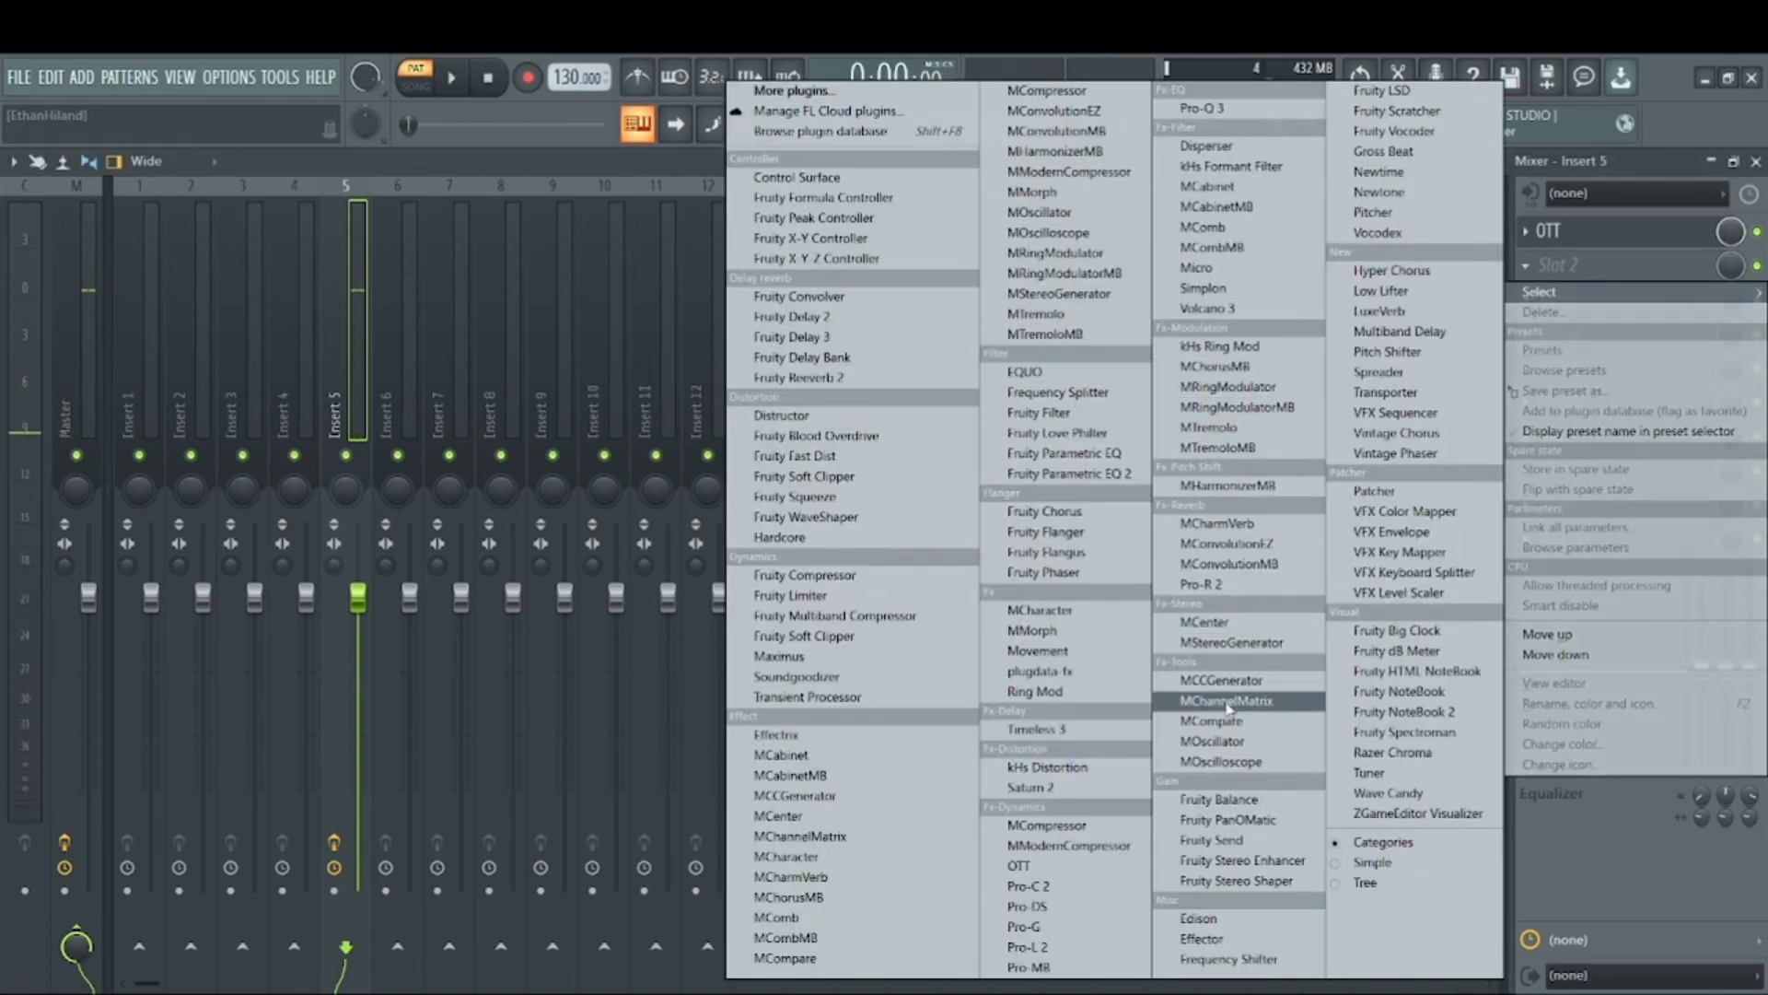
pyautogui.click(1254, 648)
pyautogui.moveTo(533, 393); pyautogui.dragTo(851, 400)
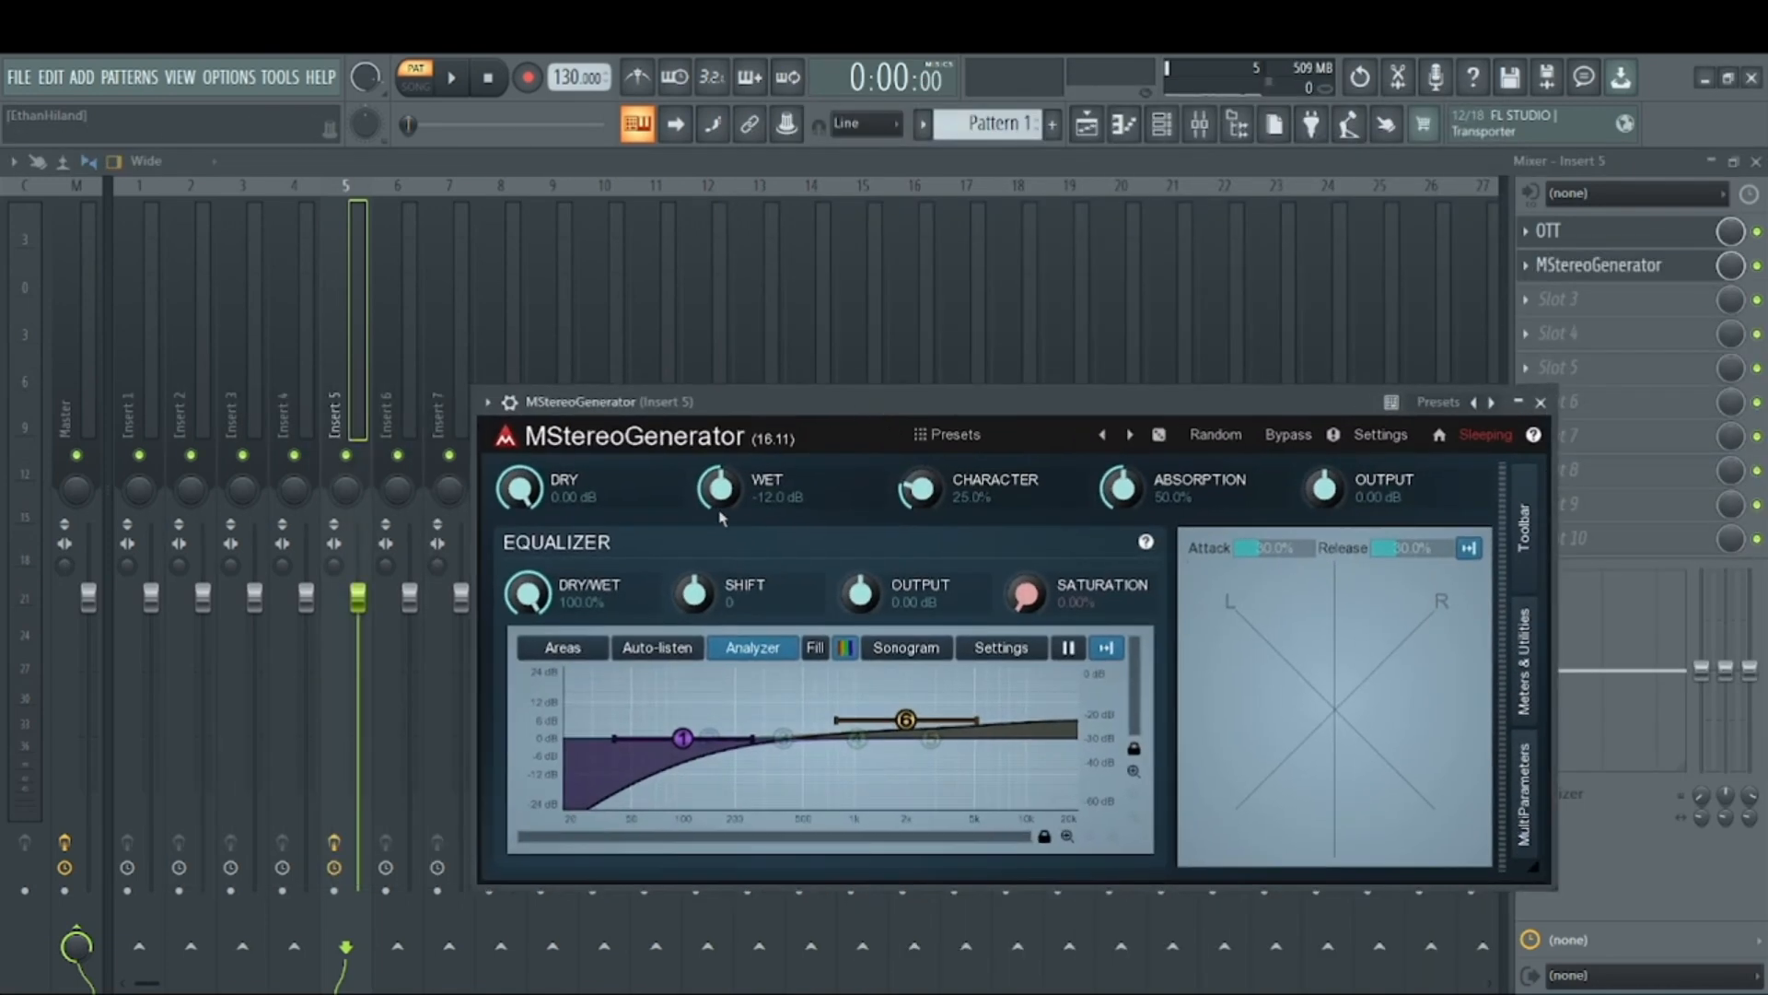
# Set MStereoGenerator's Wet to 0 dB, Character to 56.5%, Absorption to 100% and EQ band 1 to about 290 Hz, then play the note.
pyautogui.moveTo(720, 488); pyautogui.dragTo(720, 442)
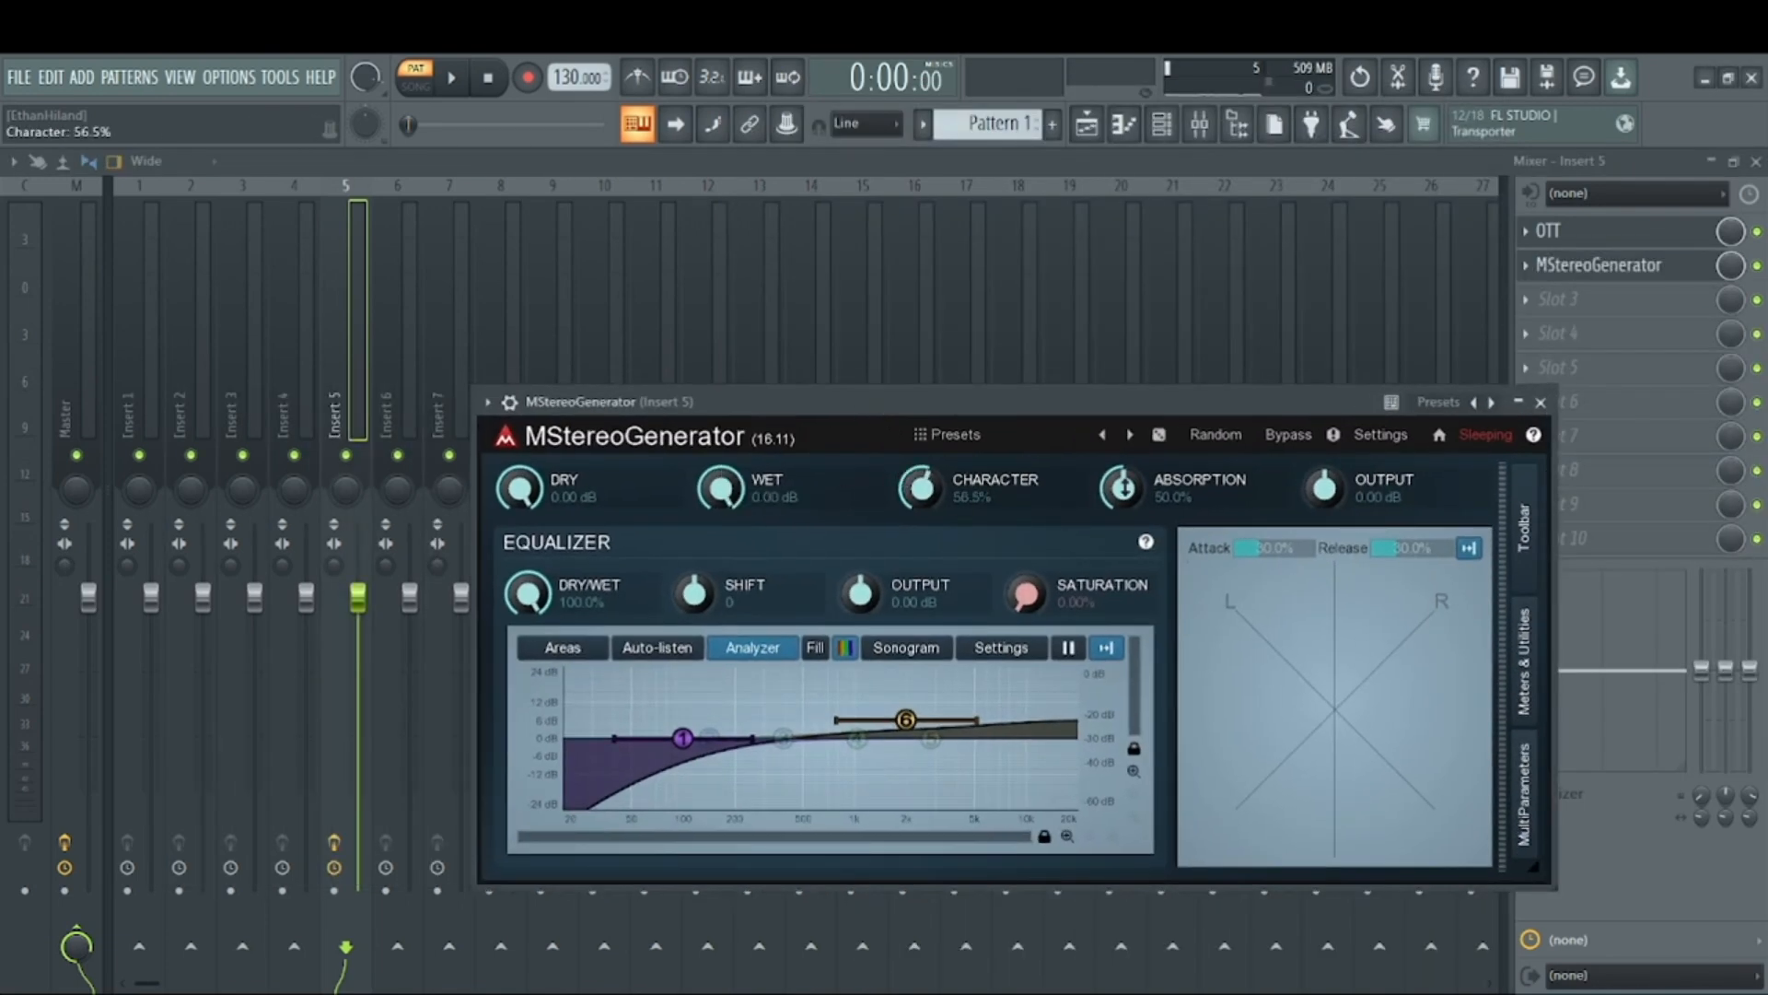
pyautogui.moveTo(1122, 488); pyautogui.dragTo(1123, 465)
pyautogui.moveTo(683, 738); pyautogui.dragTo(761, 729)
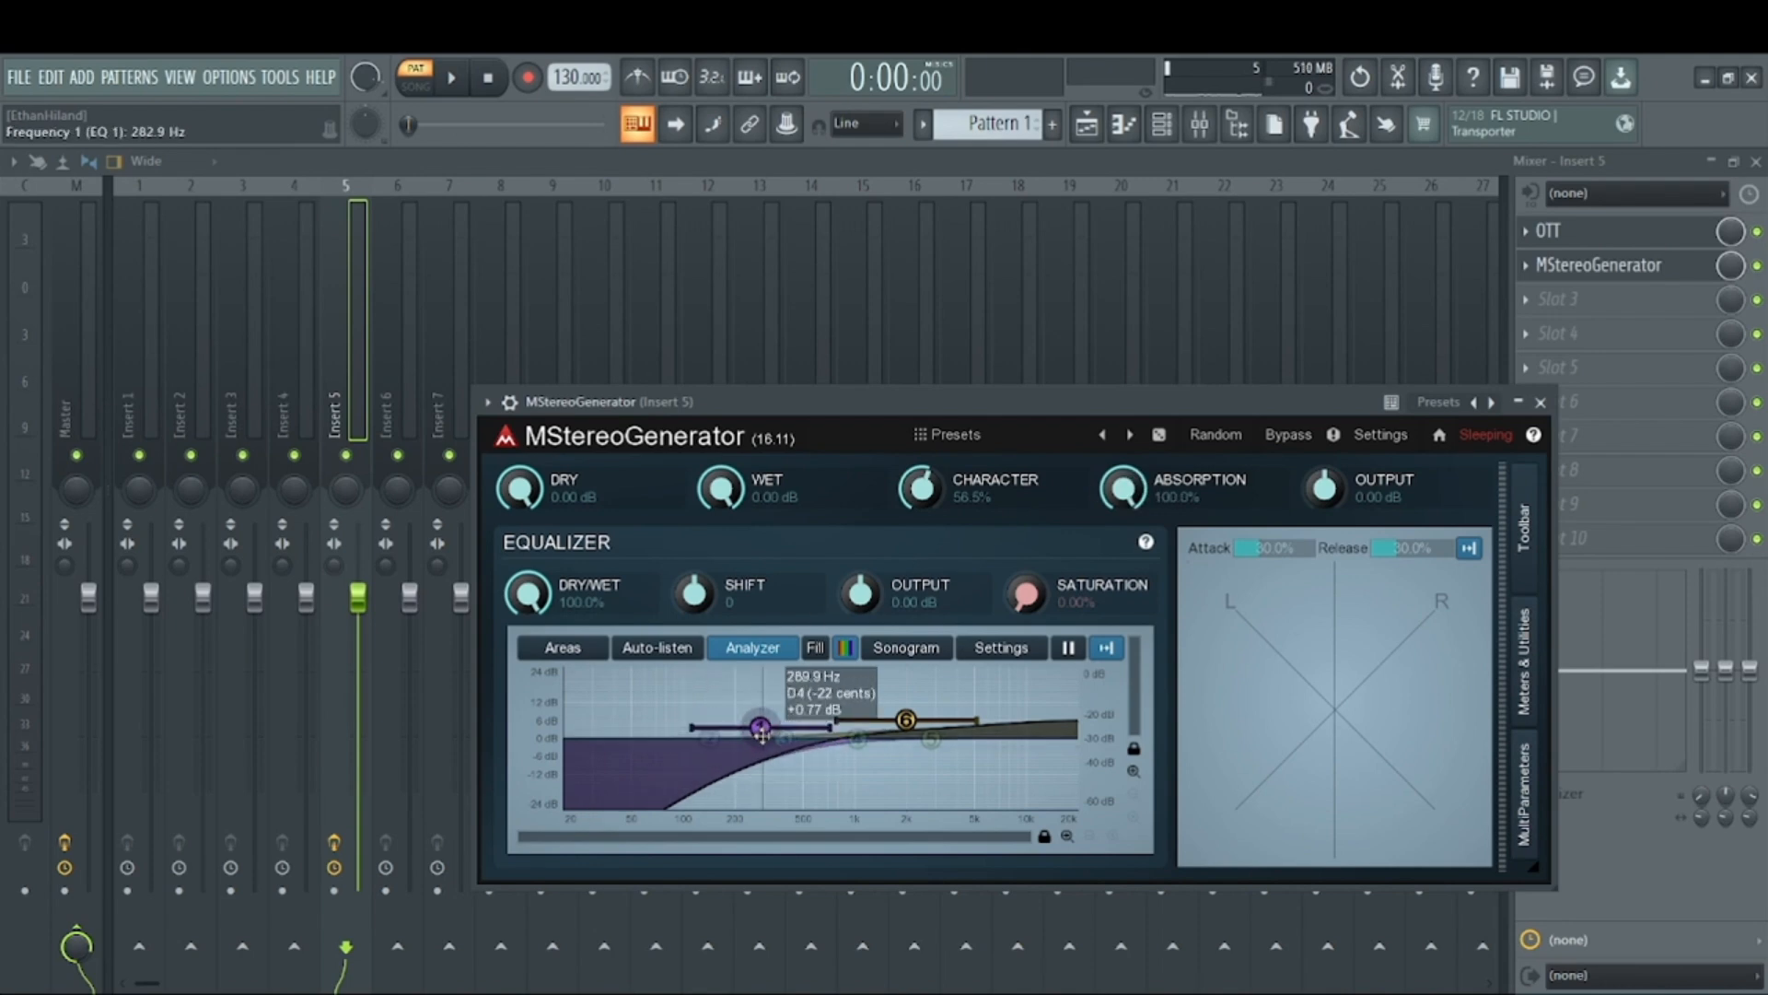
pyautogui.click(441, 344)
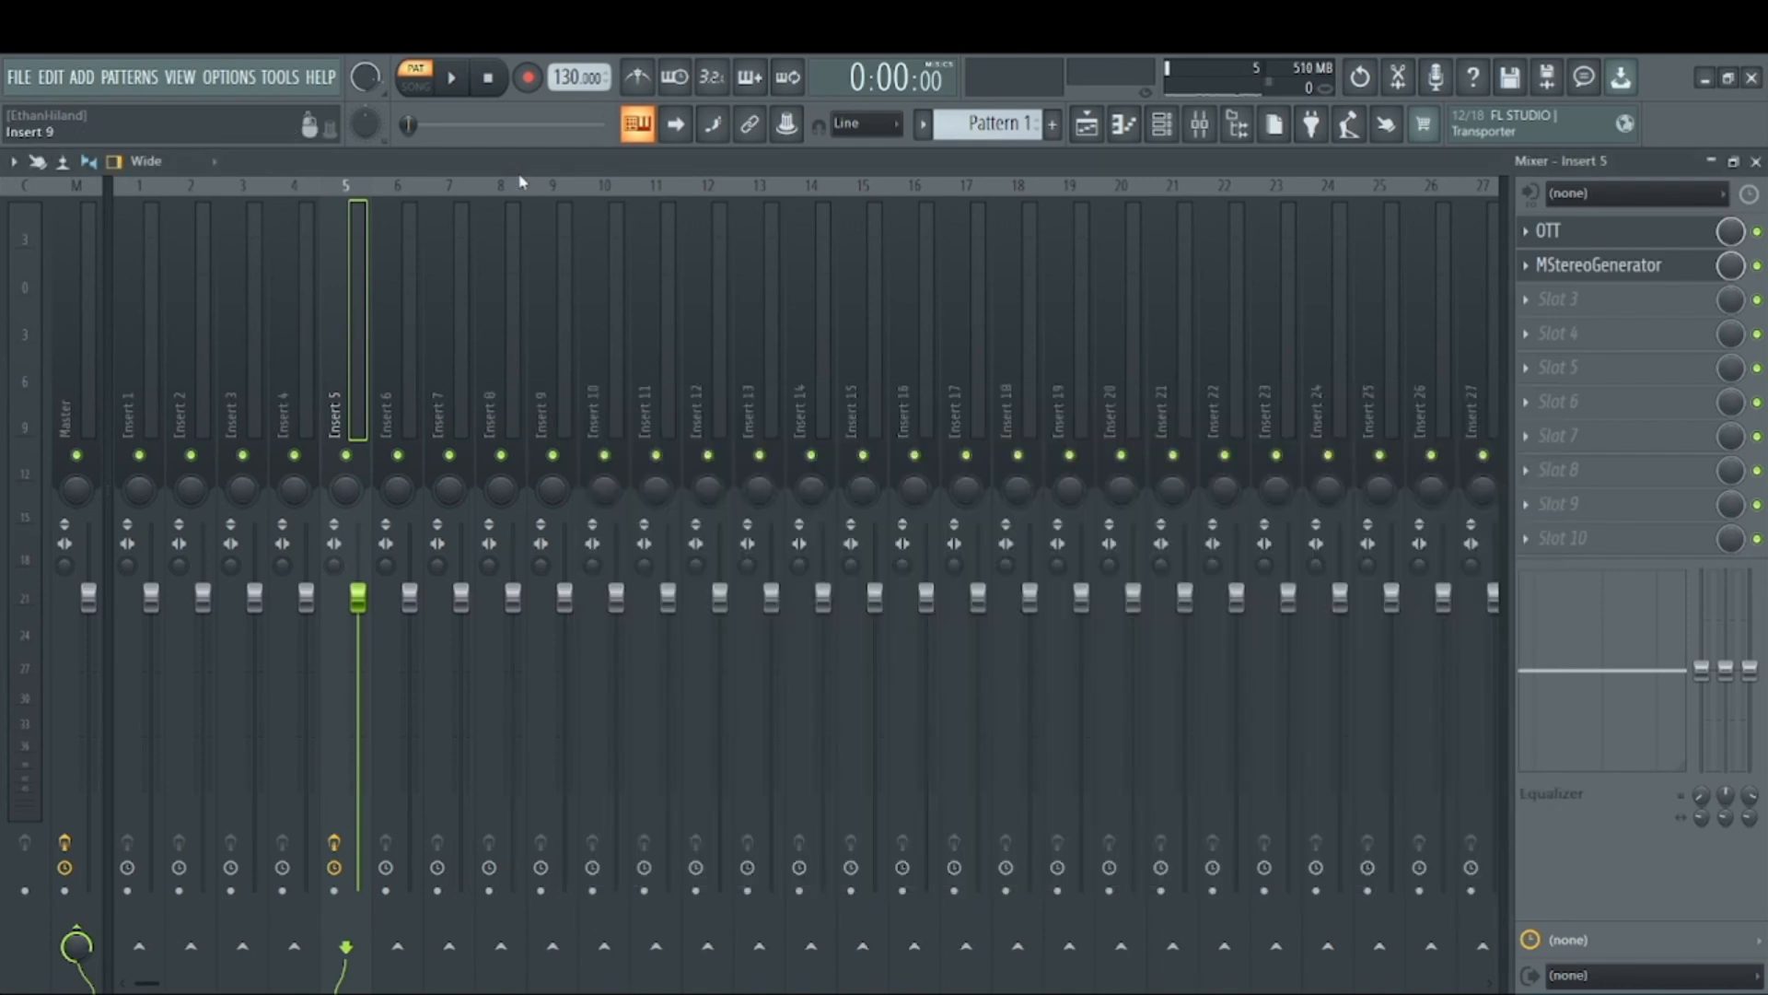
pyautogui.click(455, 81)
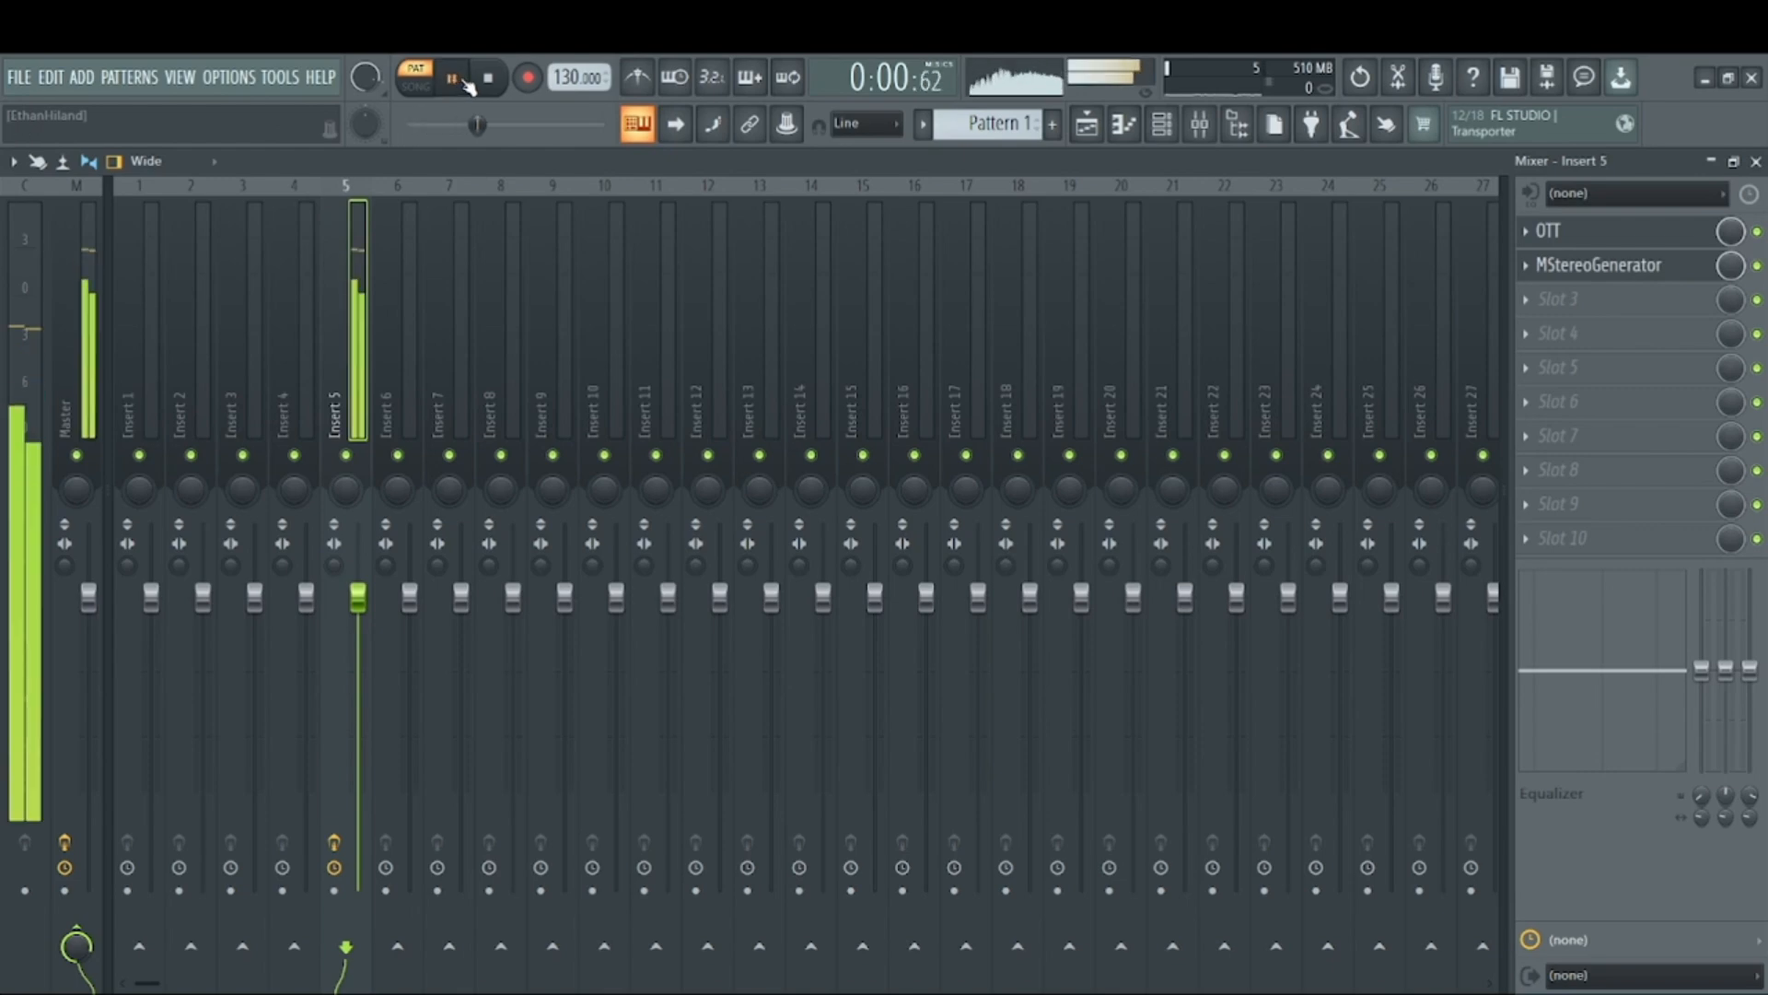
pyautogui.click(487, 79)
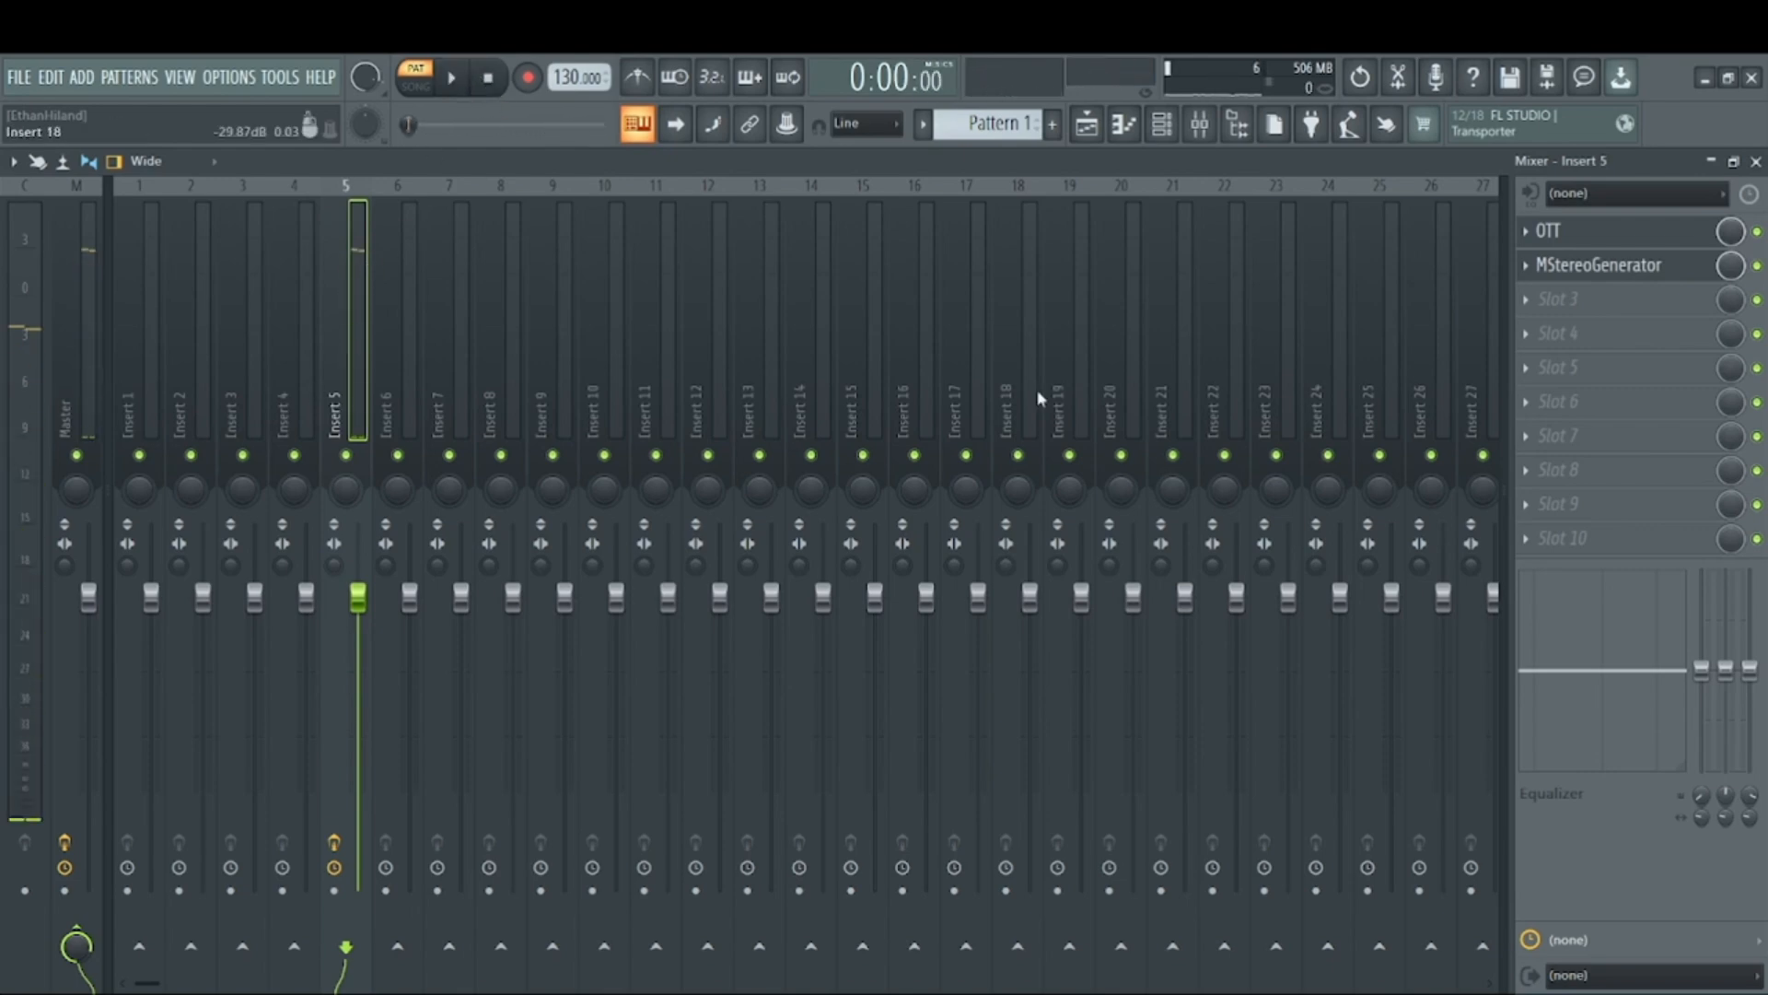
# Lower MStereoGenerator's Wet level to about -4.3 dB and play the note.
pyautogui.click(1598, 265)
pyautogui.moveTo(722, 488); pyautogui.dragTo(721, 507)
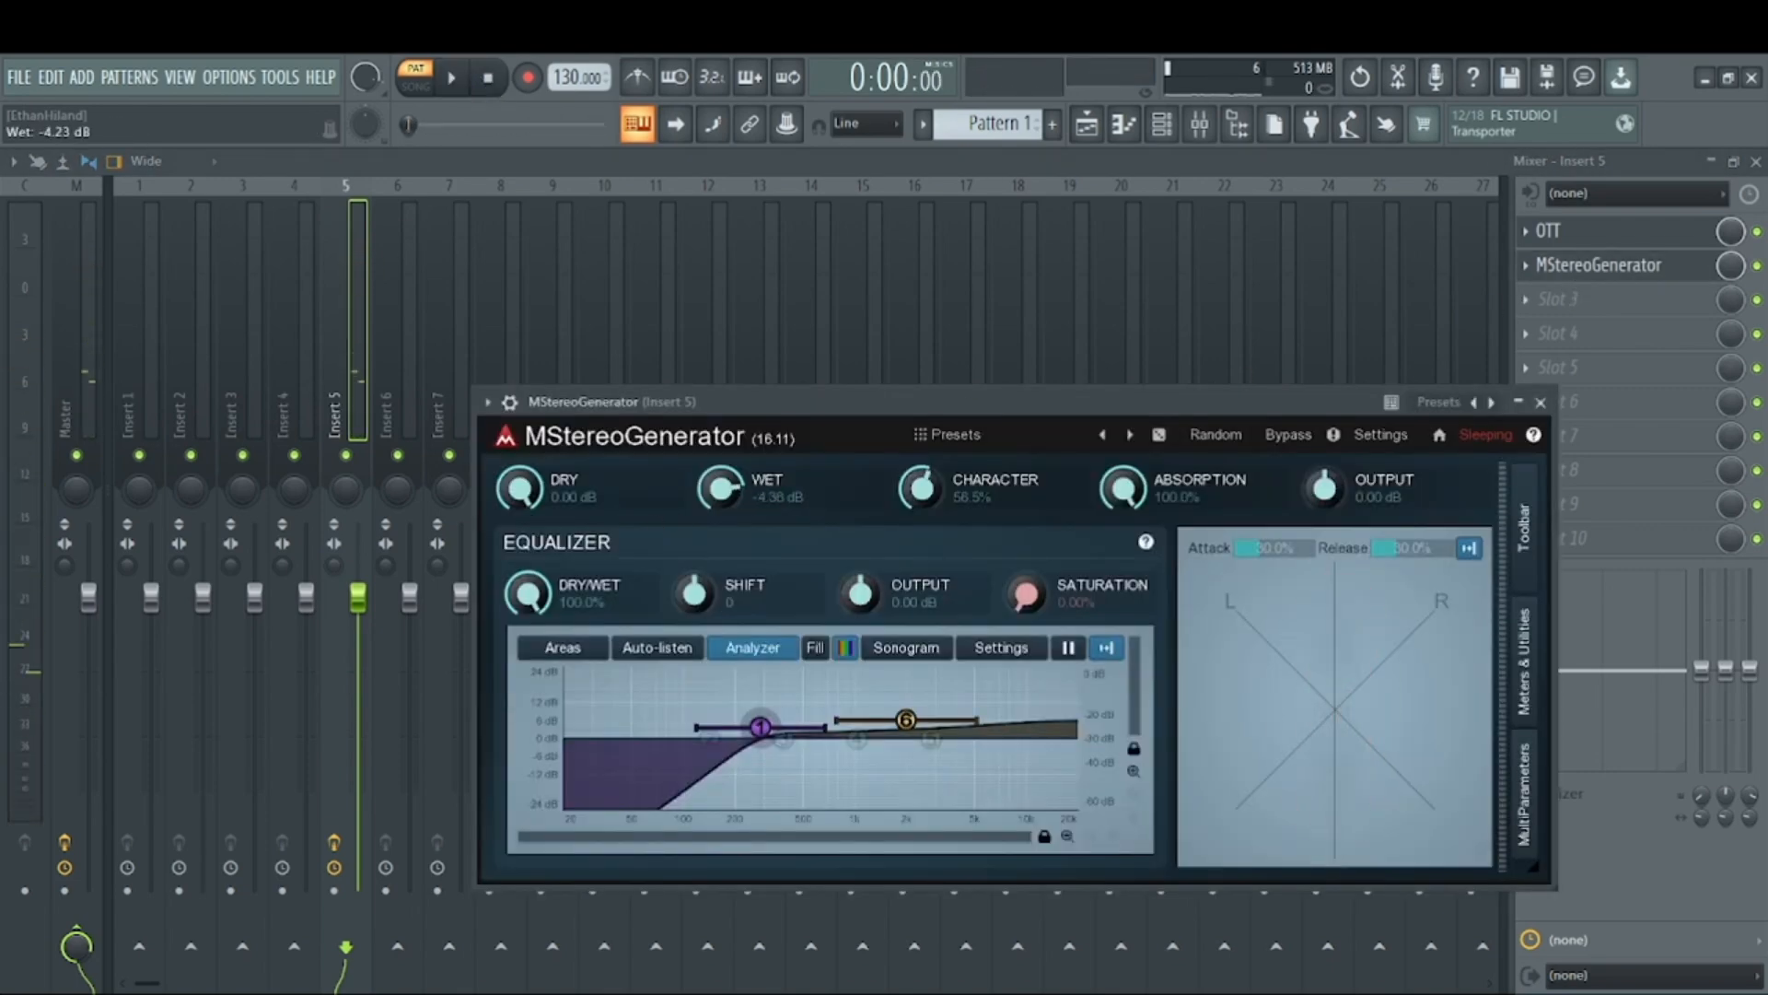
pyautogui.click(344, 312)
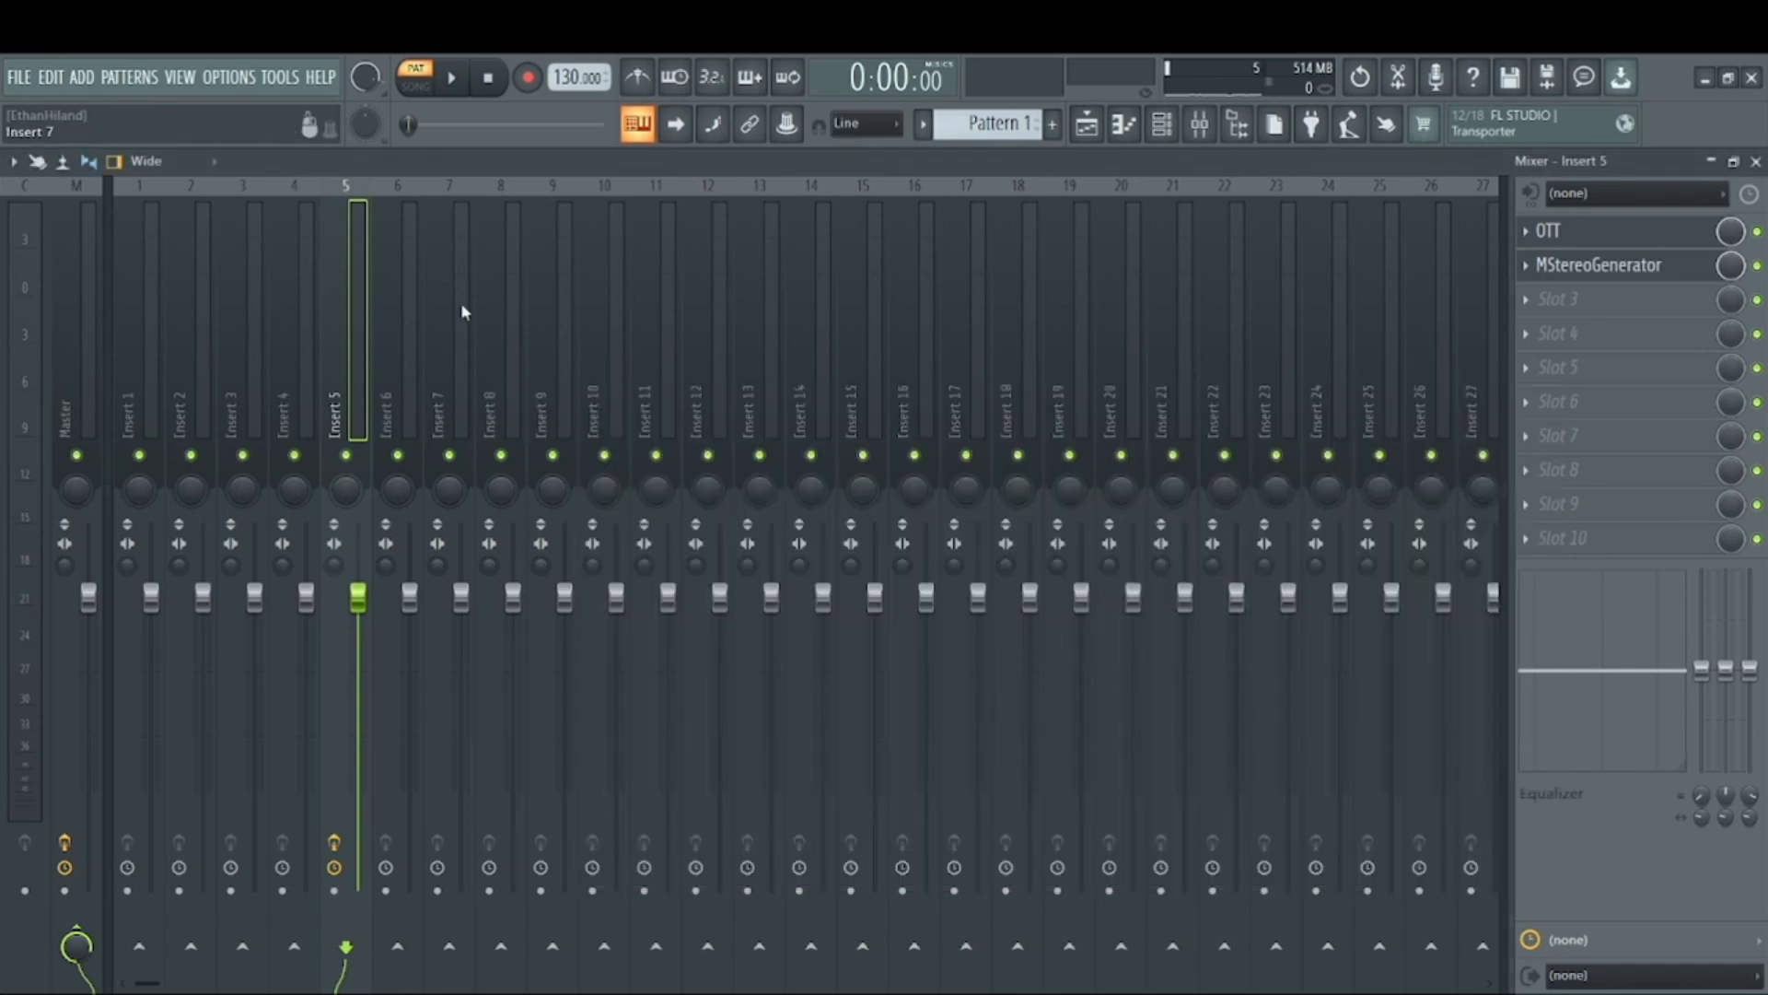
pyautogui.click(452, 79)
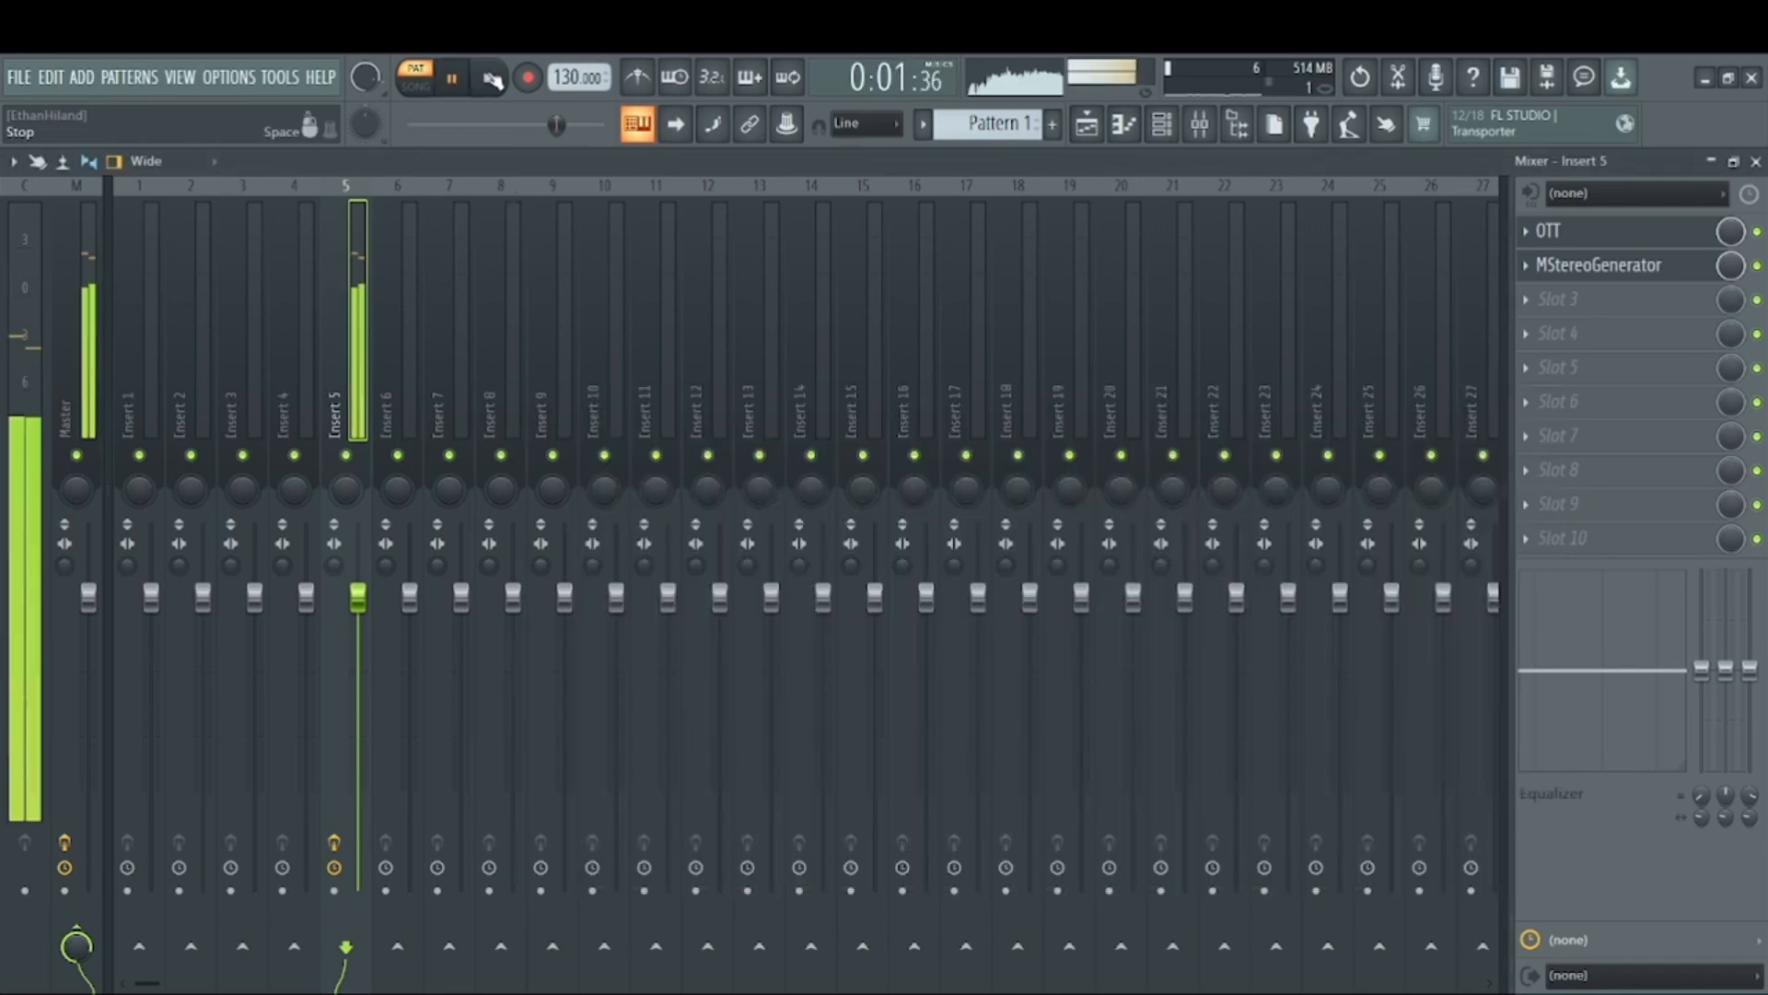
pyautogui.click(493, 80)
# Place Pattern 1 at the start of Track 1 in the playlist.
pyautogui.click(1087, 127)
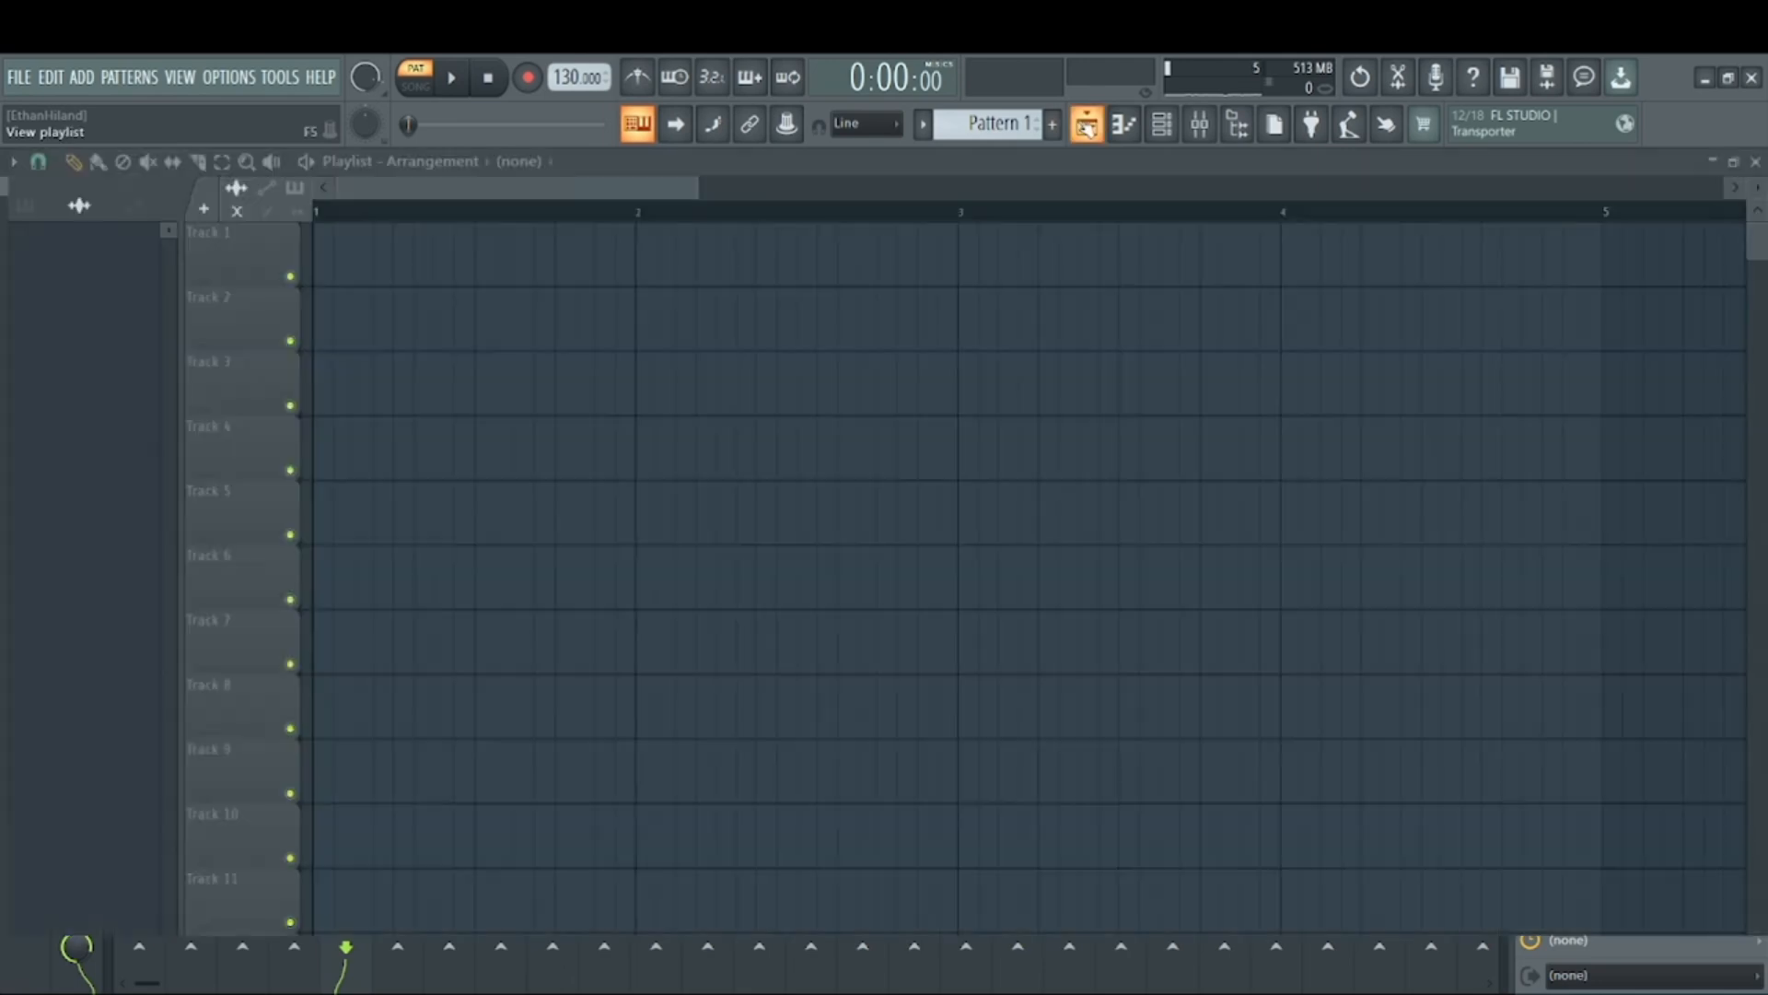
pyautogui.click(27, 206)
pyautogui.moveTo(66, 241); pyautogui.dragTo(361, 267)
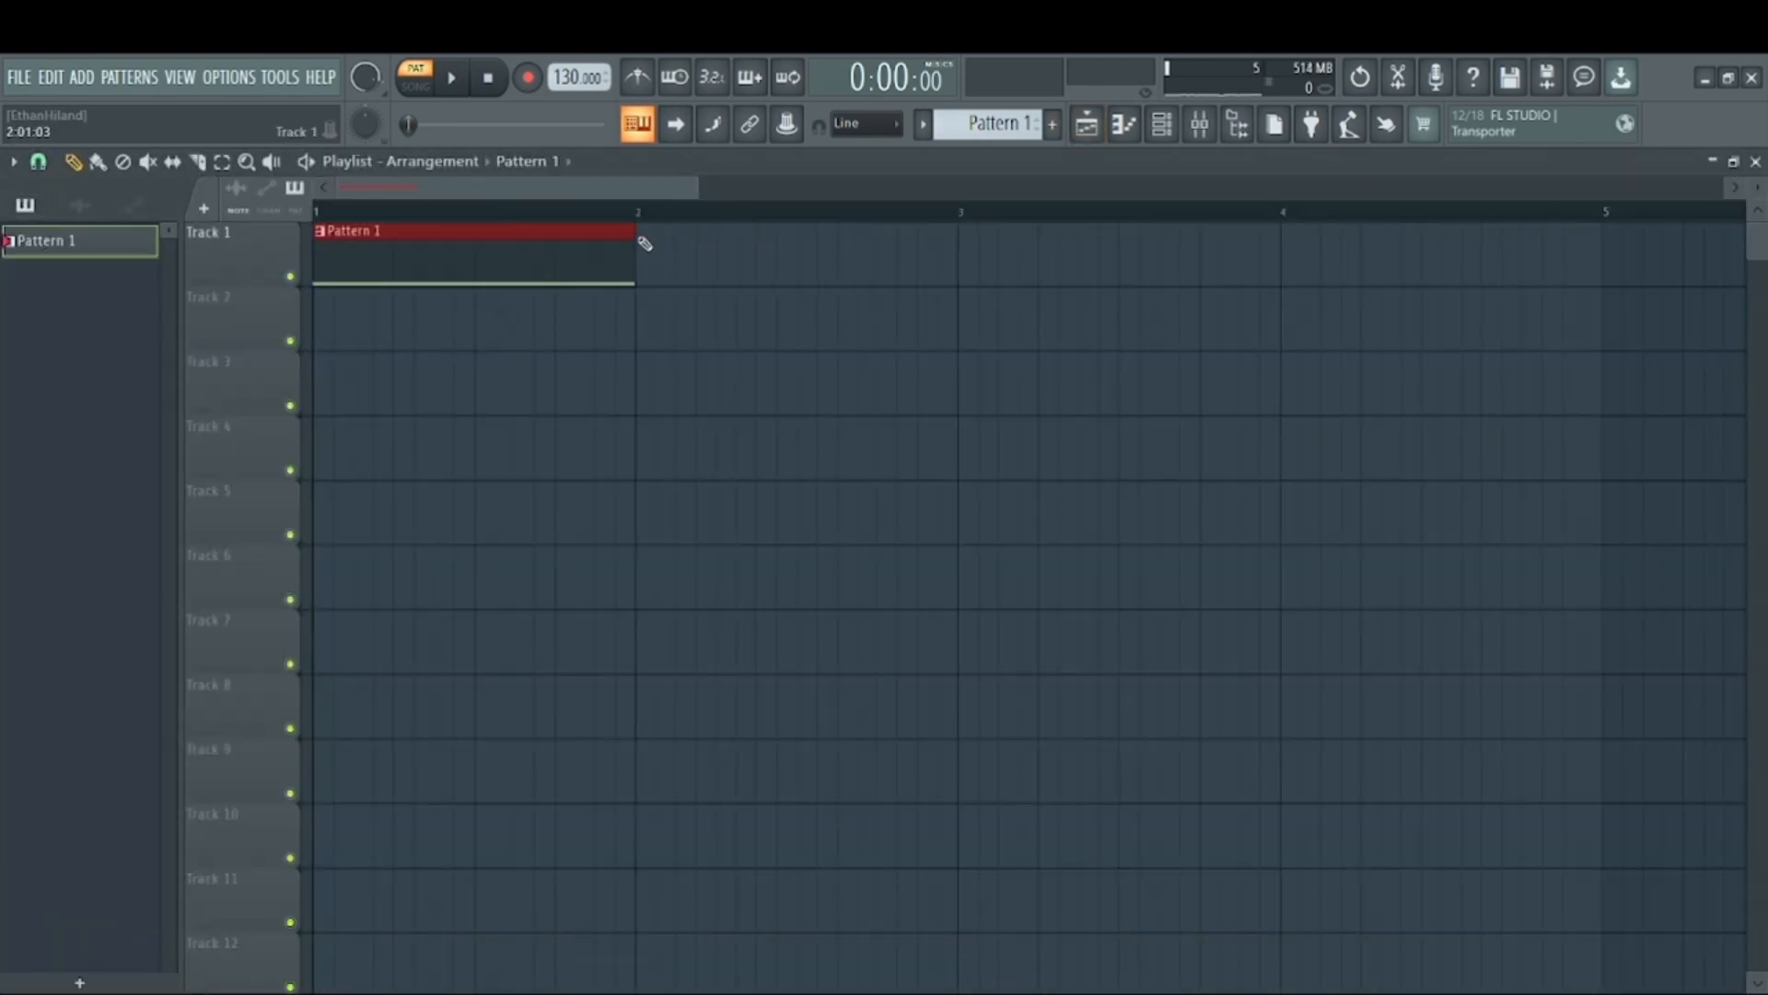
pyautogui.moveTo(644, 243)
pyautogui.mouseDown()
pyautogui.moveTo(715, 233)
pyautogui.moveTo(620, 236)
pyautogui.moveTo(637, 238)
pyautogui.mouseUp()
pyautogui.scroll(-4, 654, 217)
pyautogui.scroll(1, 655, 218)
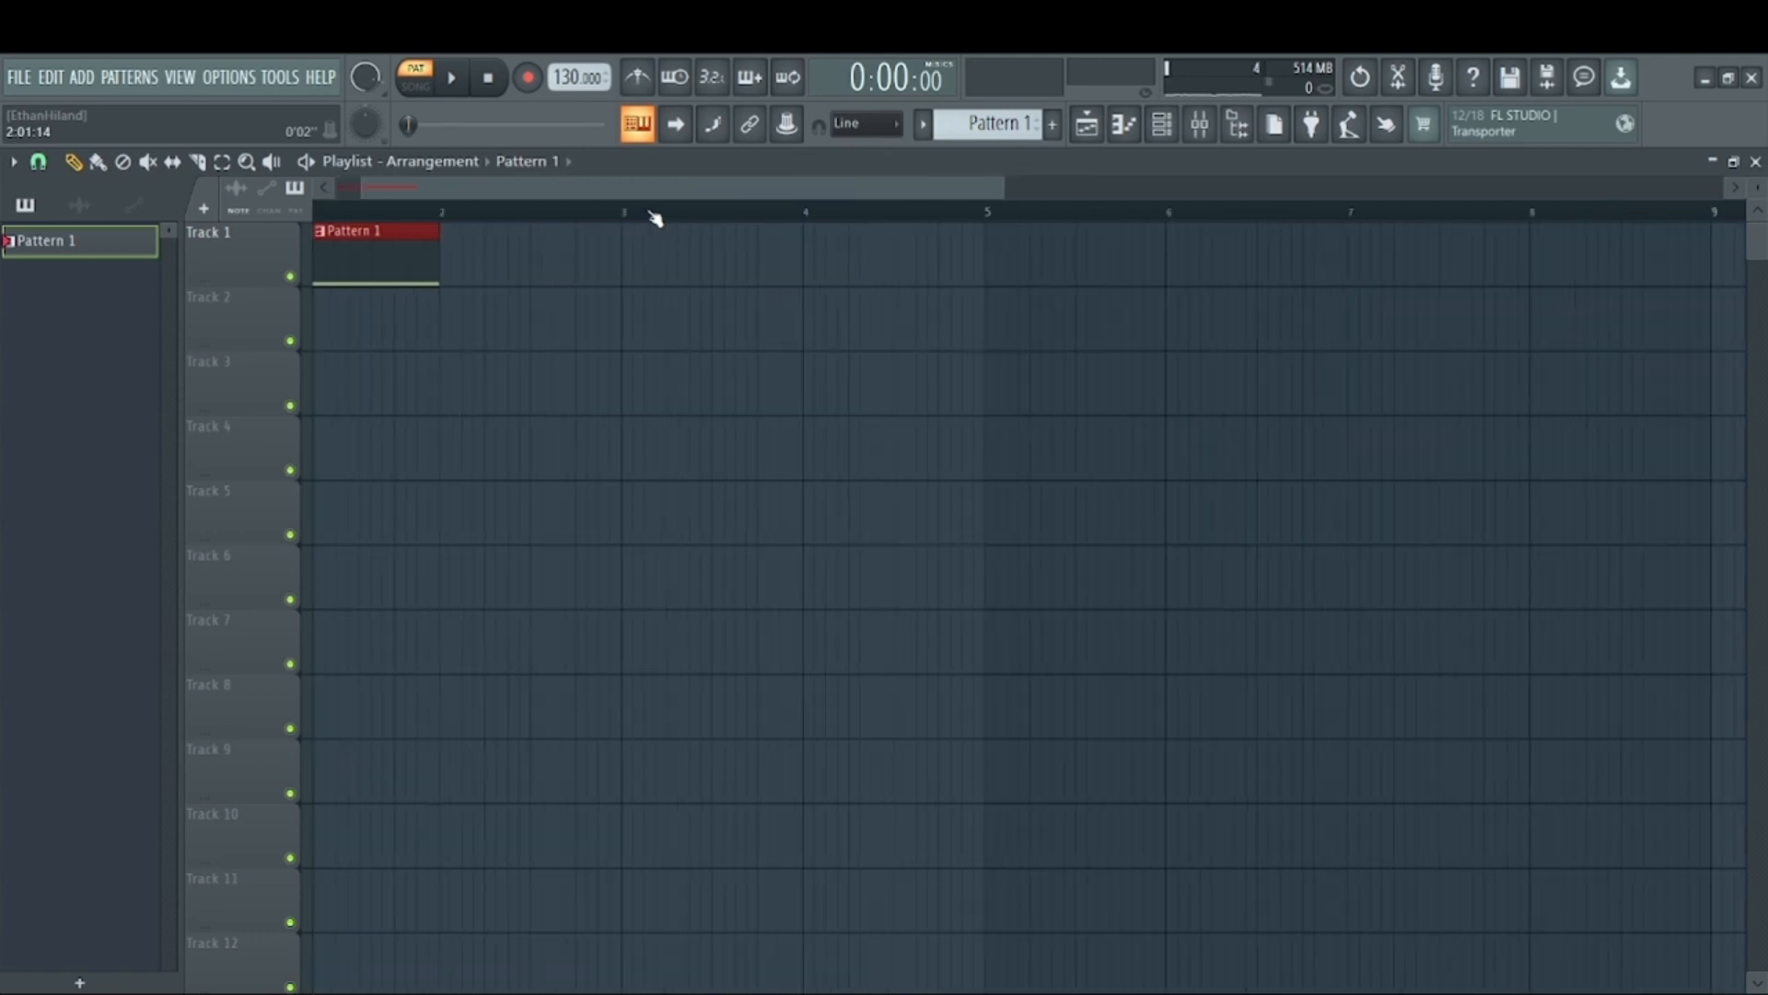
pyautogui.moveTo(635, 191); pyautogui.dragTo(517, 198)
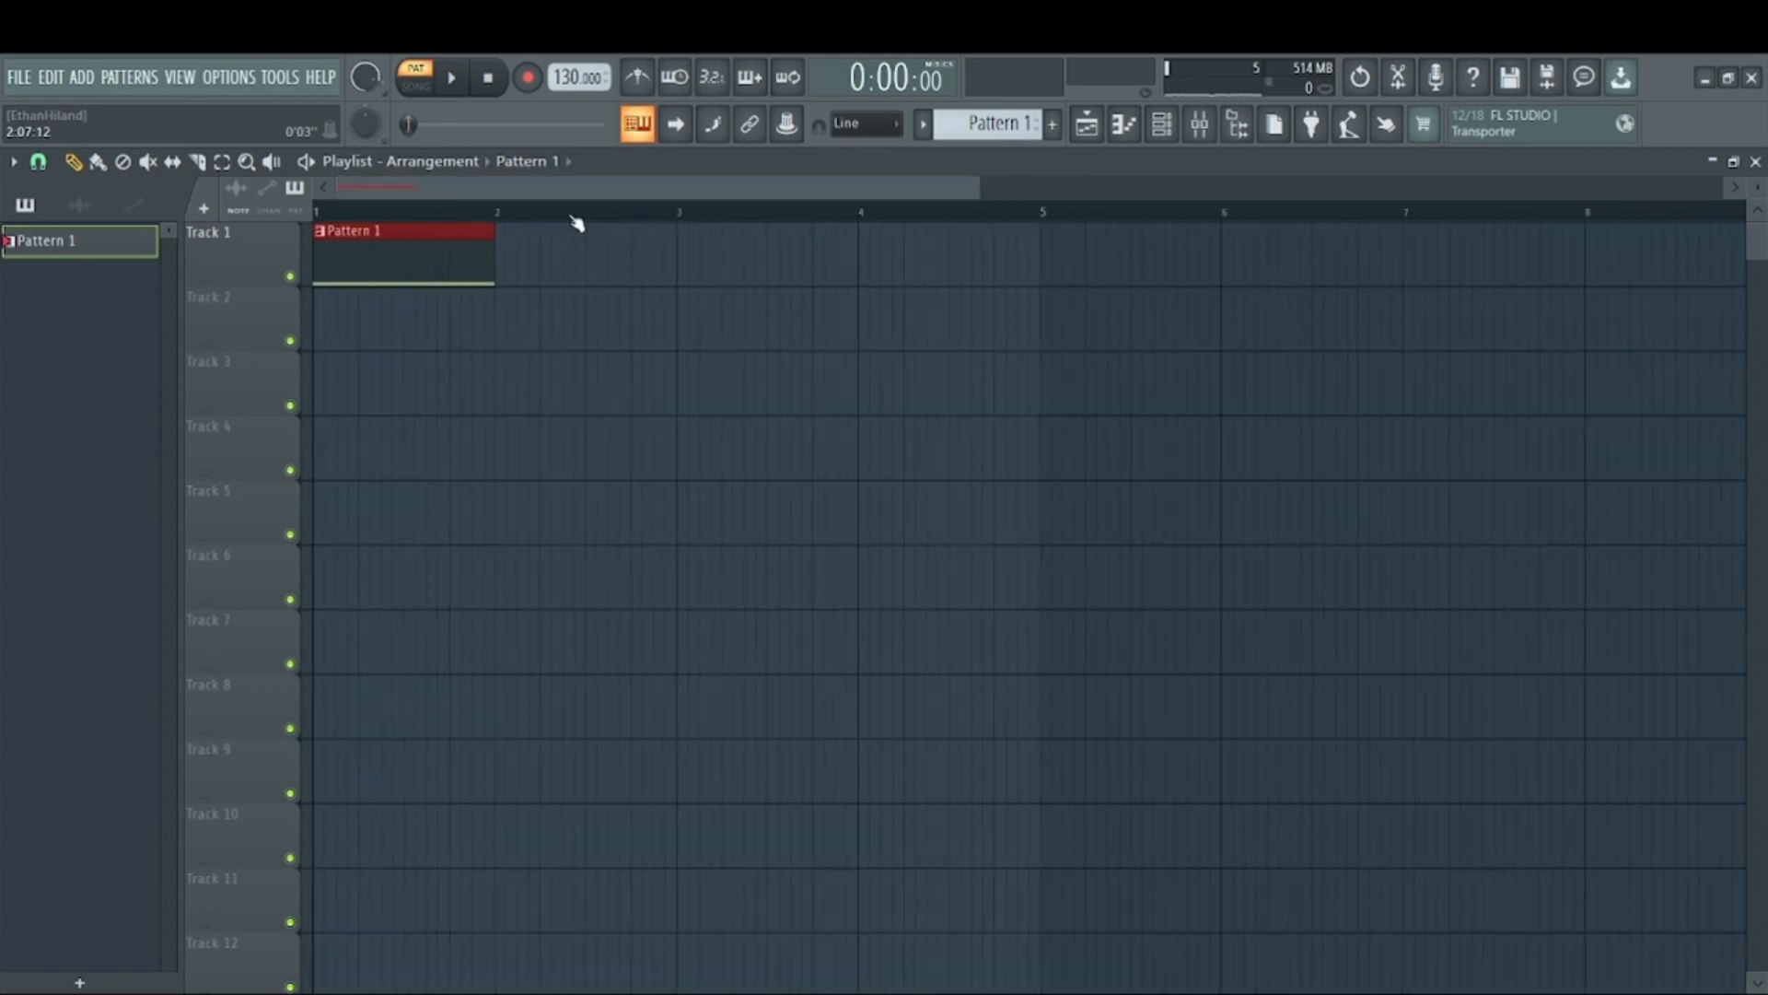
pyautogui.scroll(1, 577, 224)
pyautogui.moveTo(668, 194); pyautogui.dragTo(537, 186)
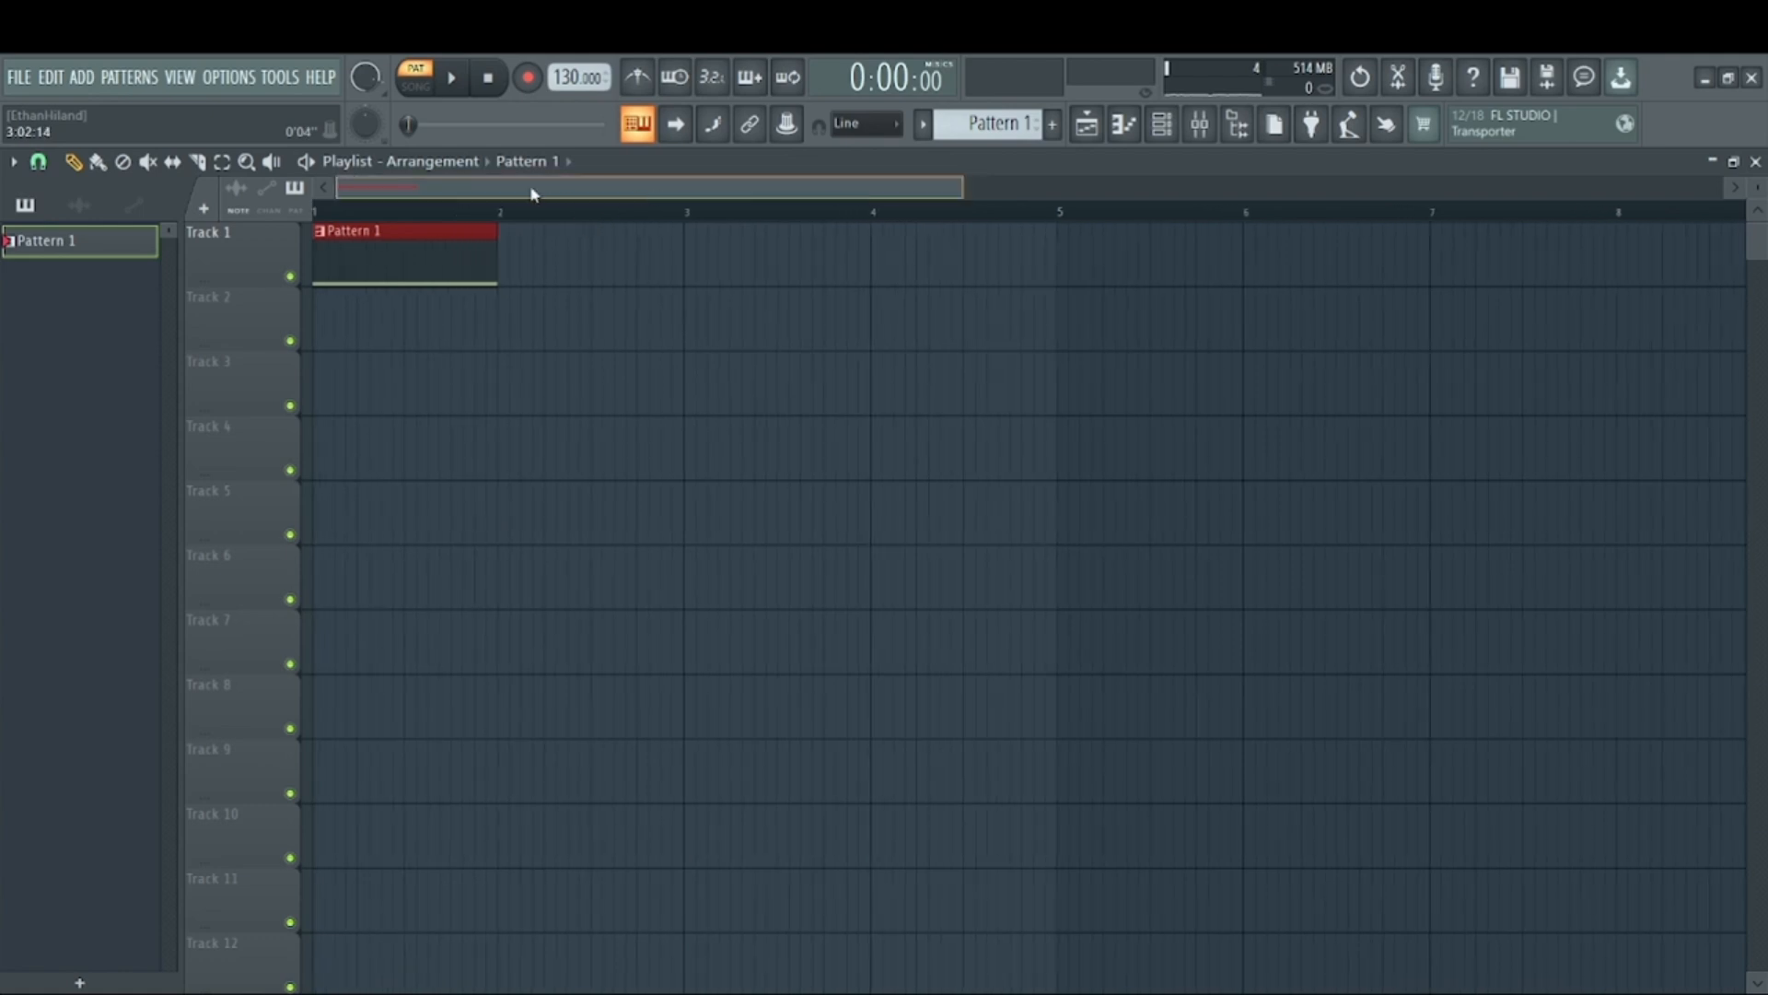